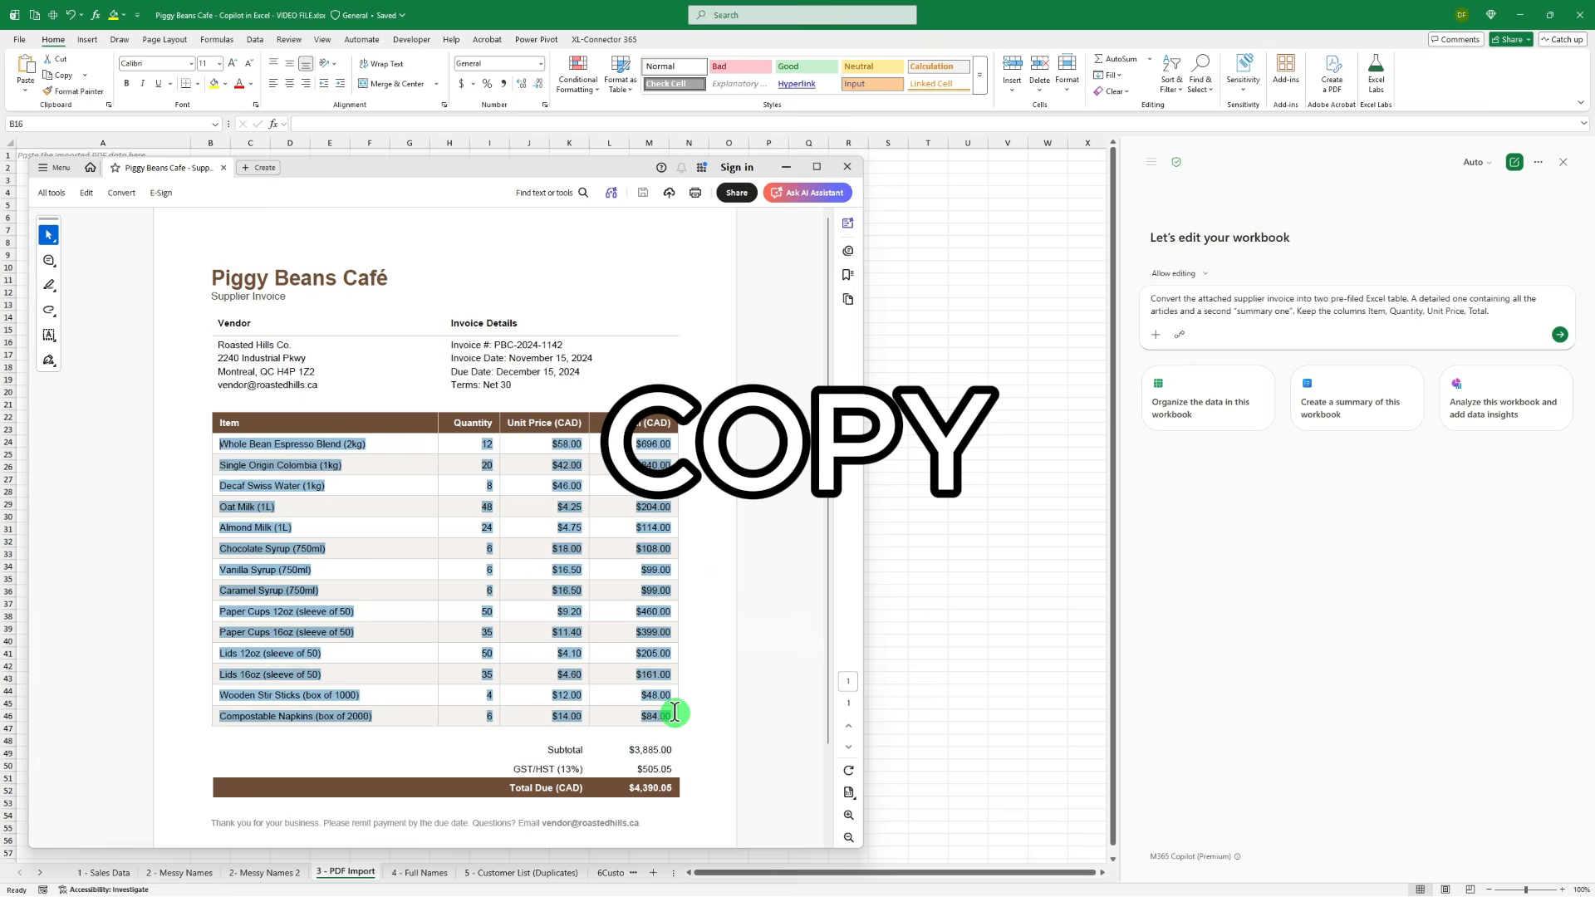
{"action": "left_click", "coordinate": [262, 280]}
{"action": "type", "text": "Whole Bean Espresso Blend (2kg) 12 $58.00 $696.00 Single Origin Colombia (1kg) 20 $42.00 $840.00 Decaf Swiss Water (1kg) 8 $46.00 $368.00 Oat Milk (1L) 48 $4.25 $204.00 Almond Milk (1L) 24 $4.75 $114.00 Chocolate Syrup (750ml) 6 $18.00 $108.00 Vanilla Syrup (750ml) 6 $16.50 $99.00 Caramel Syrup (750ml) 6 $16.50 $99.00 Paper Cups 12oz (sleeve of 50) 50 $9.20 $460.00 Paper Cups 16oz (sleeve of 50) 35 $11.40 $399.00 Lids 12oz (sleeve of 50) 50 $4.10 $205.00 Lids 16oz (sleeve of 50) 35 $4.60 $161.00 Wooden Stir Sticks (box of 1000) 4 $12.00 $48.00 Compostable Napkins (box of 2000) 6 $14.00 $84.00"}
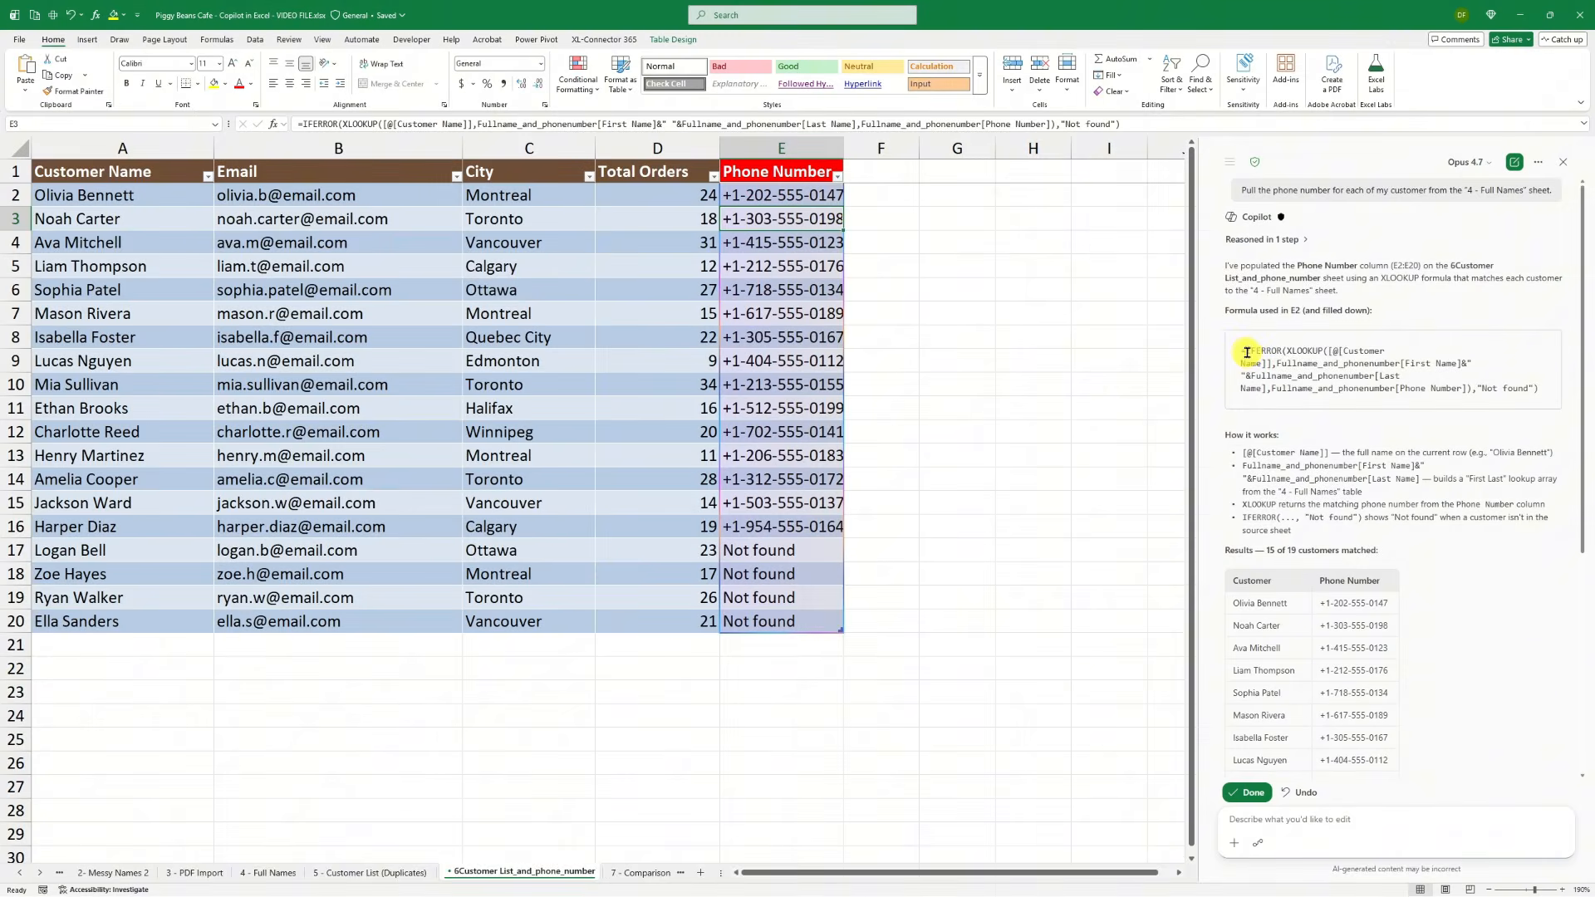
{"action": "left_click_drag", "start_coordinate": [1241, 350], "coordinate": [1279, 351]}
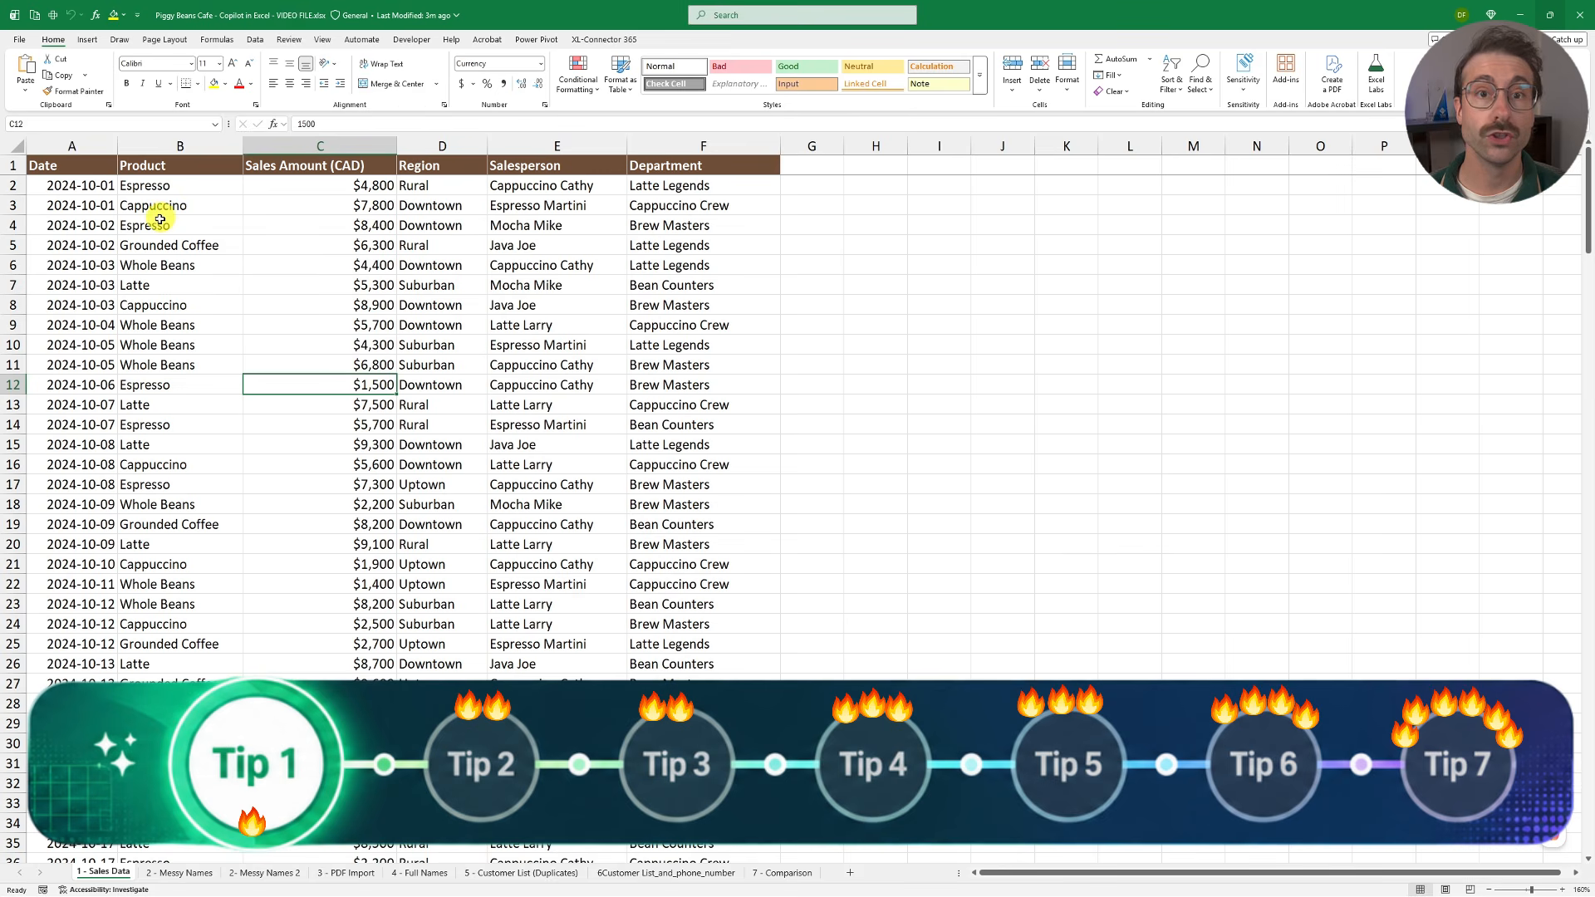
Ask Copilot for a sales dashboard with top 5 salespeople, sales by product and region, monthly trend, and charts in brand colors #00b388 and #ccecf4
{"action": "left_click", "coordinate": [113, 217]}
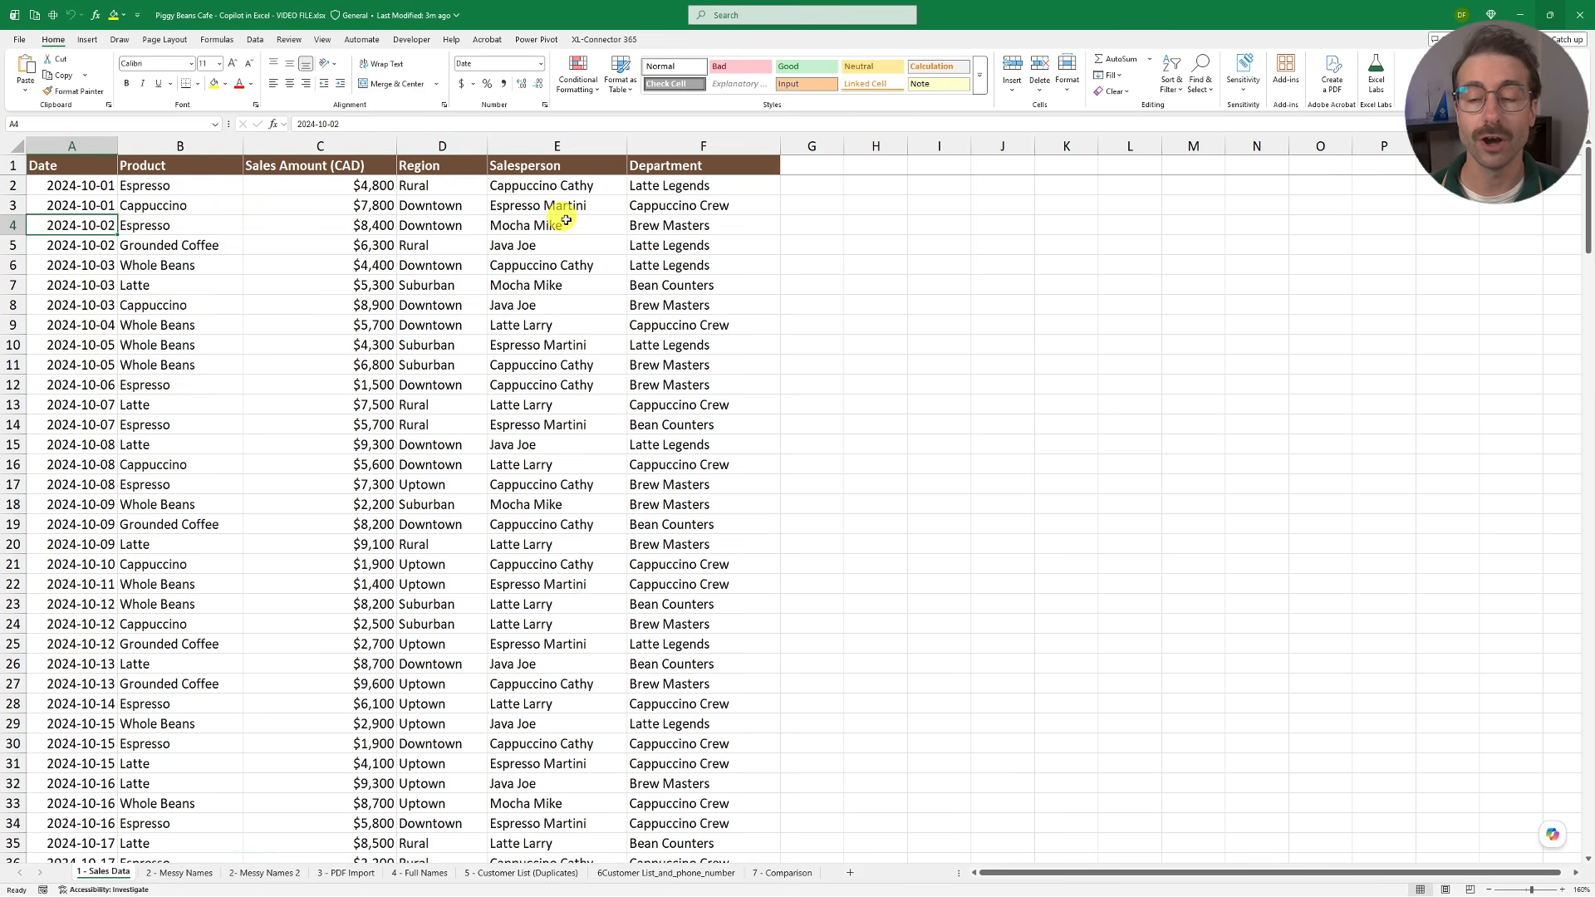
{"action": "scroll", "coordinate": [498, 415], "scroll_direction": "down", "scroll_amount": 13}
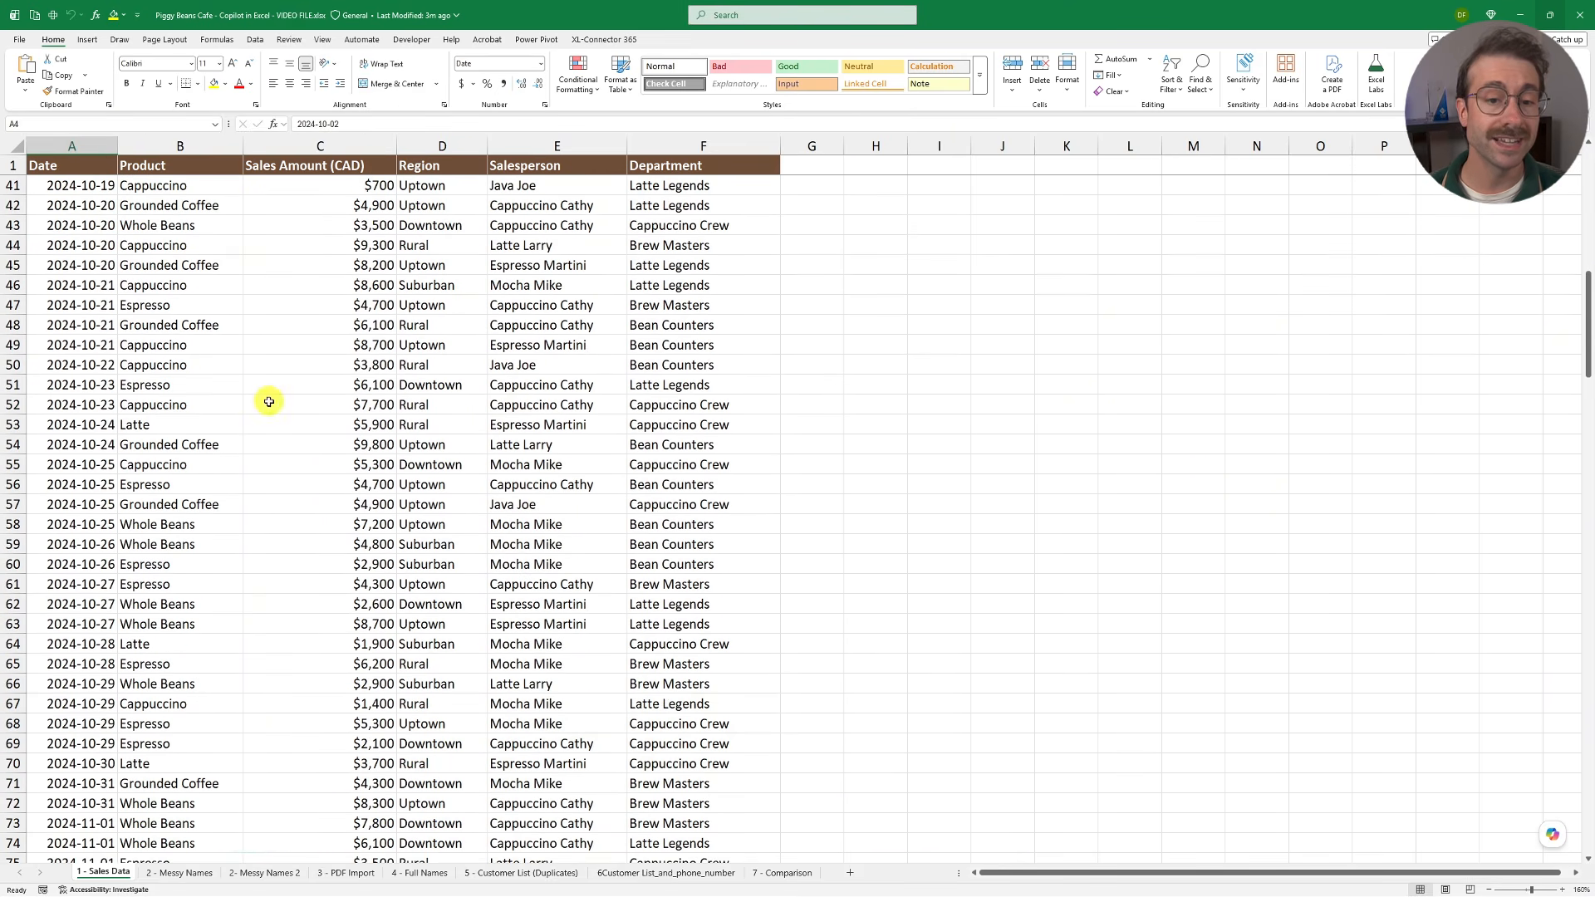
{"action": "left_click", "coordinate": [154, 401]}
{"action": "key", "text": "ctrl+Up"}
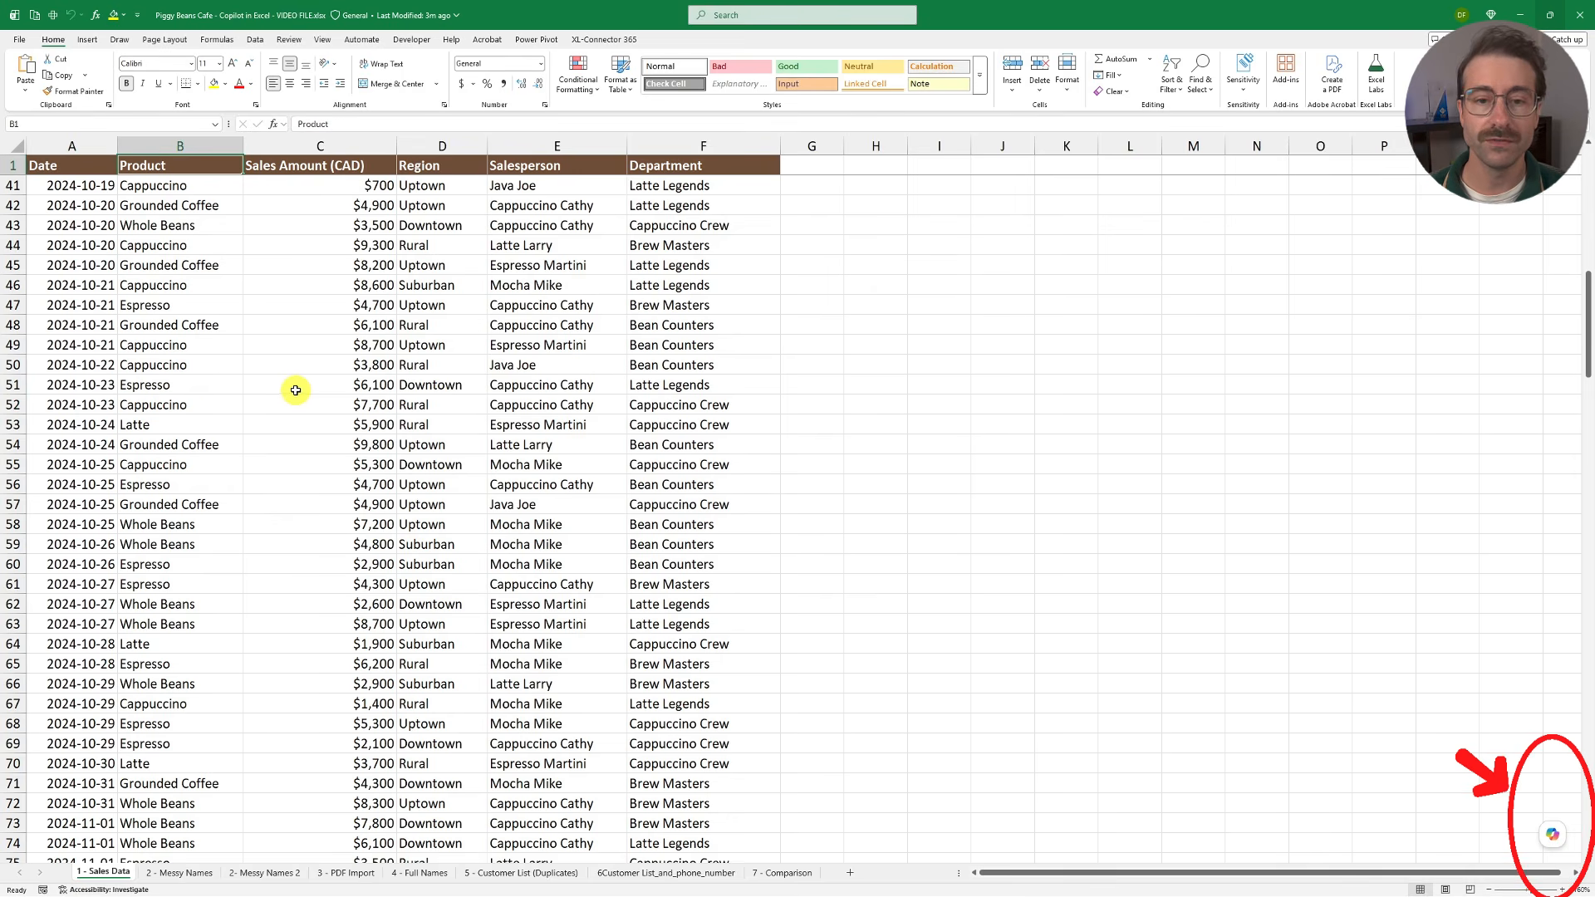
{"action": "left_click", "coordinate": [1553, 837]}
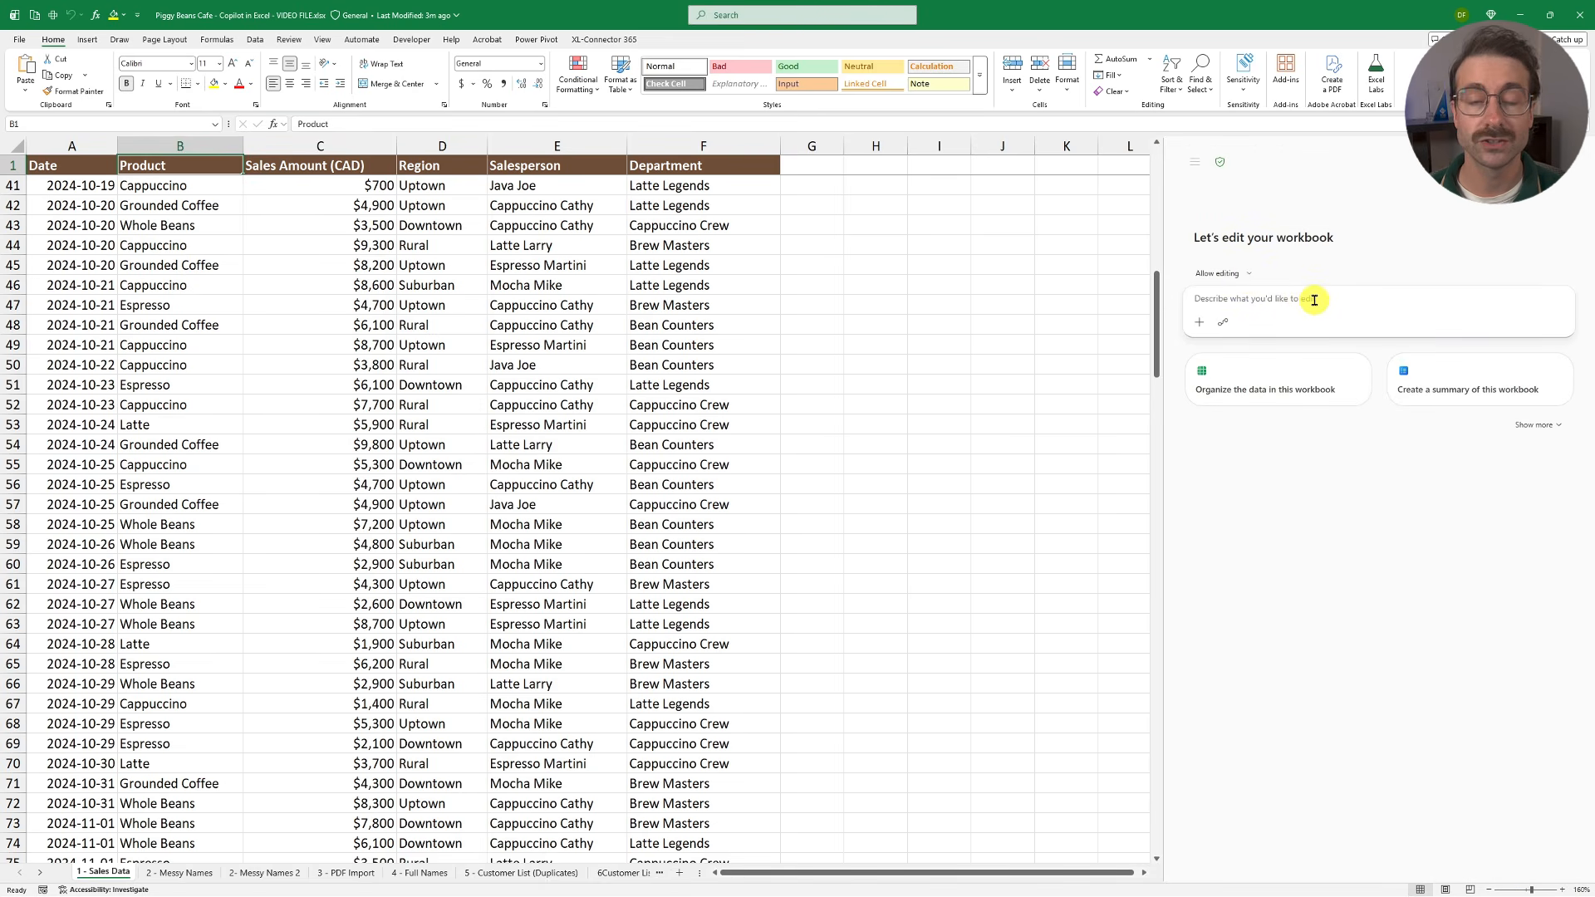
{"action": "type", "text": "Build me a sales dashboard from this data. Show top 5 salespeople by total sales, sales by product, sales by region, and a monthly trend. Add charts and make them match our company's branding, color hex code #00b388 and #ccecf4."}
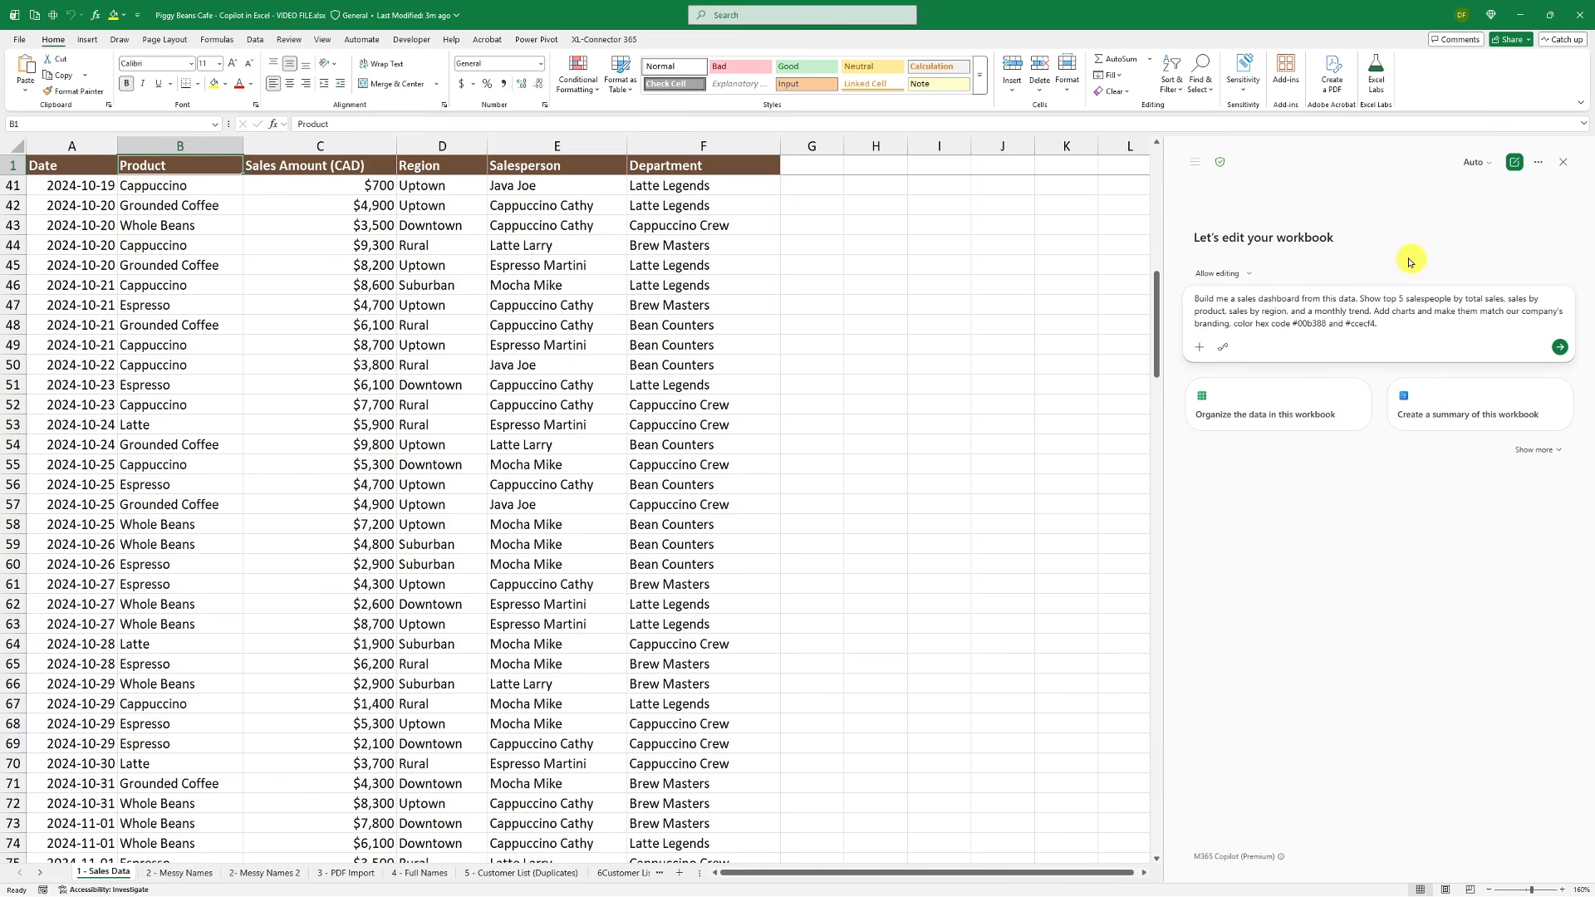
{"action": "left_click", "coordinate": [1561, 349]}
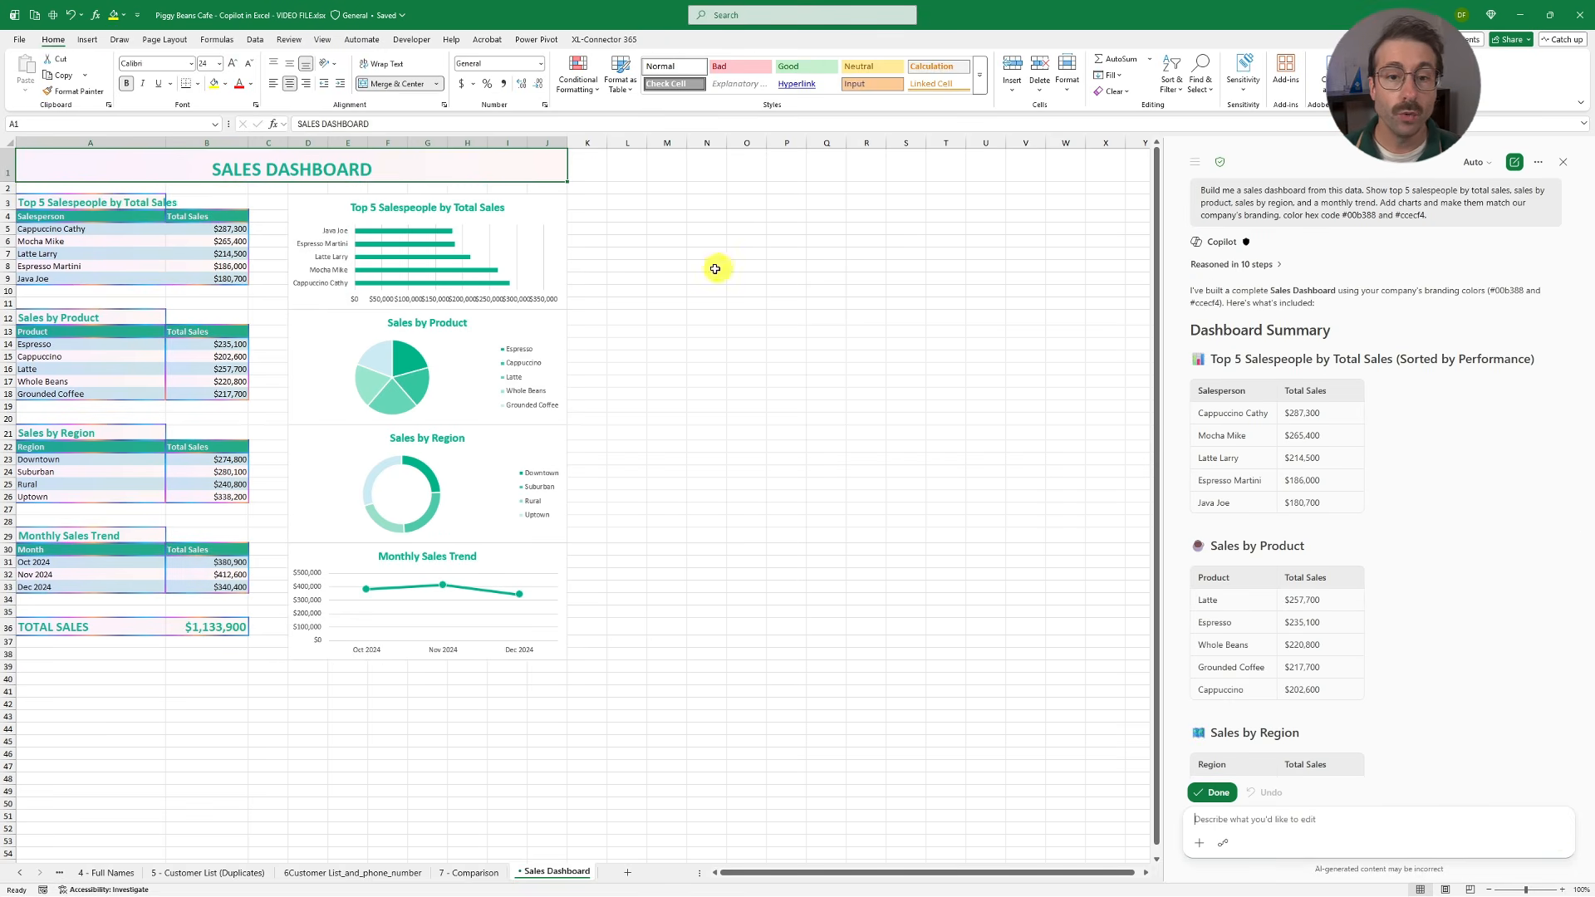
Move the Top 5 Salespeople by Total Sales chart to the empty area beside the dashboard and enlarge it
{"action": "left_click", "coordinate": [554, 208]}
{"action": "left_click_drag", "start_coordinate": [548, 205], "coordinate": [717, 206]}
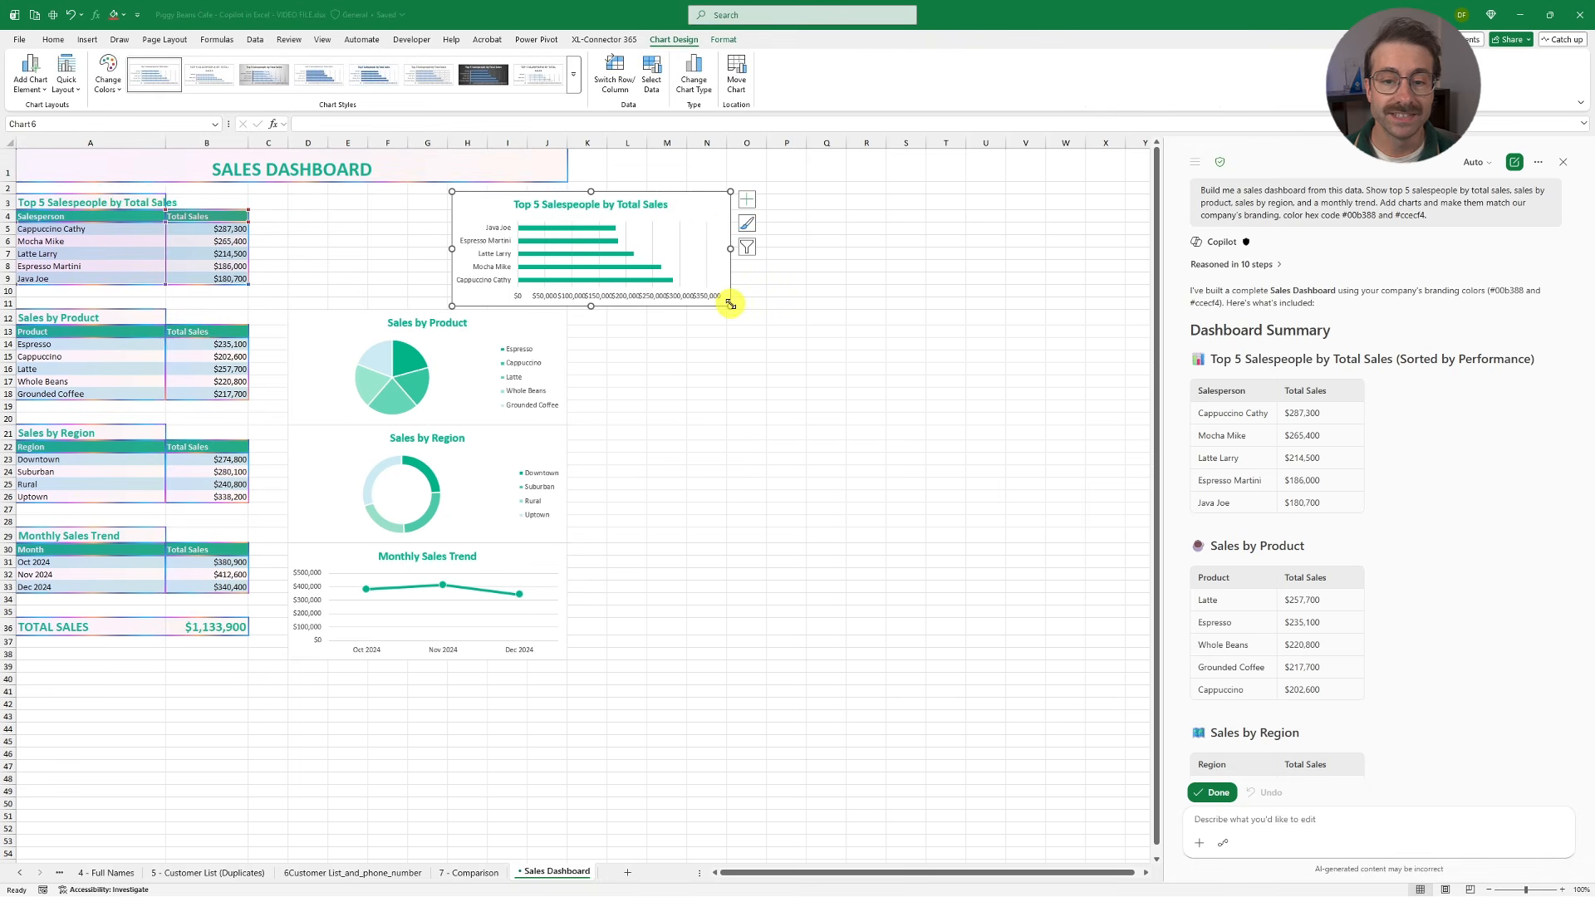
{"action": "left_click_drag", "start_coordinate": [730, 305], "coordinate": [976, 452]}
{"action": "left_click_drag", "start_coordinate": [880, 207], "coordinate": [1018, 197]}
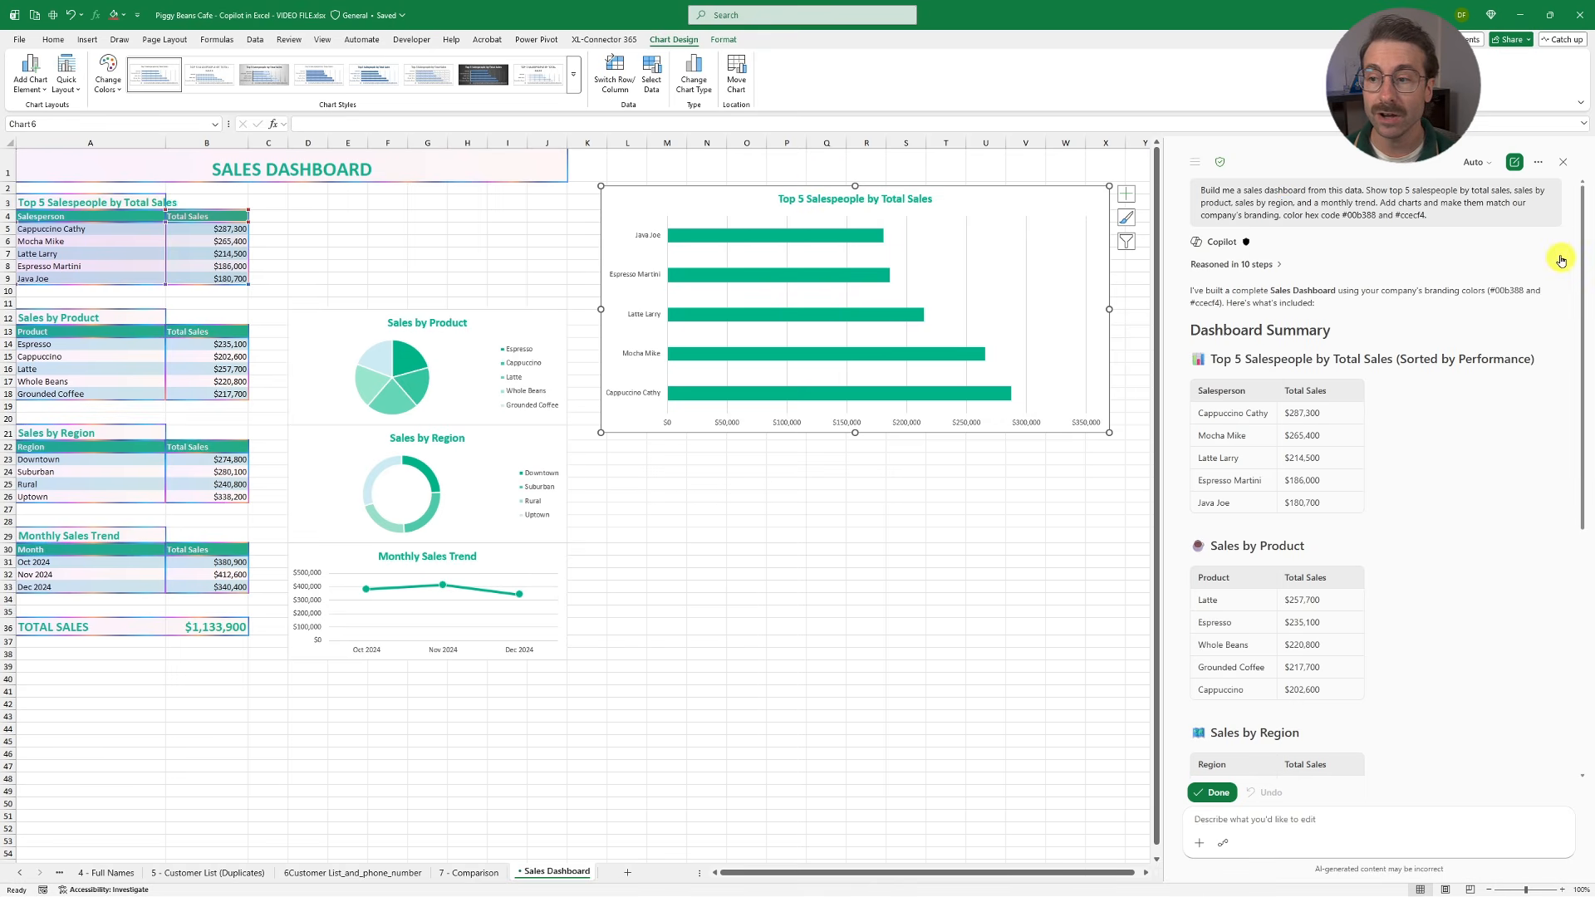
Move the Sales by Product pie chart below the enlarged salespeople chart and make it larger
{"action": "scroll", "coordinate": [1437, 232], "scroll_direction": "down", "scroll_amount": 2}
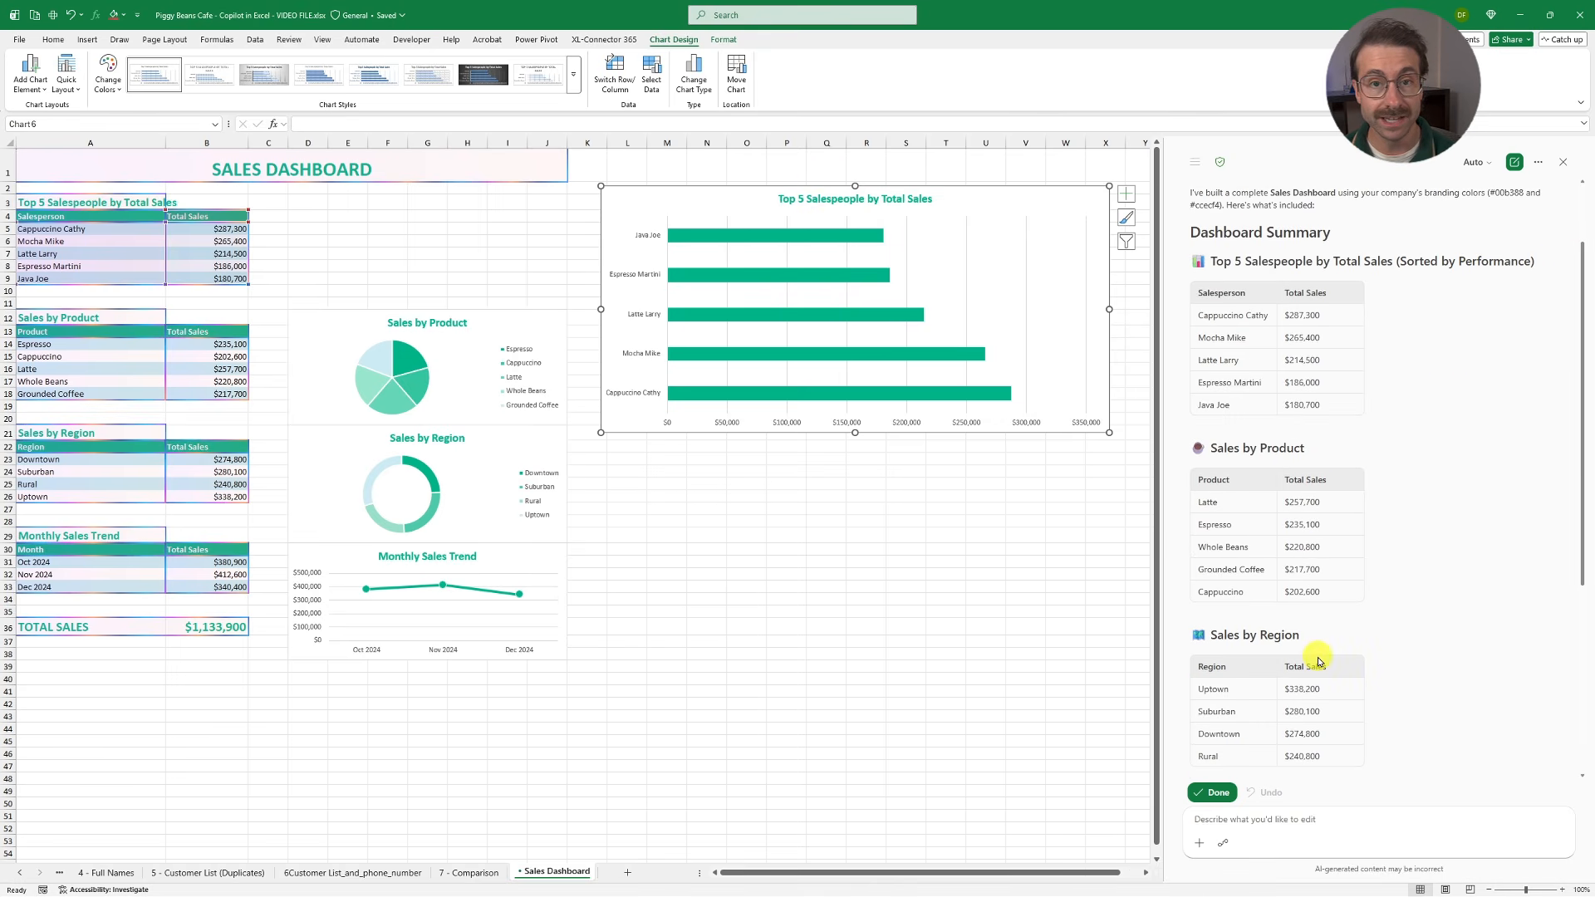
{"action": "left_click", "coordinate": [518, 320]}
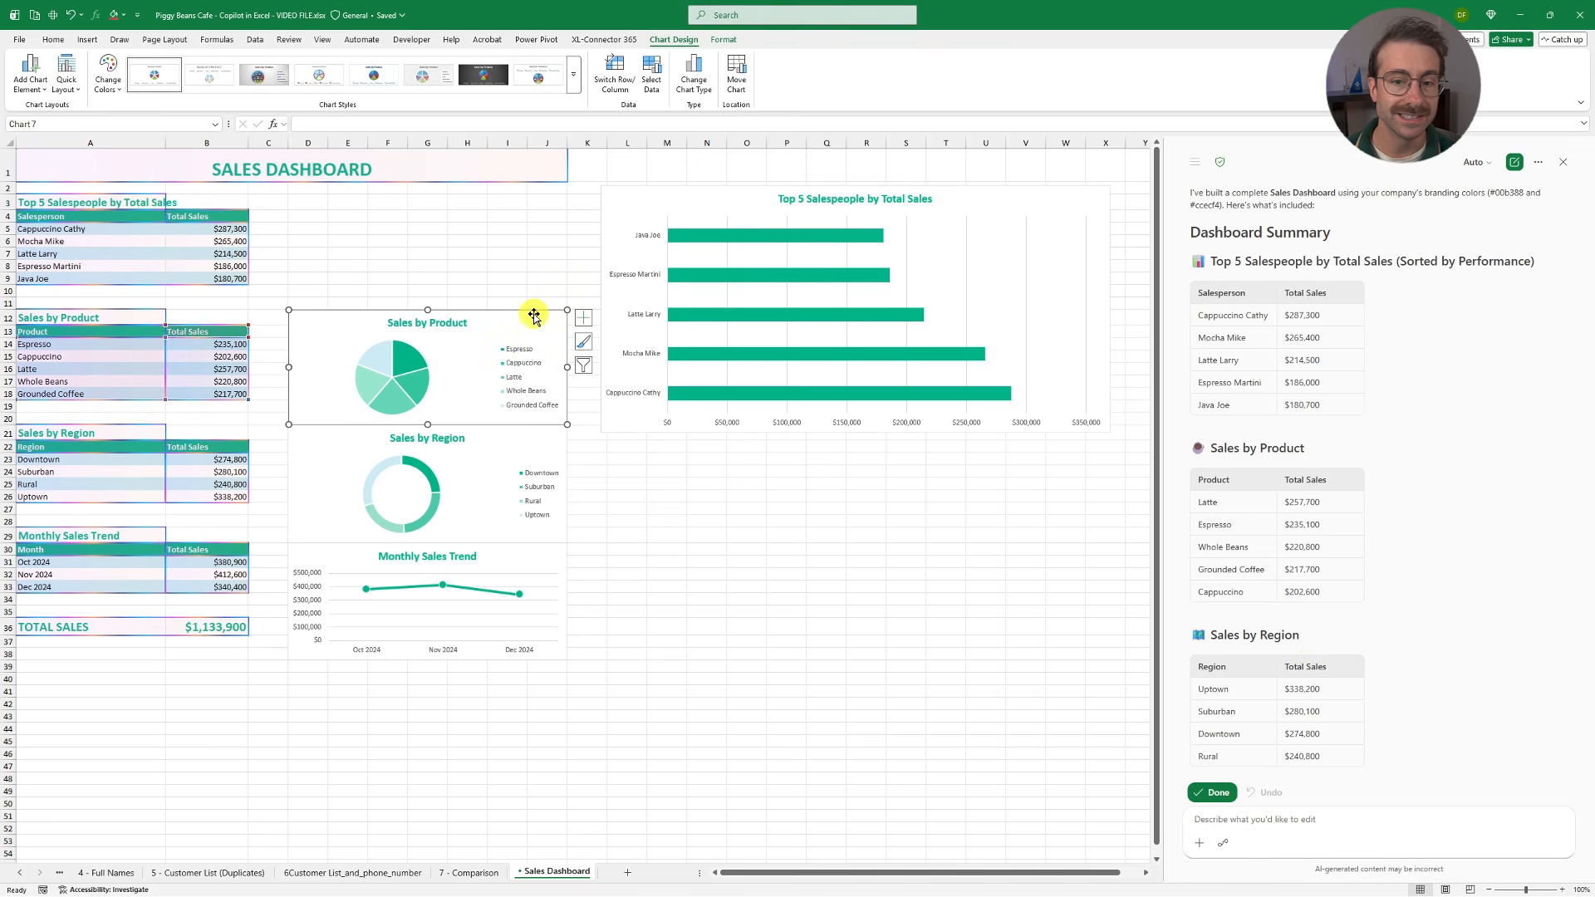
{"action": "left_click_drag", "start_coordinate": [527, 314], "coordinate": [849, 478]}
{"action": "left_click_drag", "start_coordinate": [880, 571], "coordinate": [1104, 689]}
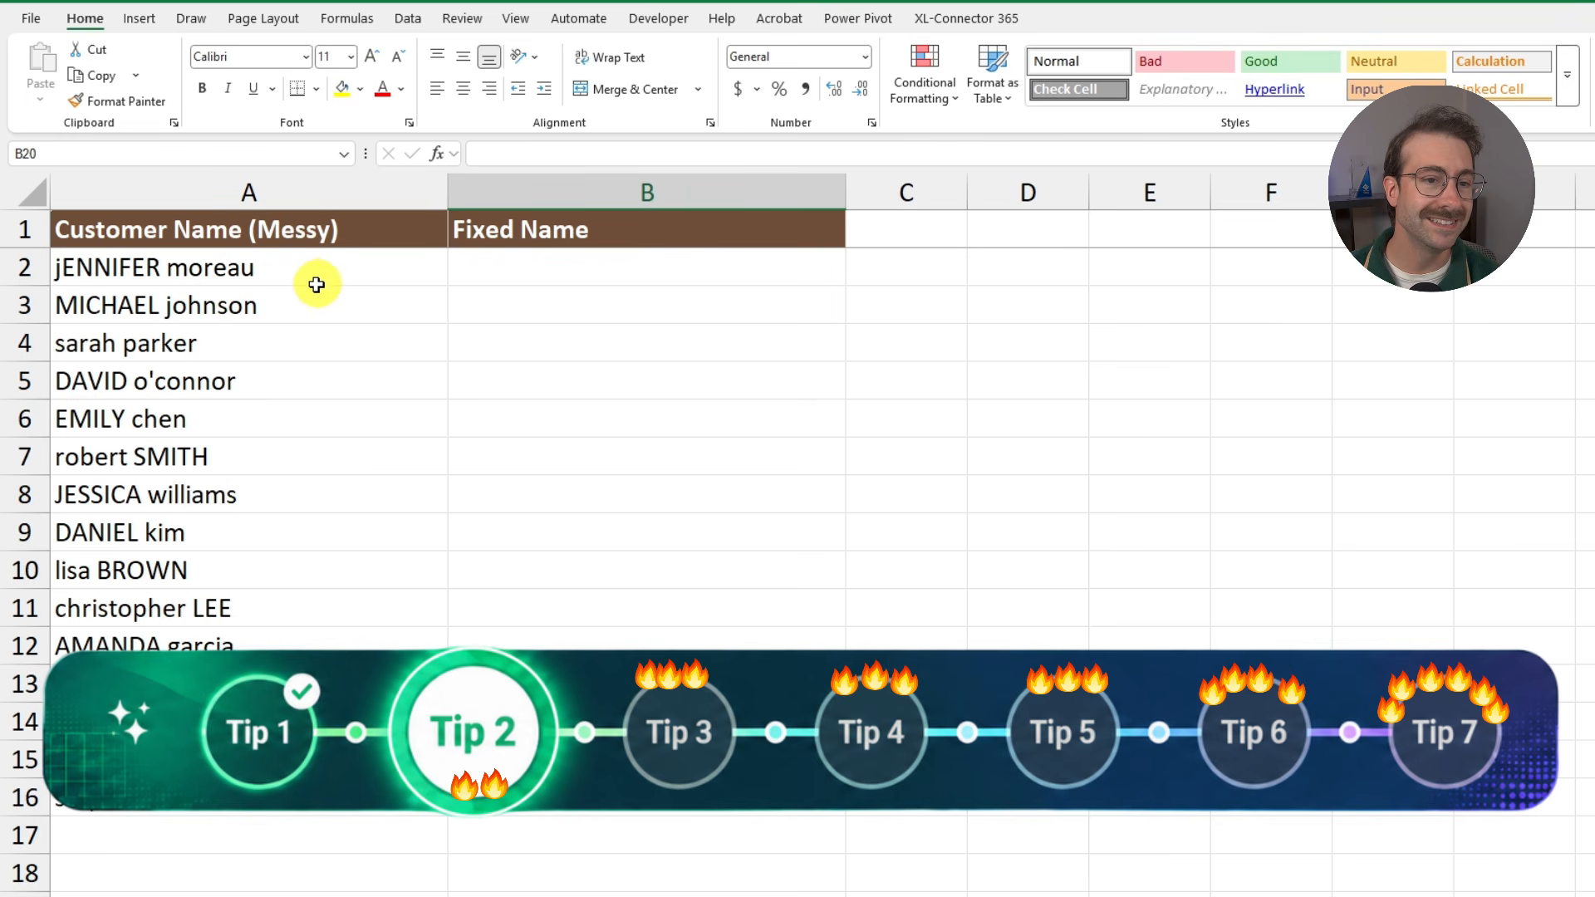
Enter =COPILOT("Capitalize this name with proper case",A2) in cell B2 of the Fixed Name column and fill it down to B16
{"action": "left_click_drag", "start_coordinate": [305, 273], "coordinate": [371, 800]}
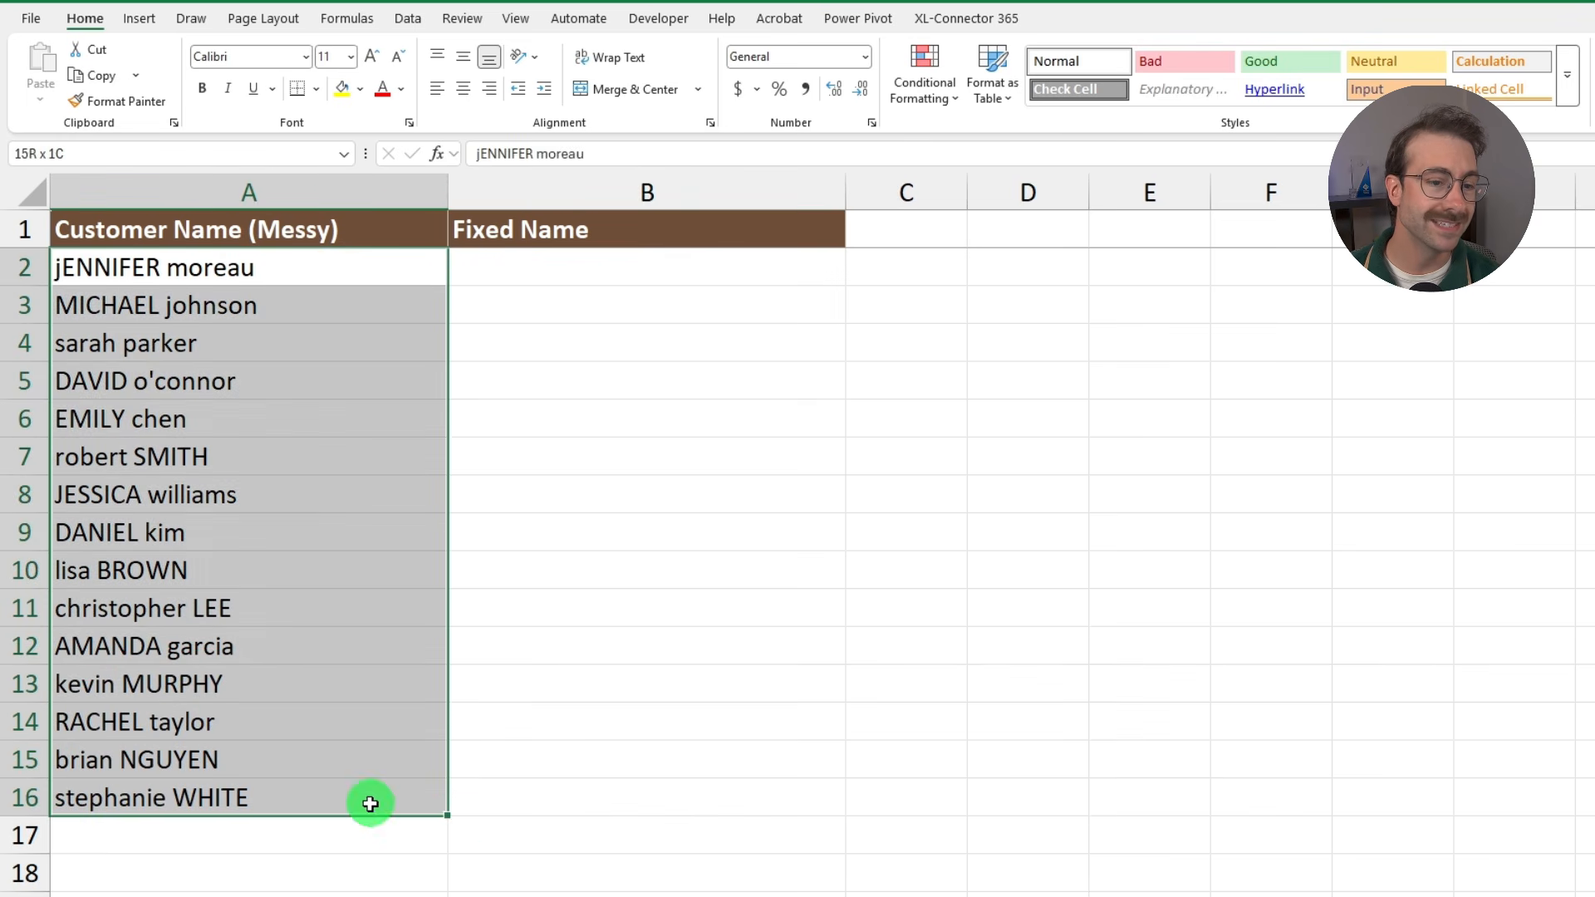
{"action": "left_click", "coordinate": [564, 276]}
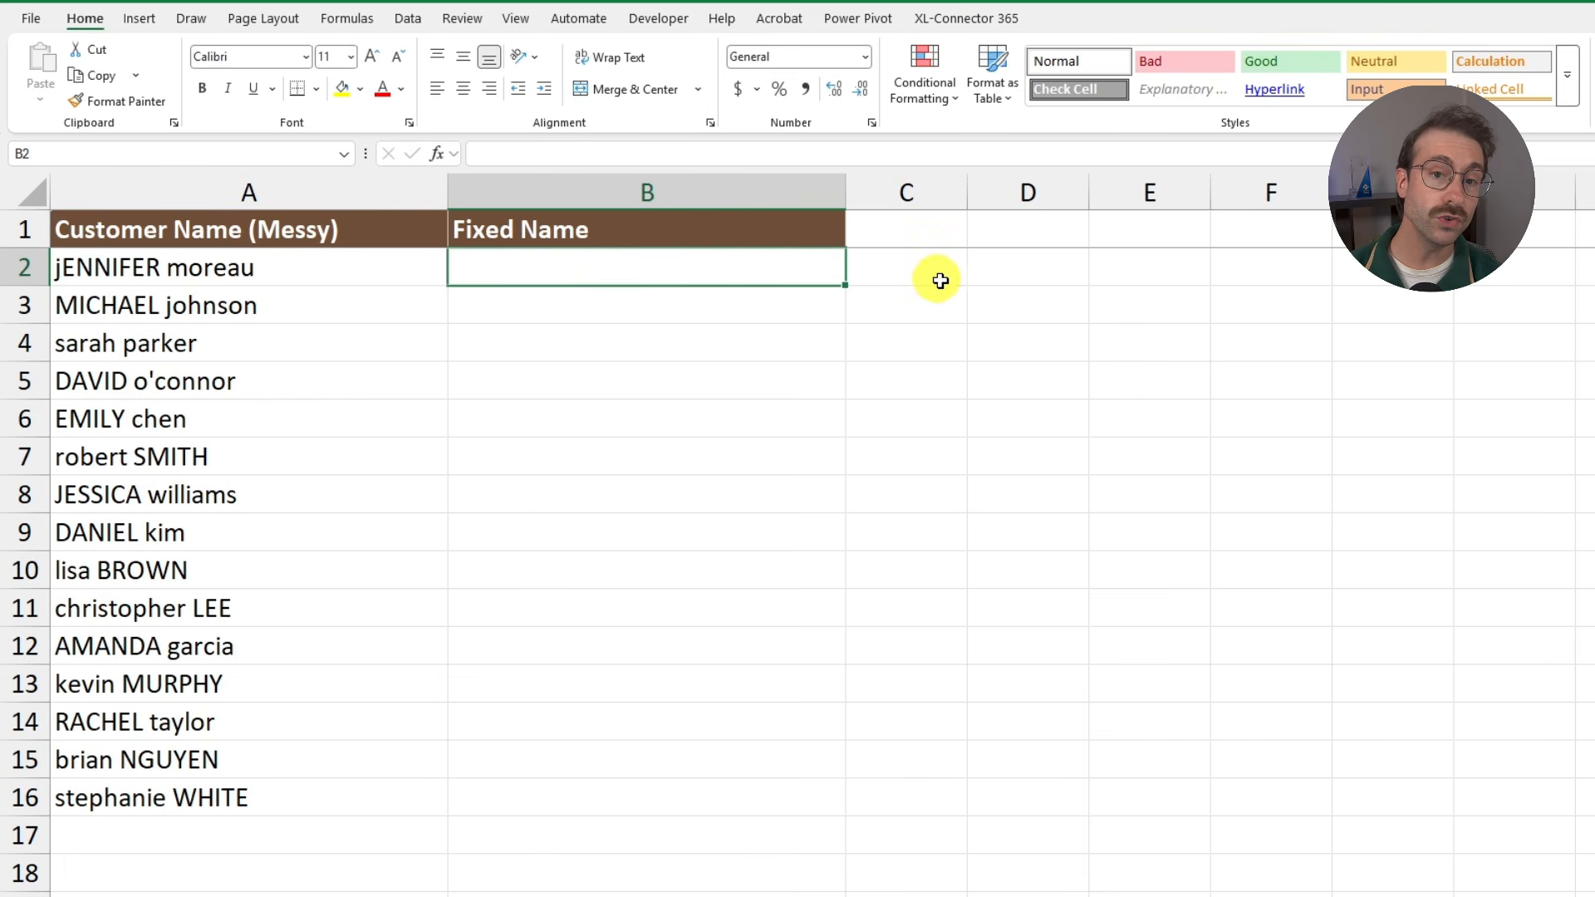
{"action": "type", "text": "=C"}
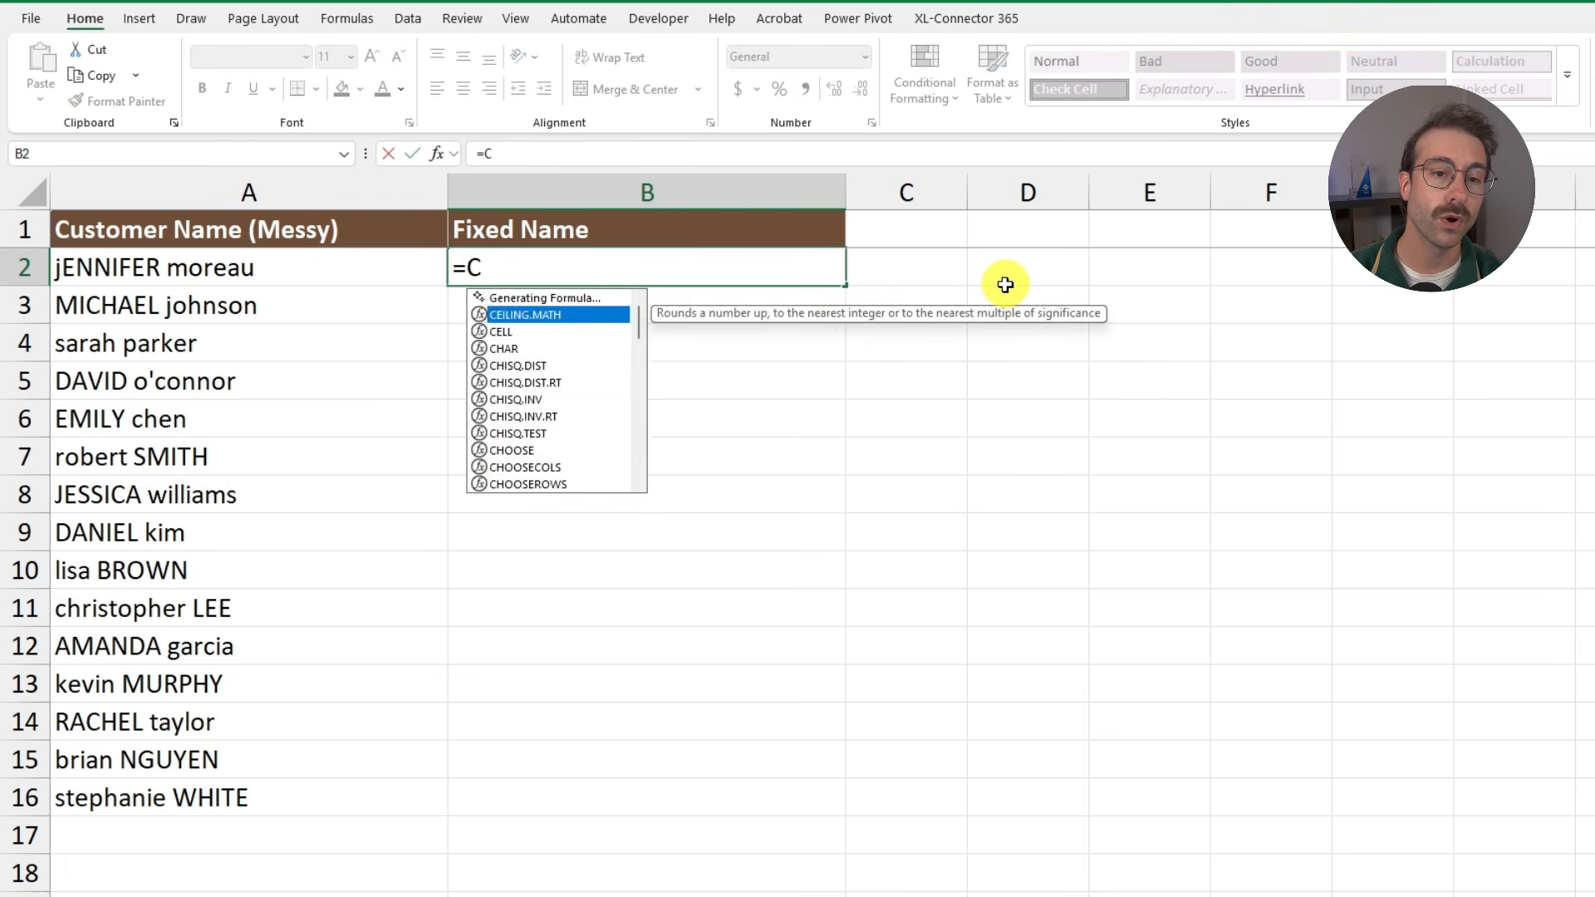
{"action": "type", "text": "OPILOT(\""}
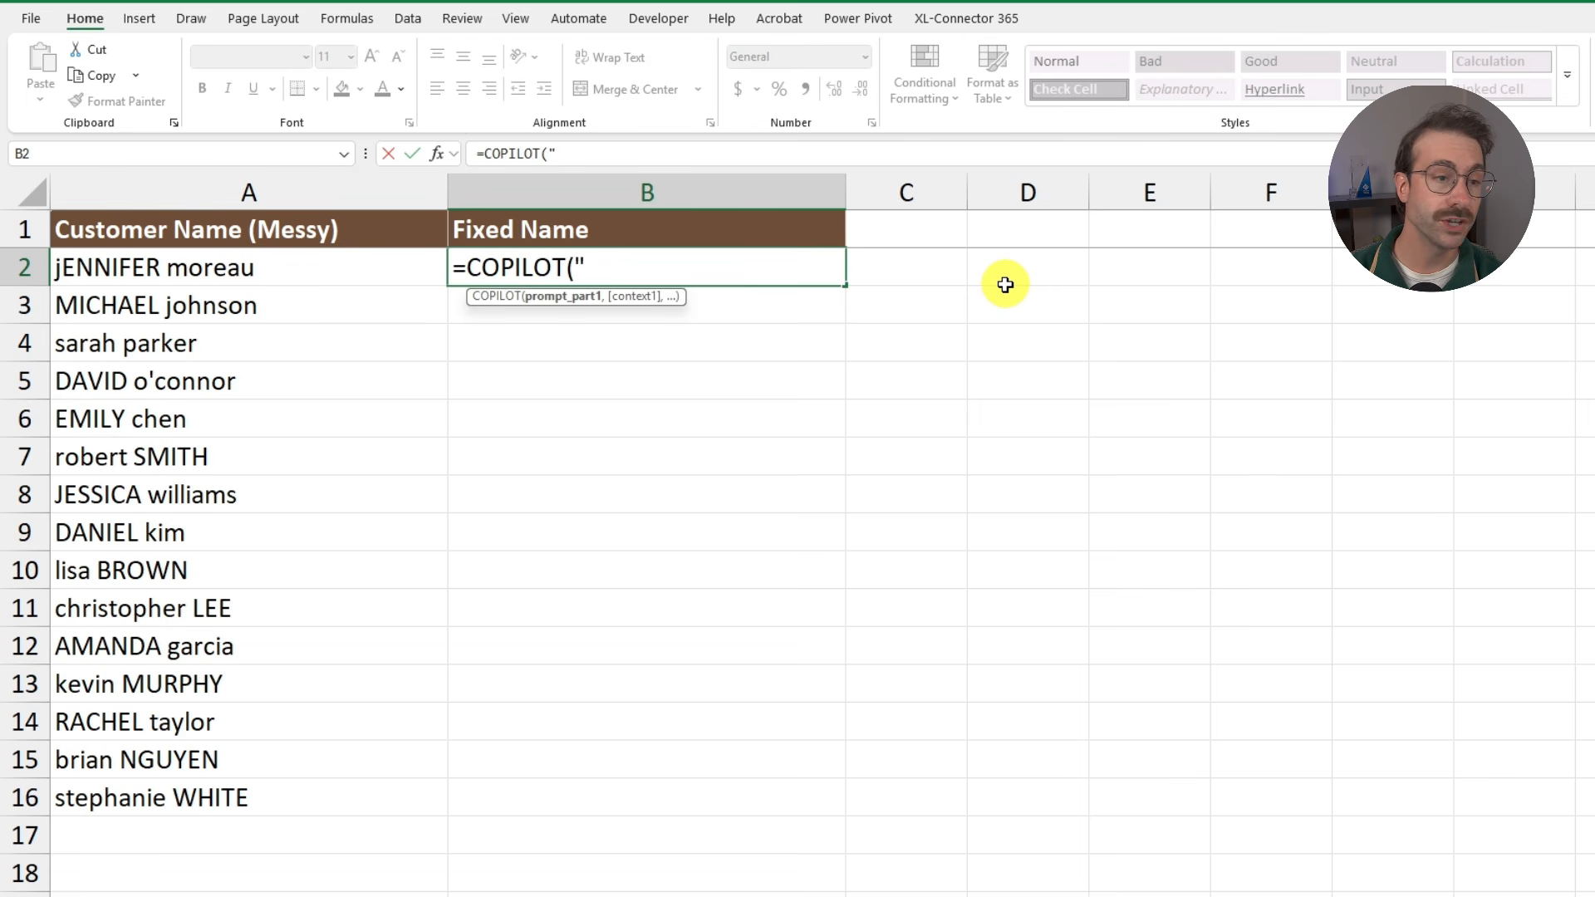
{"action": "type", "text": "Capitali"}
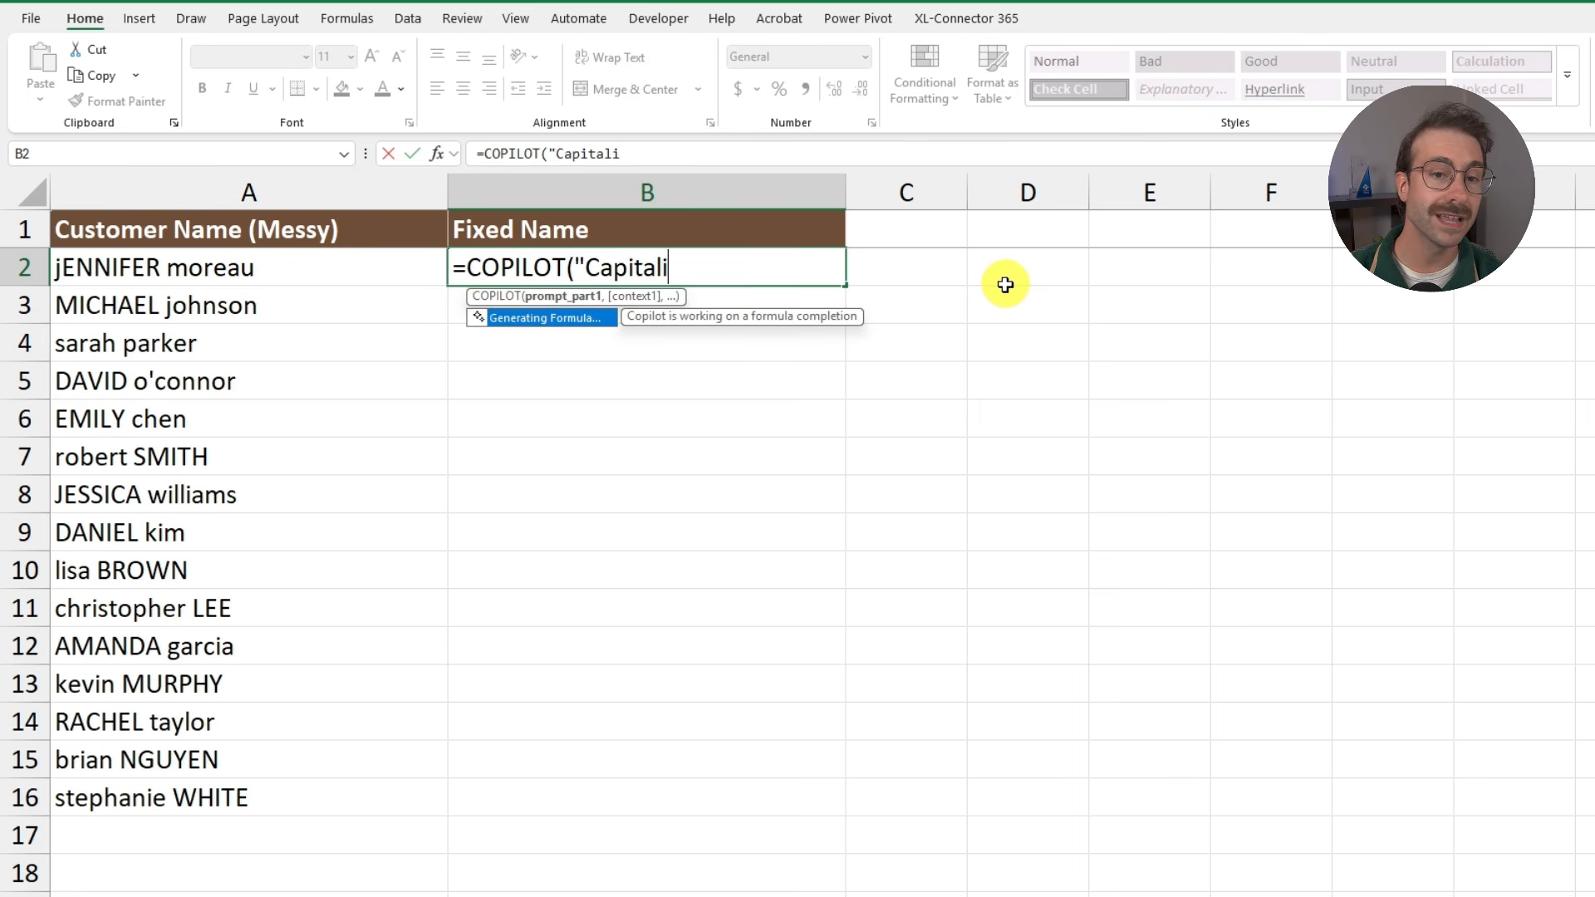
{"action": "type", "text": "ze this name with proper case"}
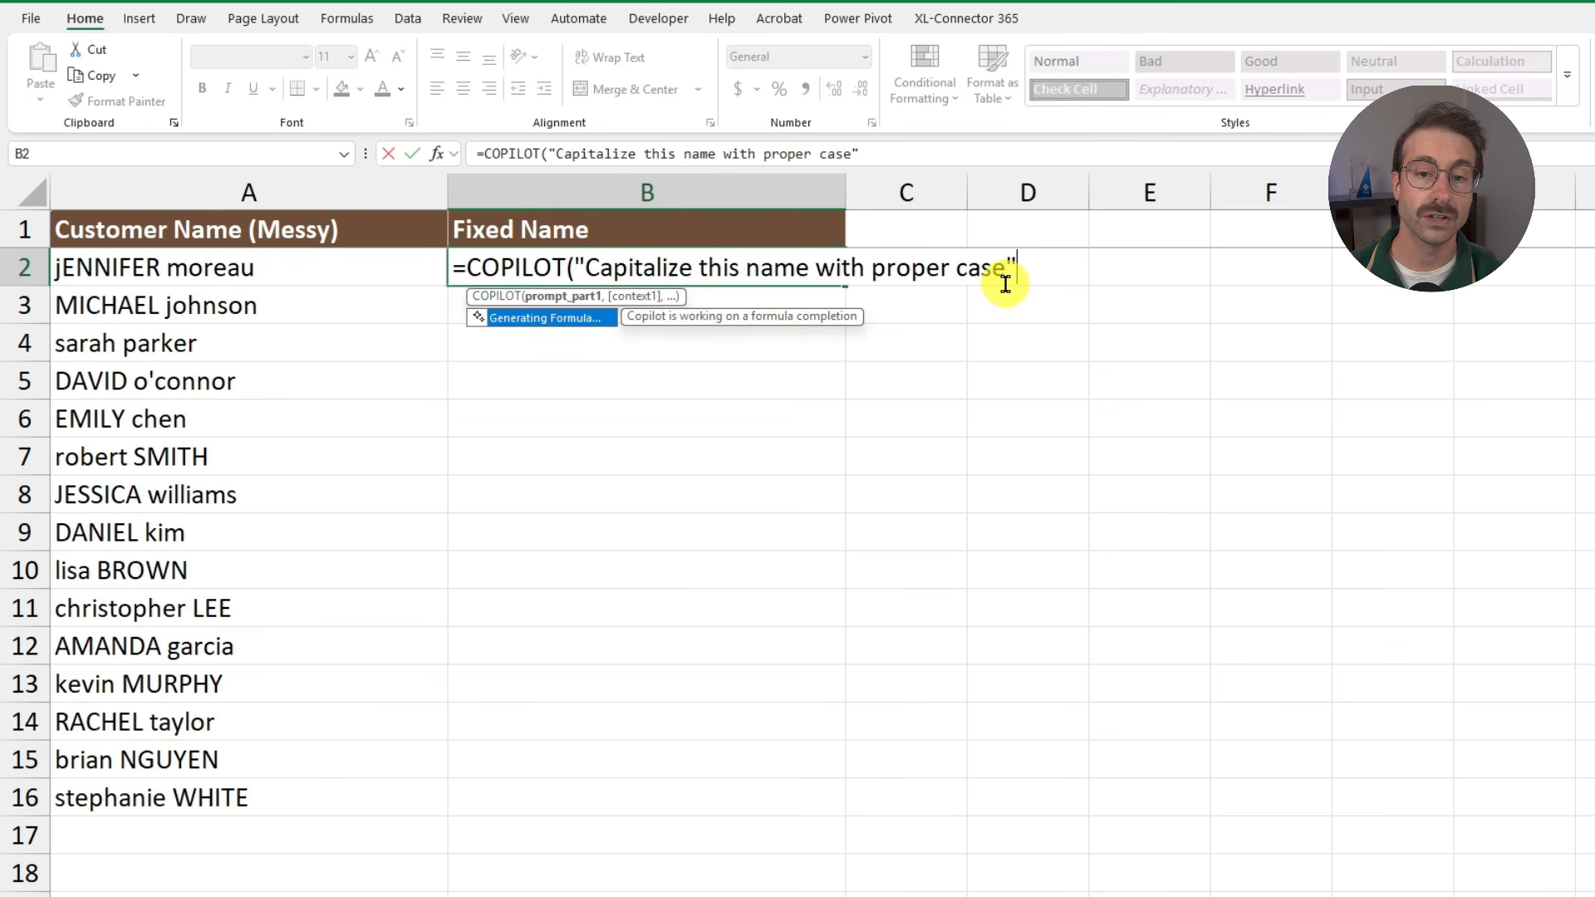
{"action": "type", "text": "\""}
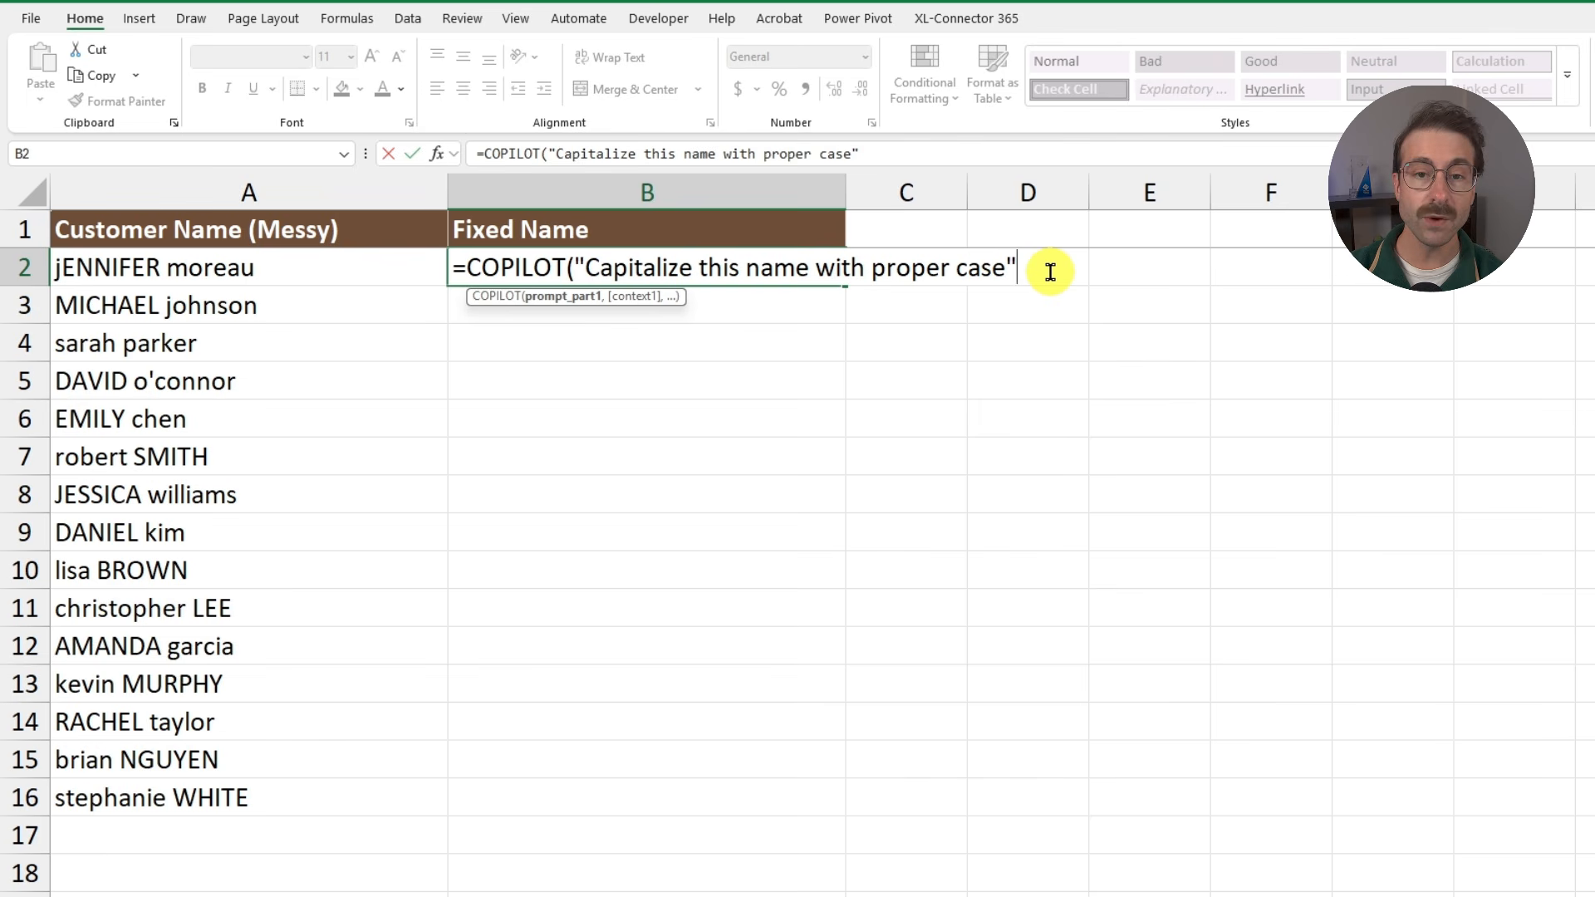
{"action": "type", "text": ","}
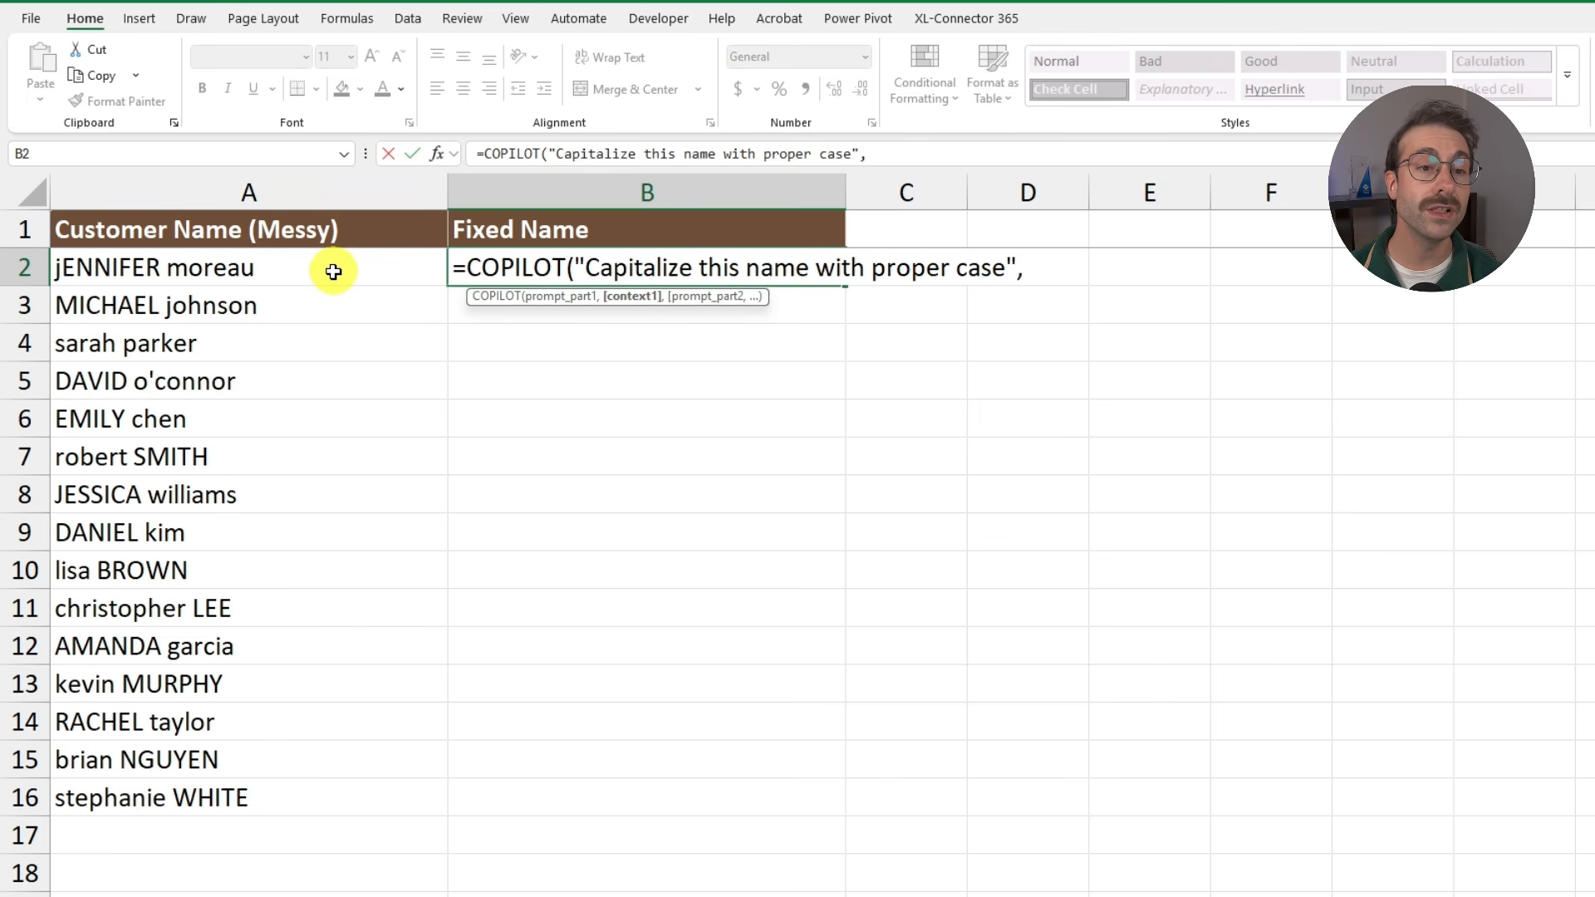
{"action": "left_click", "coordinate": [325, 272]}
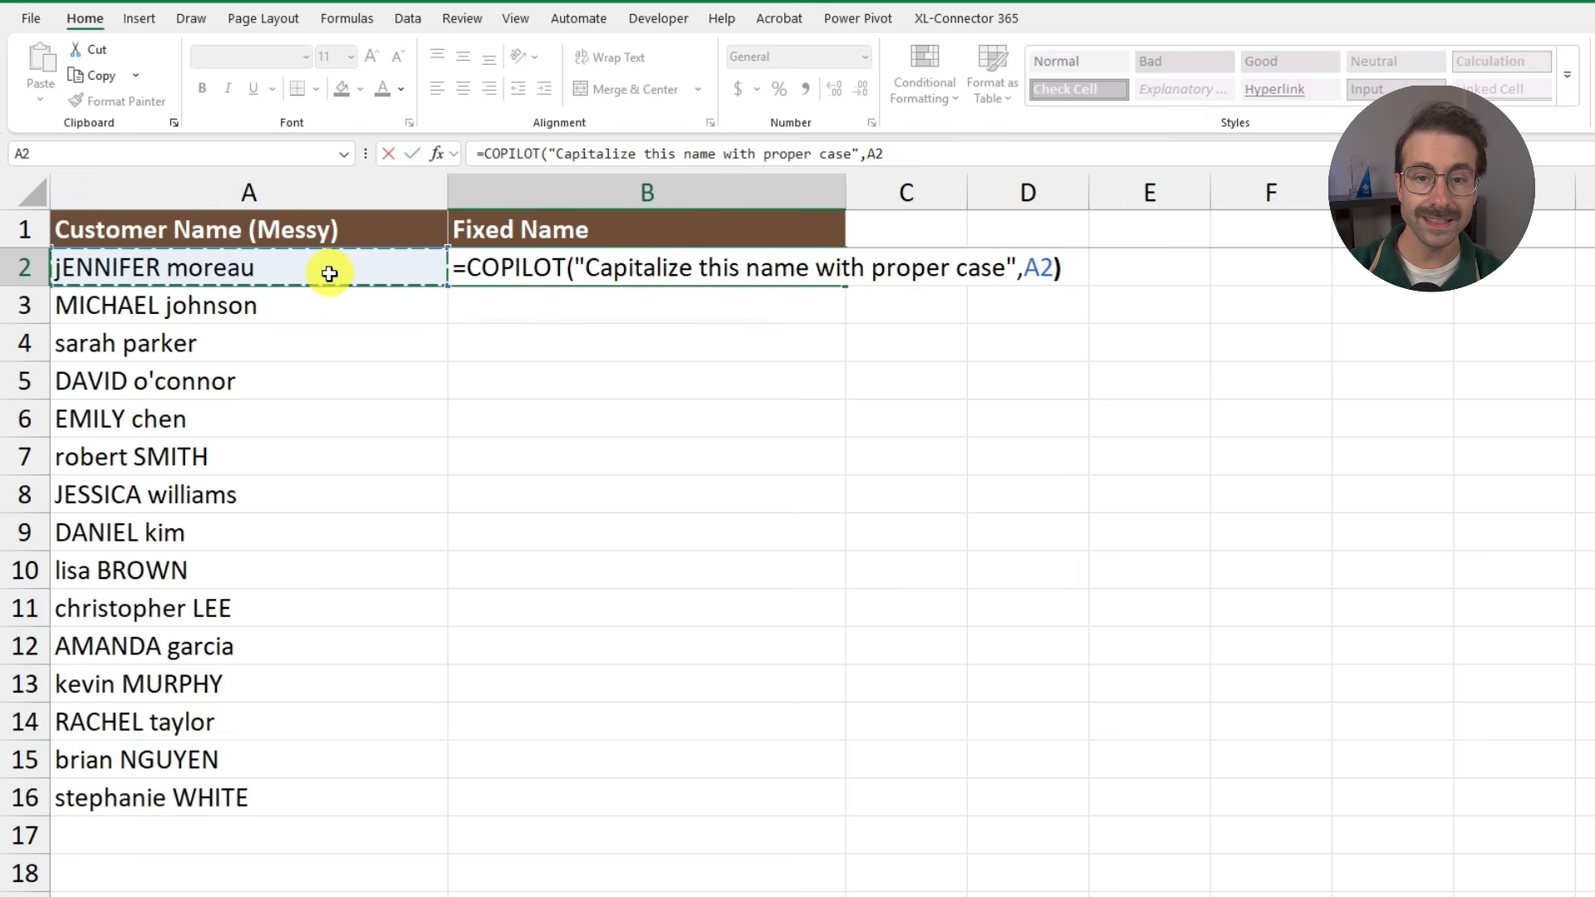
{"action": "type", "text": ")"}
{"action": "key", "text": "Return"}
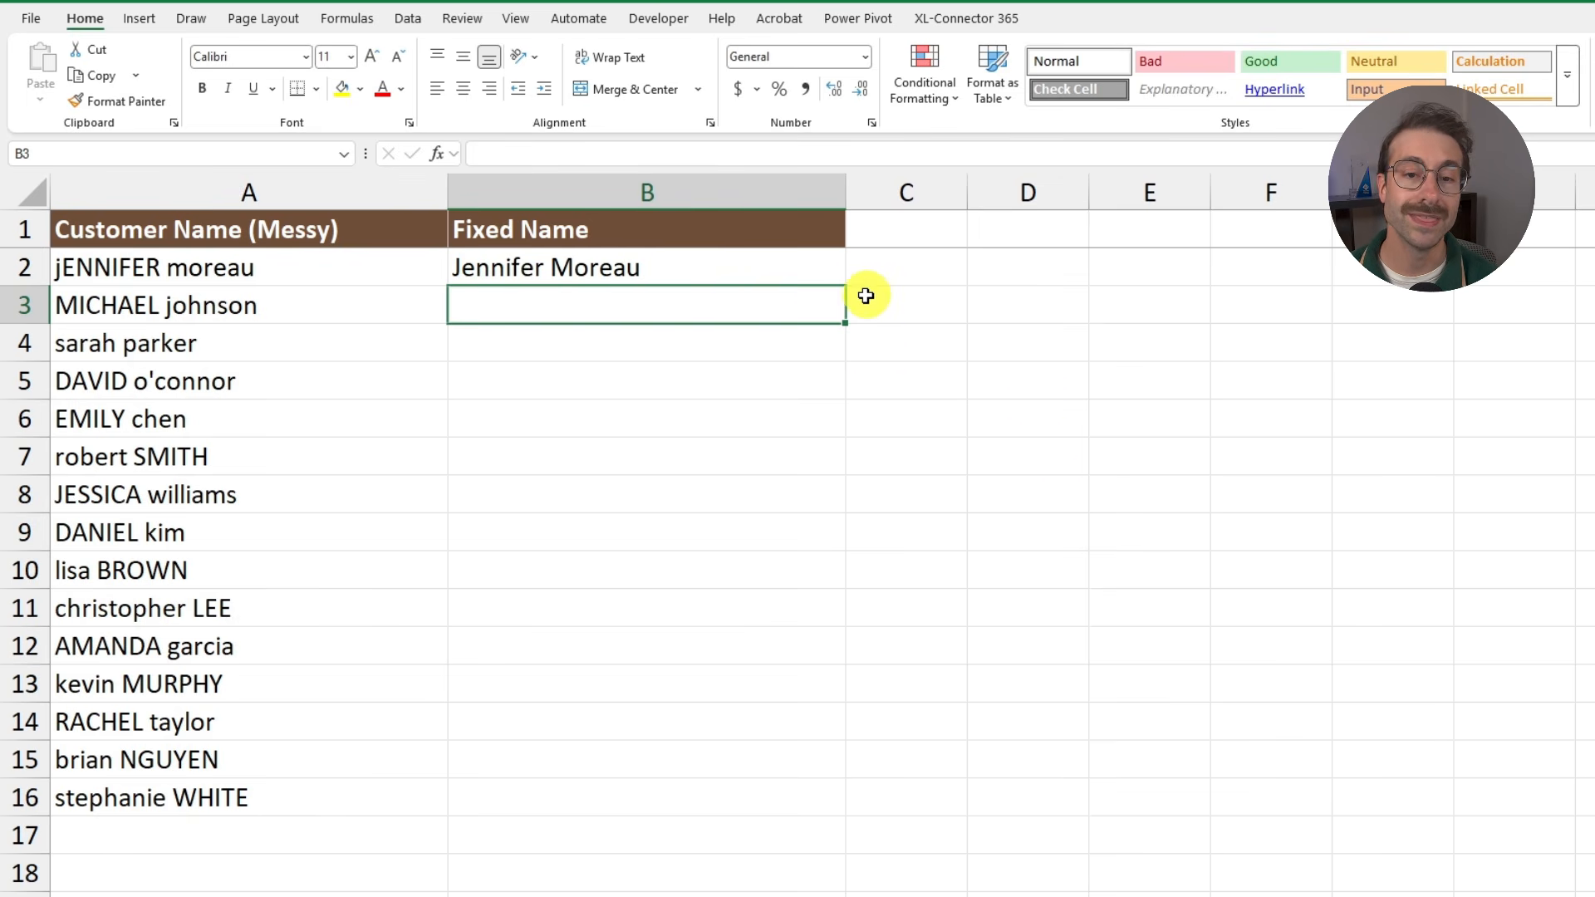
{"action": "left_click", "coordinate": [826, 271]}
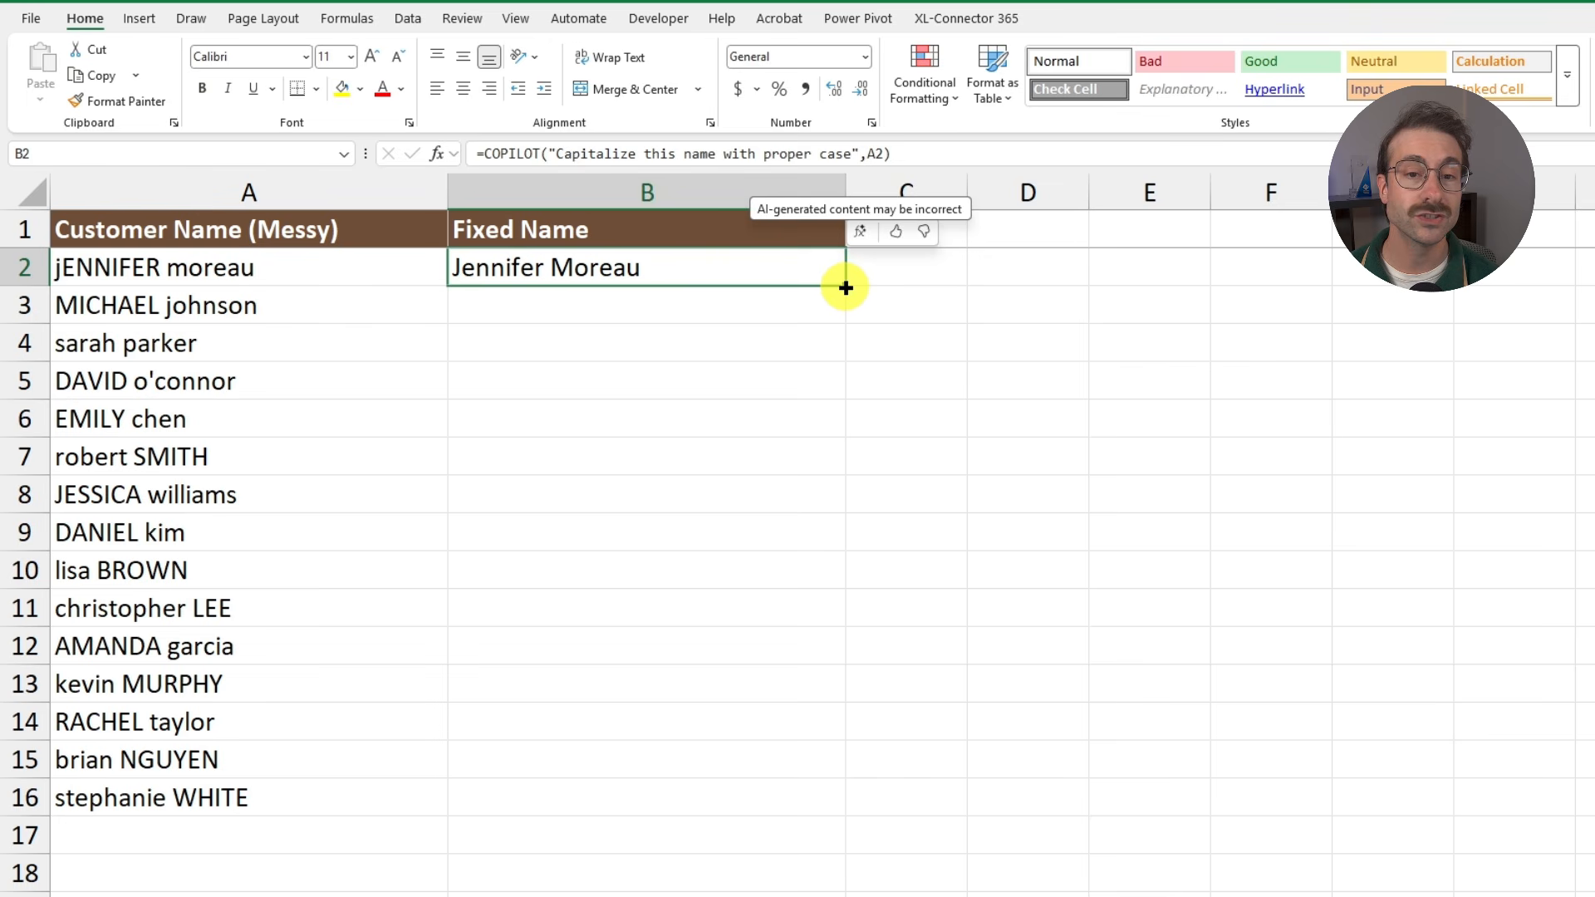
{"action": "left_click_drag", "start_coordinate": [844, 288], "coordinate": [843, 820]}
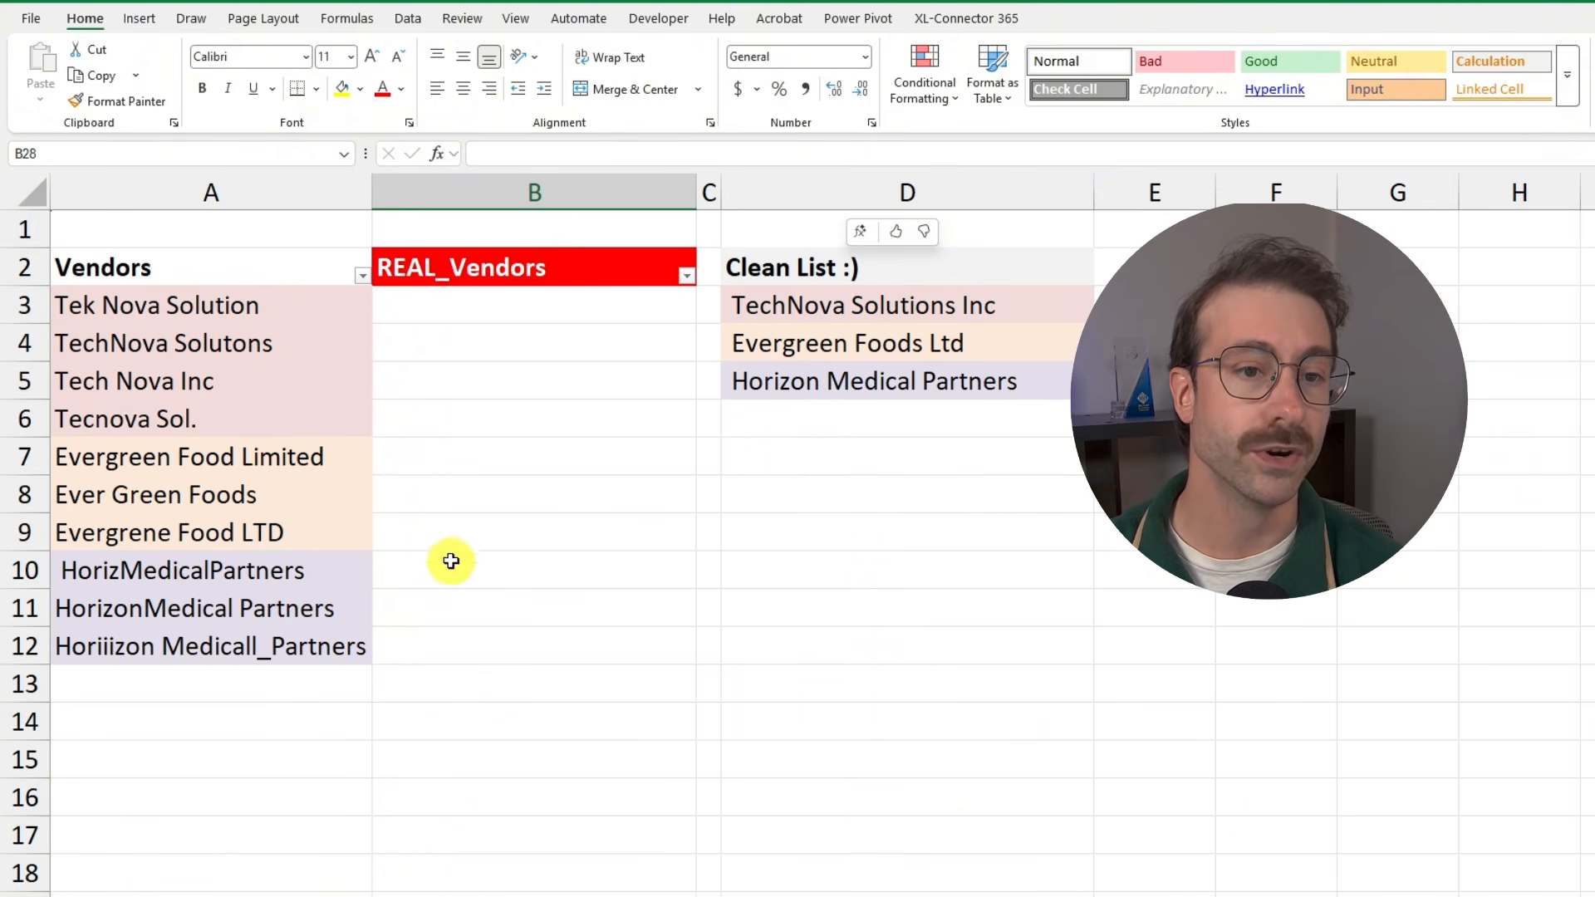
Examine the inconsistent vendor spellings in the Vendors column and its filter list without applying a filter
{"action": "left_click", "coordinate": [446, 571]}
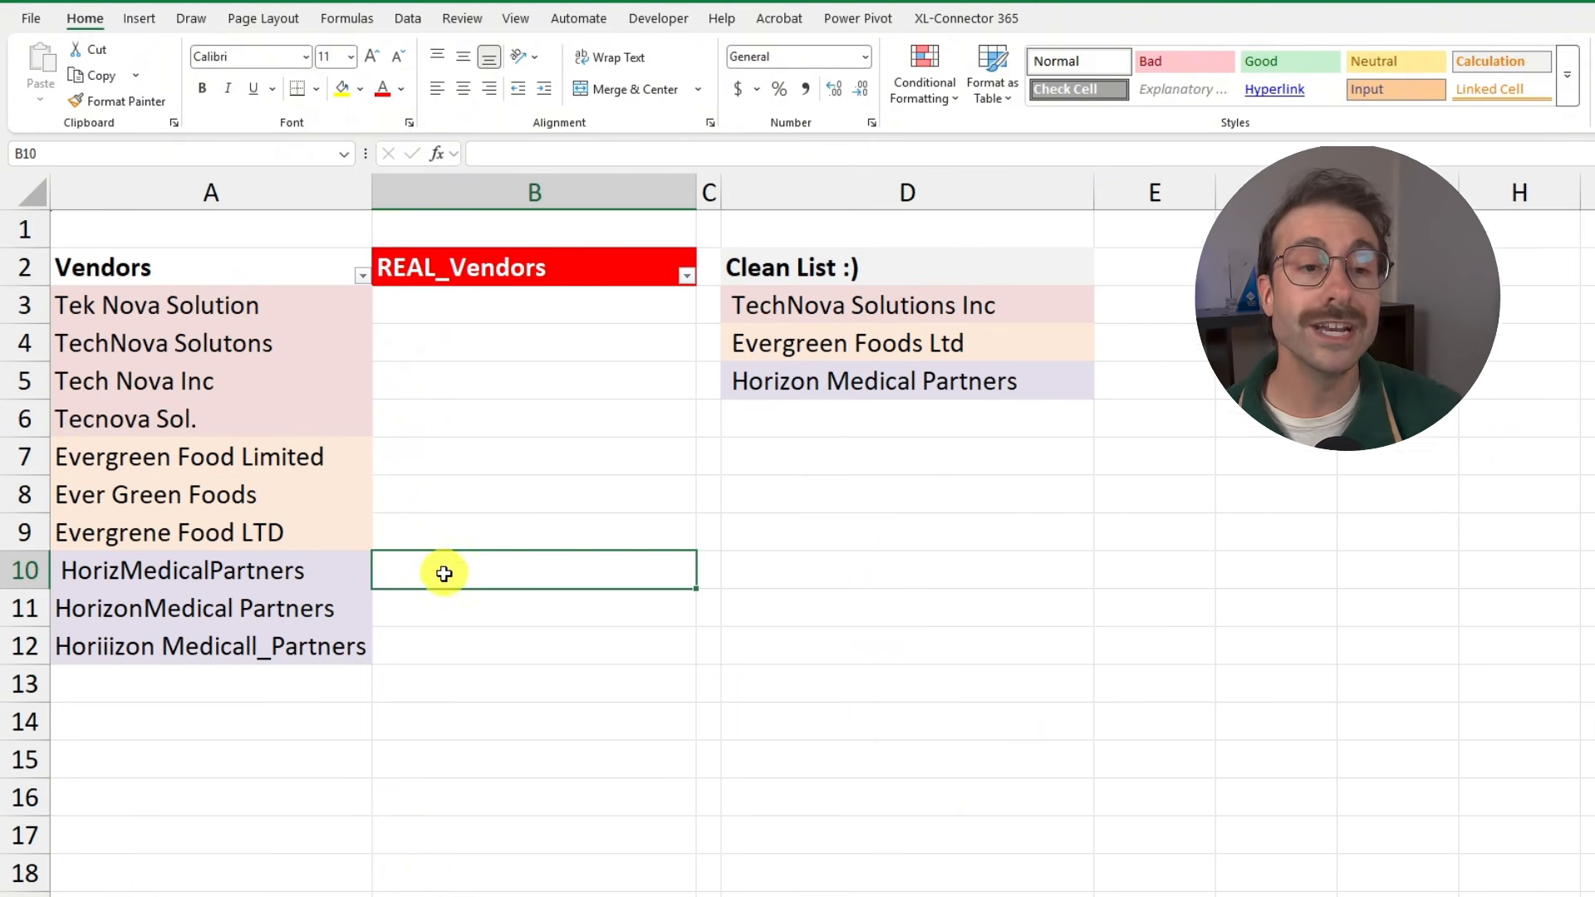
{"action": "left_click", "coordinate": [316, 382]}
{"action": "left_click_drag", "start_coordinate": [296, 303], "coordinate": [323, 657]}
{"action": "left_click", "coordinate": [320, 508]}
{"action": "left_click_drag", "start_coordinate": [385, 458], "coordinate": [397, 419]}
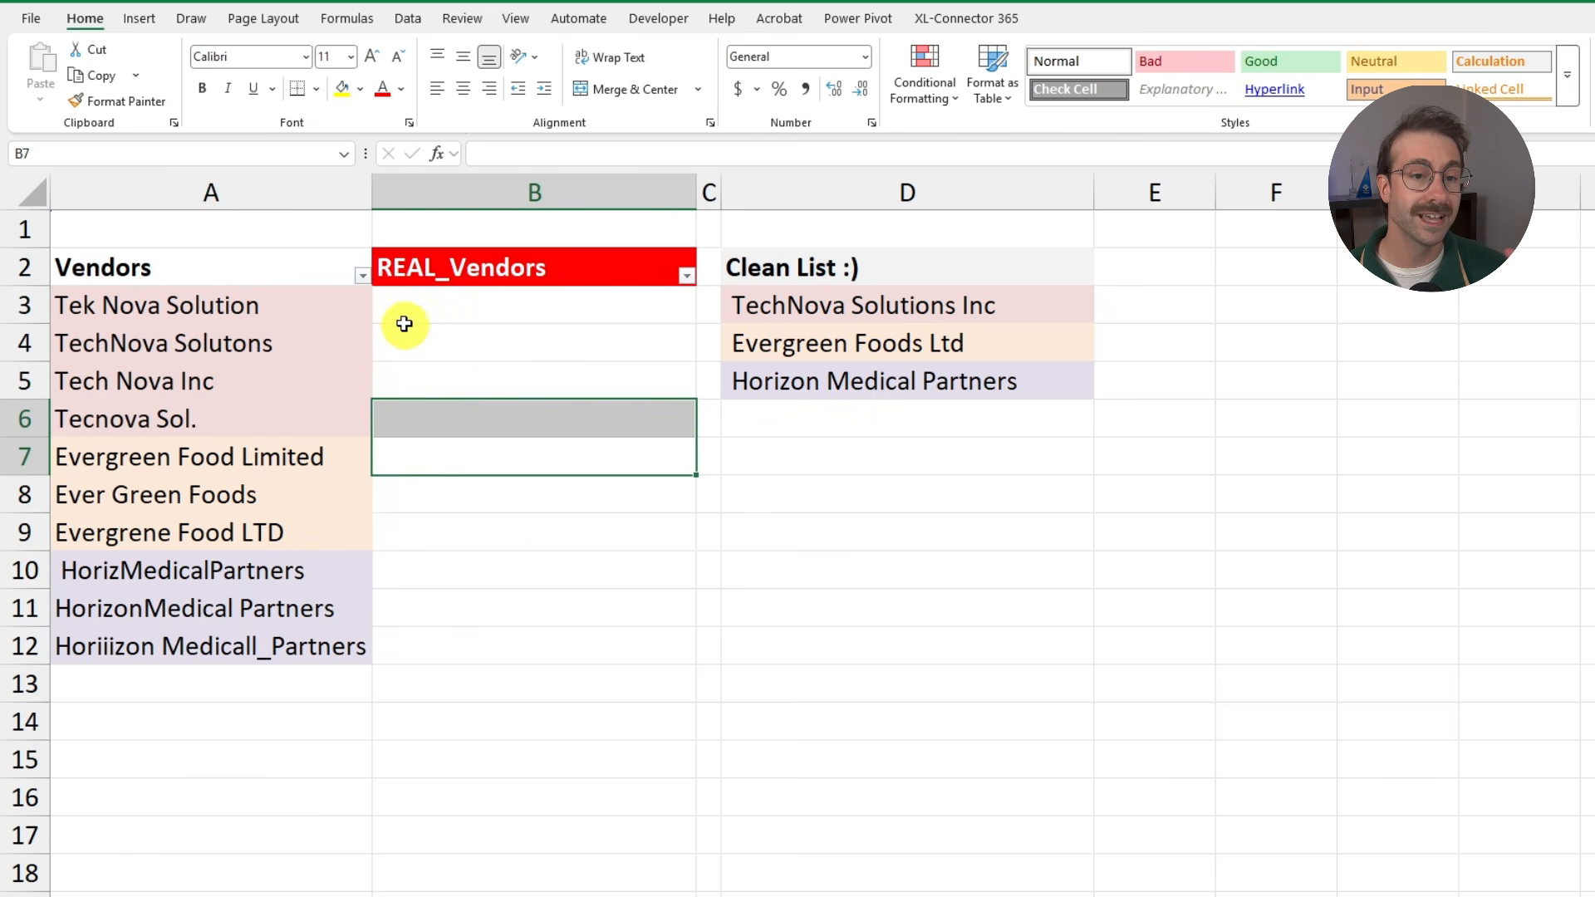
{"action": "left_click", "coordinate": [366, 317]}
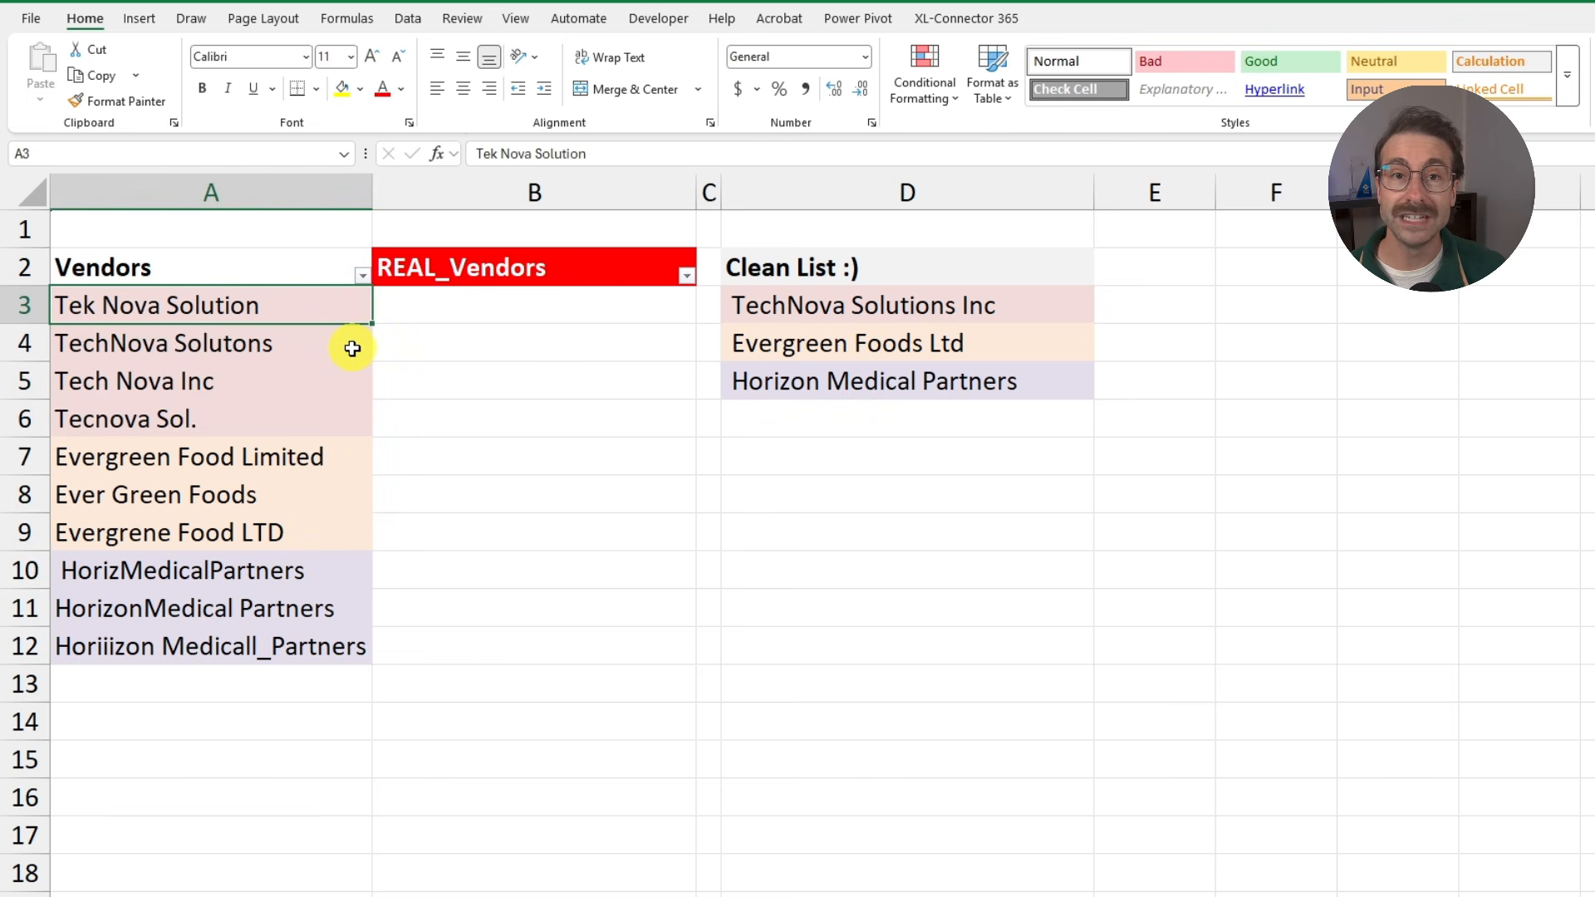
{"action": "left_click", "coordinate": [363, 276]}
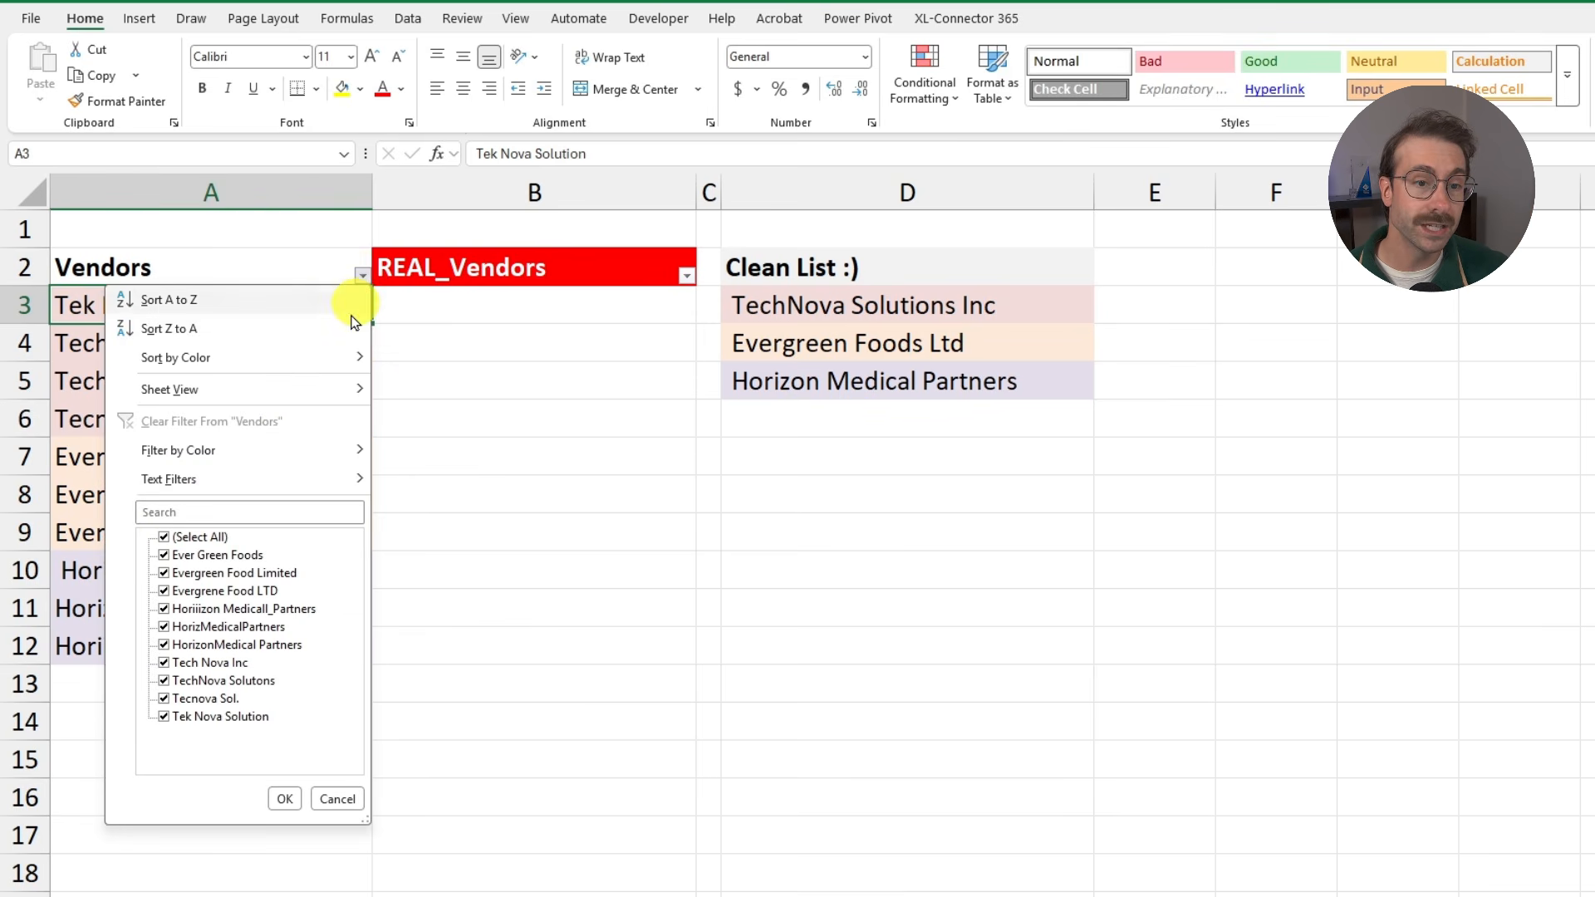
{"action": "left_click", "coordinate": [201, 571]}
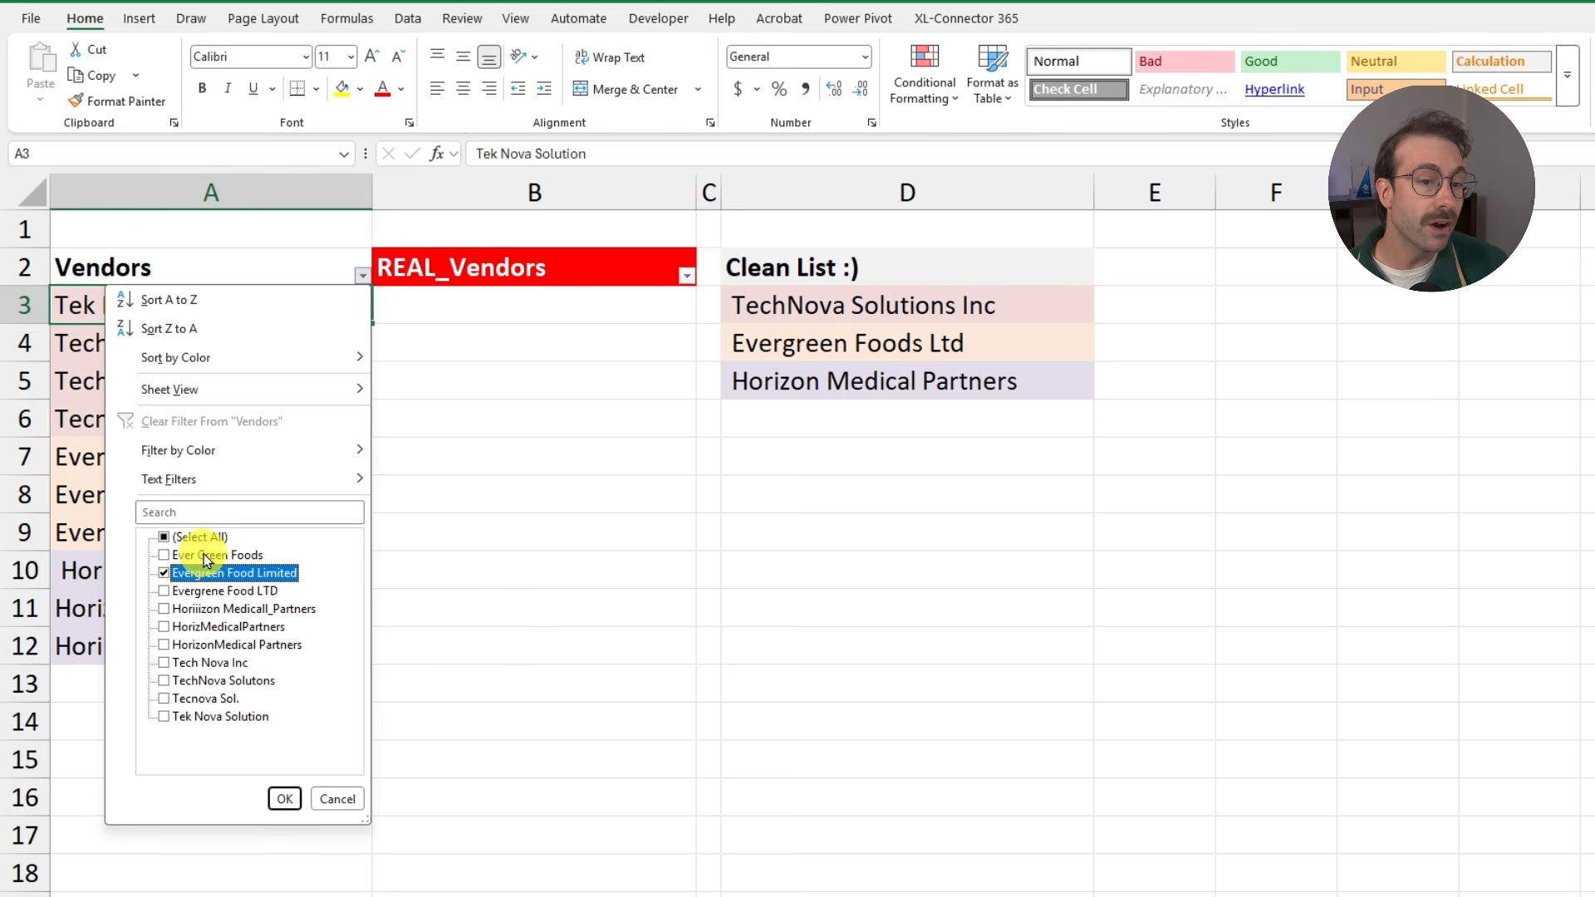
{"action": "left_click", "coordinate": [203, 605]}
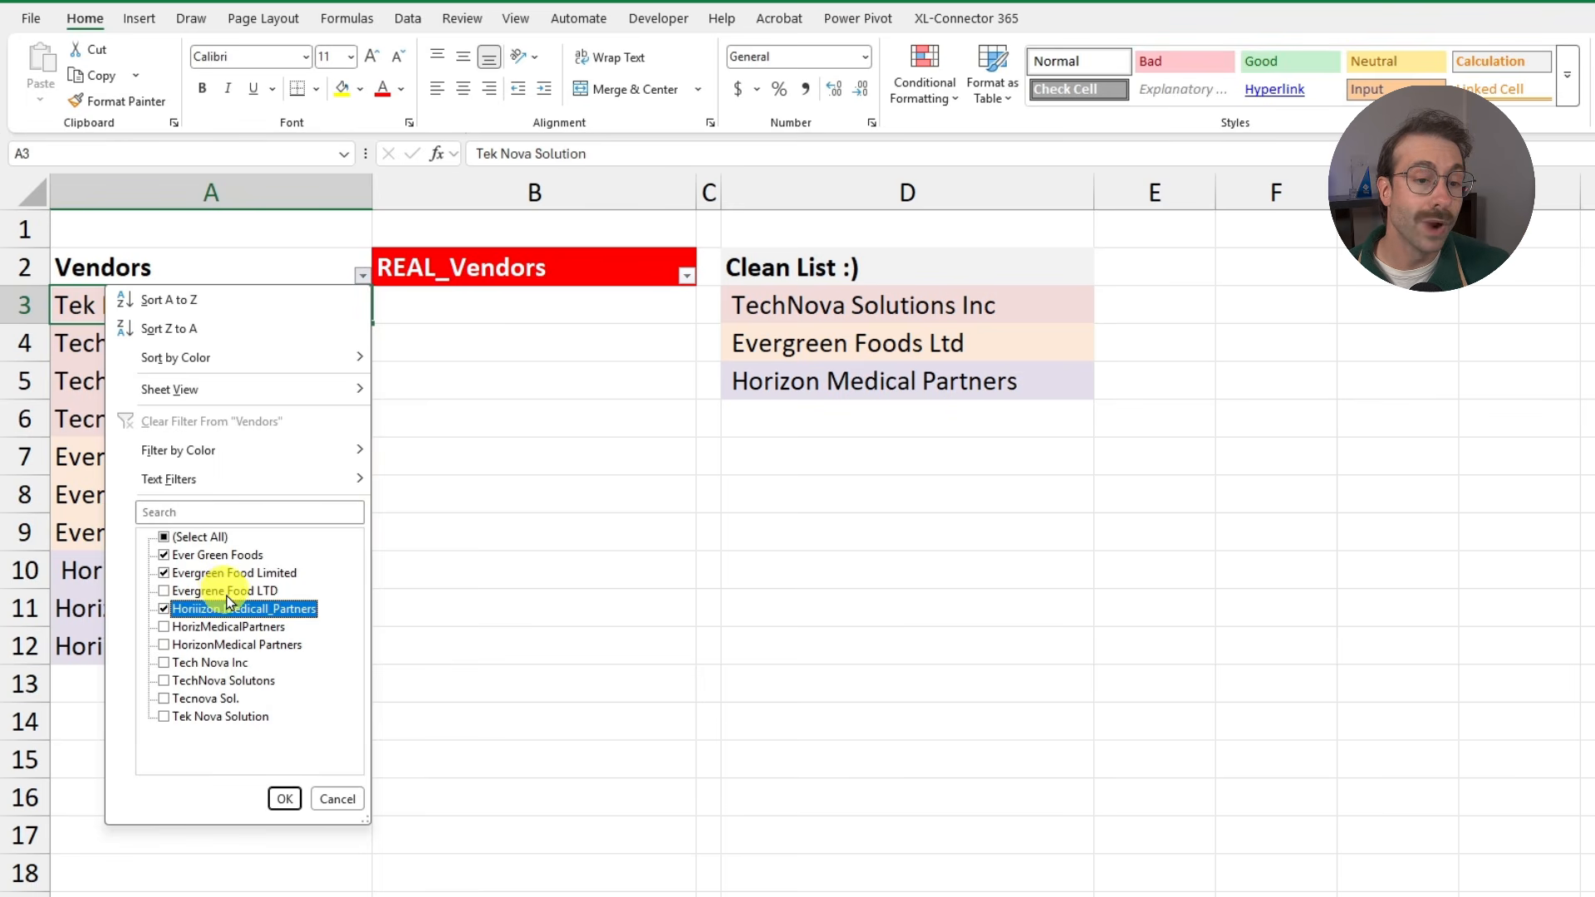
{"action": "left_click", "coordinate": [337, 798]}
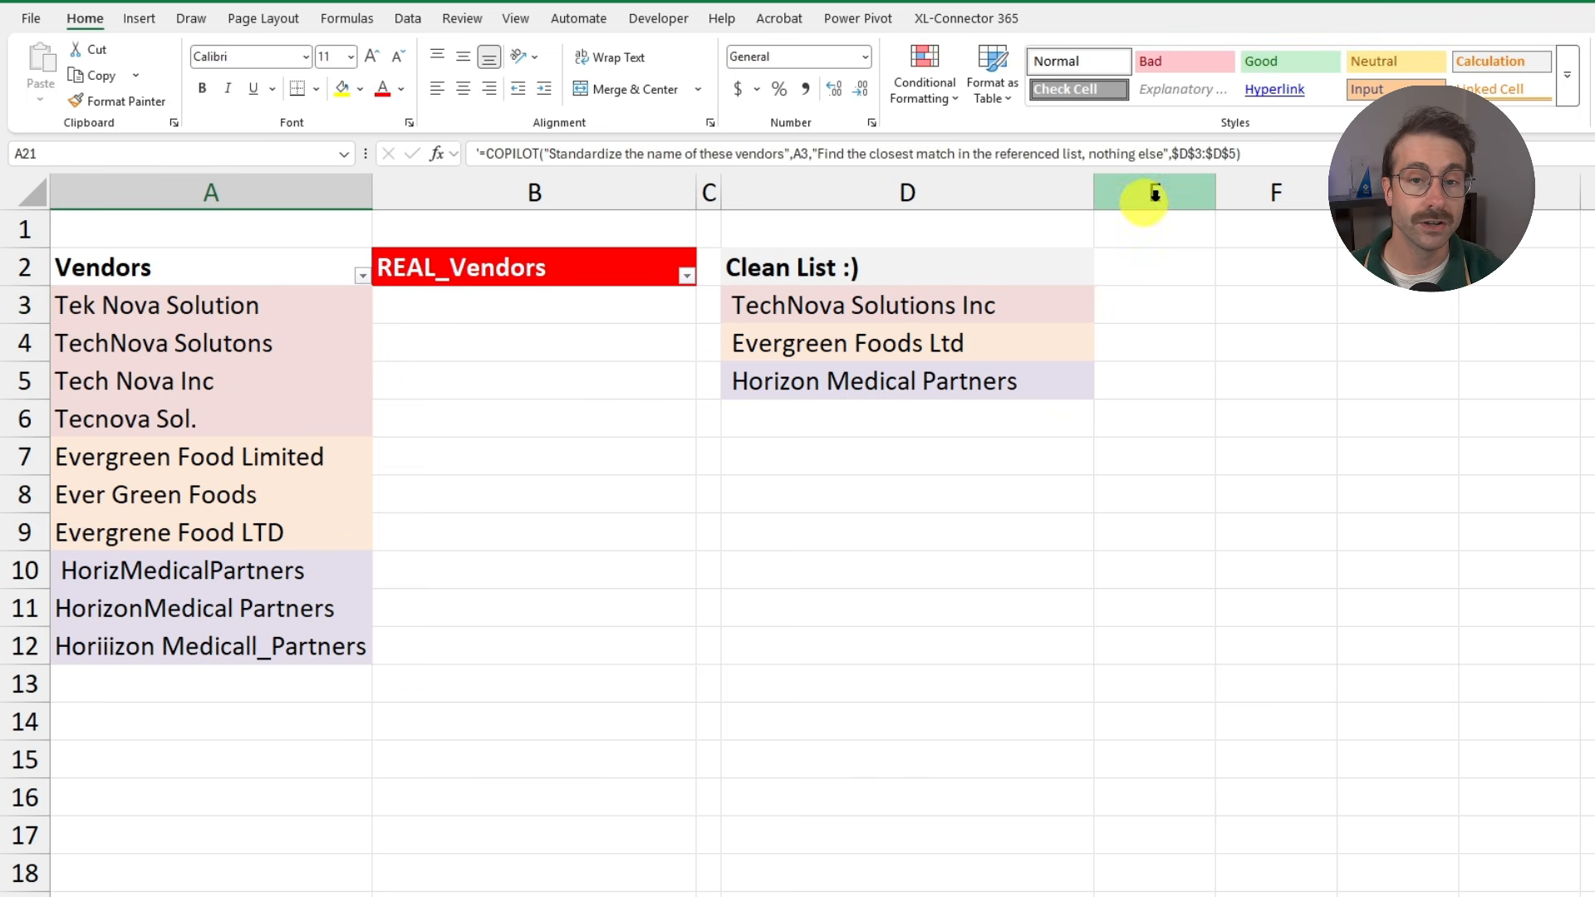
Copy the formula text from A21 into B3: =COPILOT("Standardize the name of these vendors",A3,"Find the closest match in the referenced list, nothing else",$D$3:$D$5)
{"action": "left_click_drag", "start_coordinate": [1264, 155], "coordinate": [508, 168]}
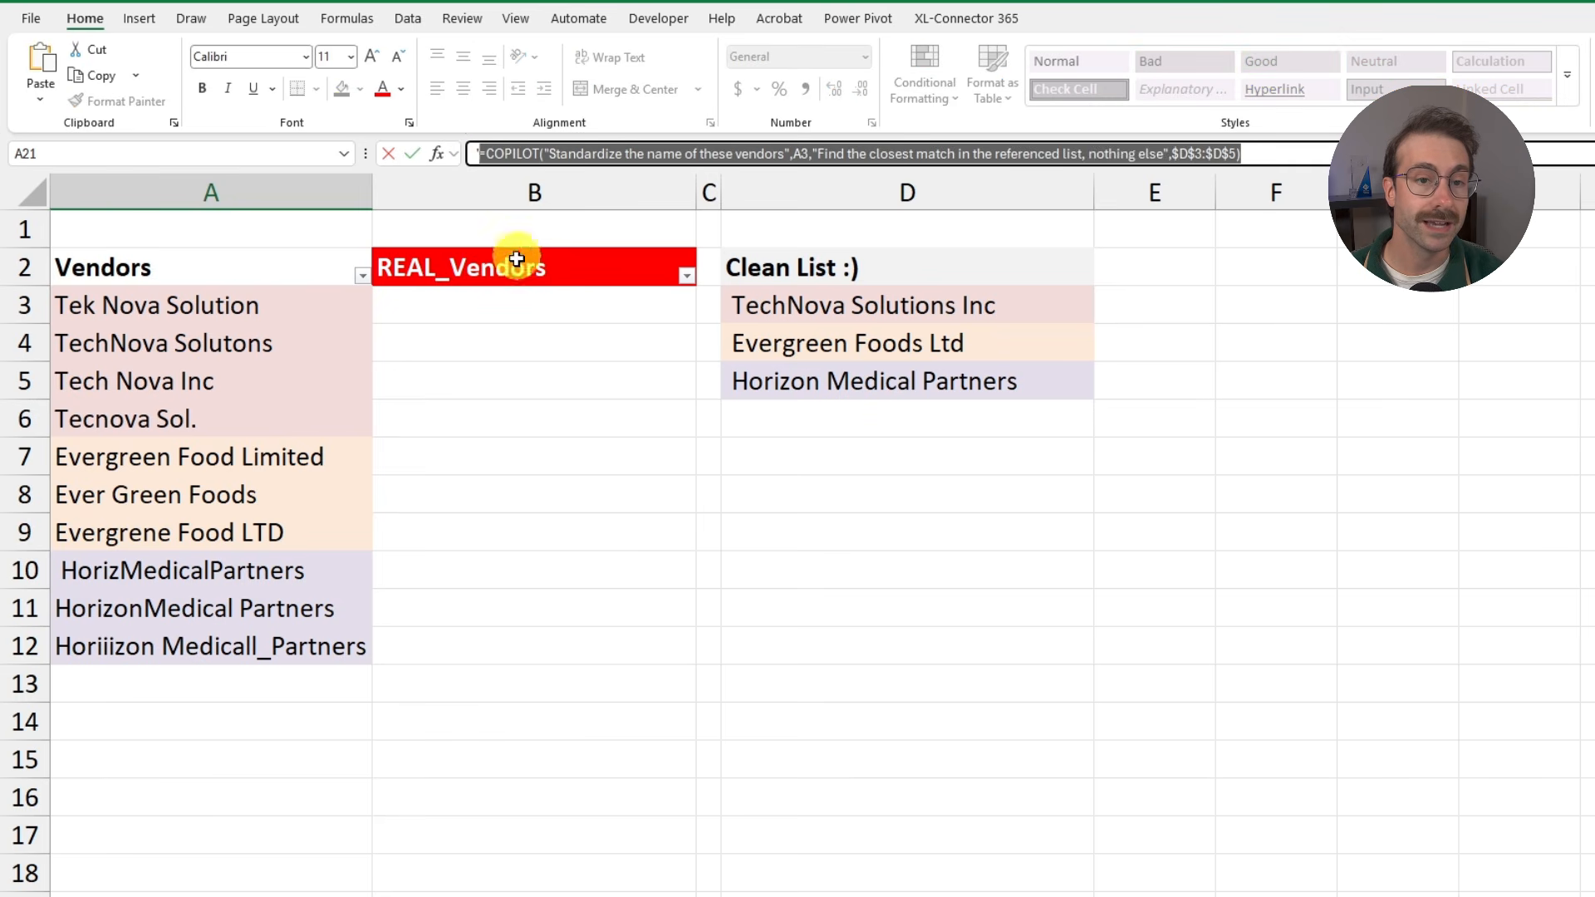
{"action": "key", "text": "Escape"}
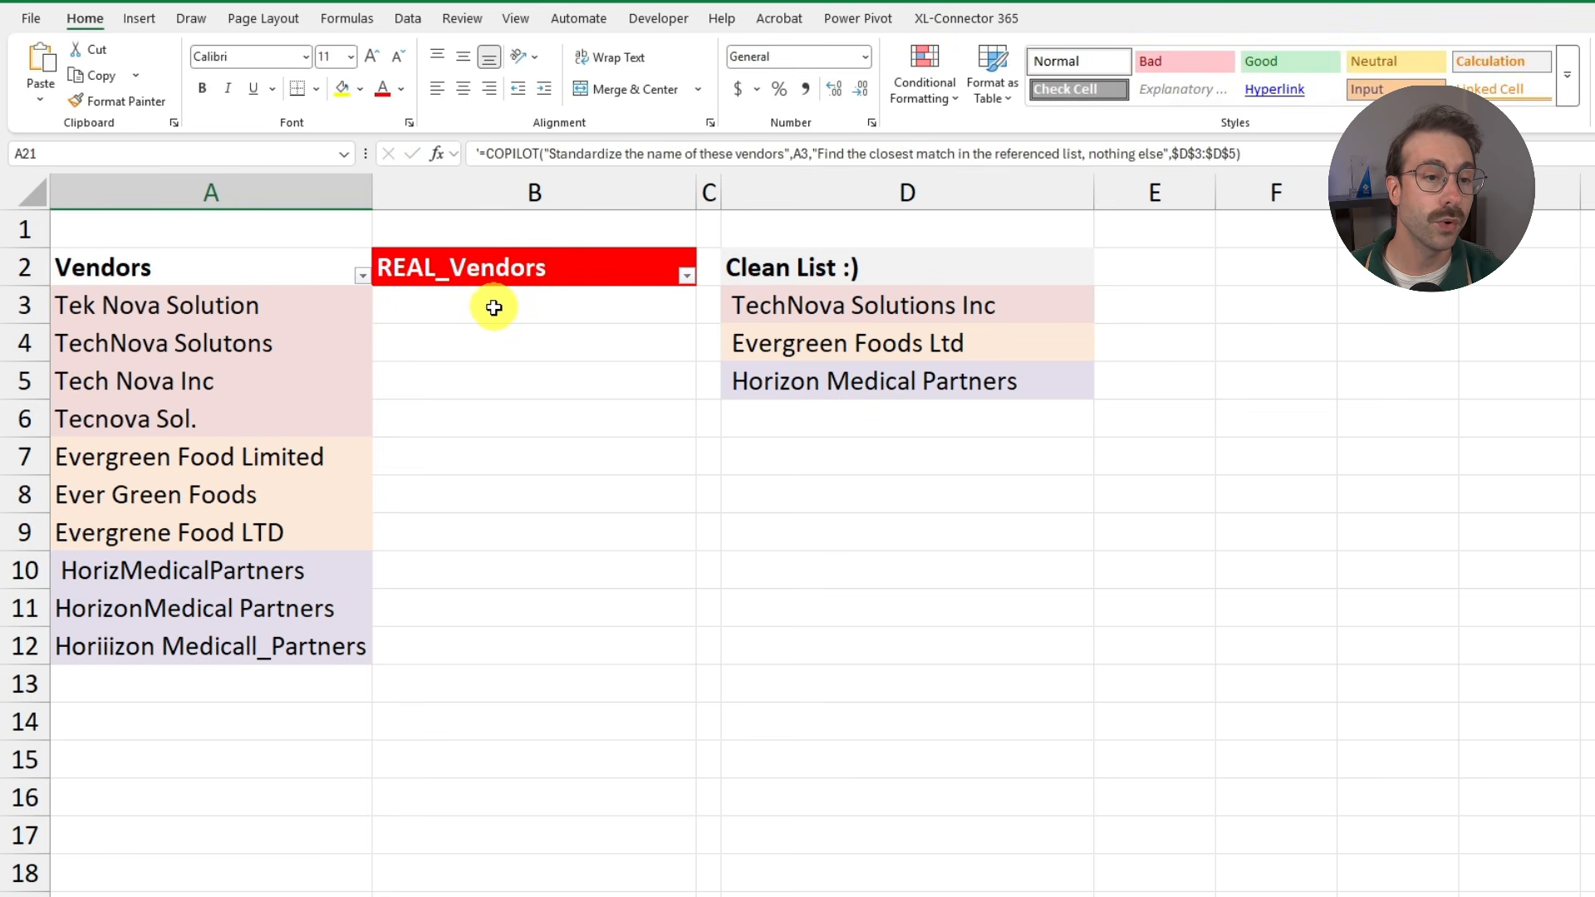
{"action": "left_click", "coordinate": [495, 307]}
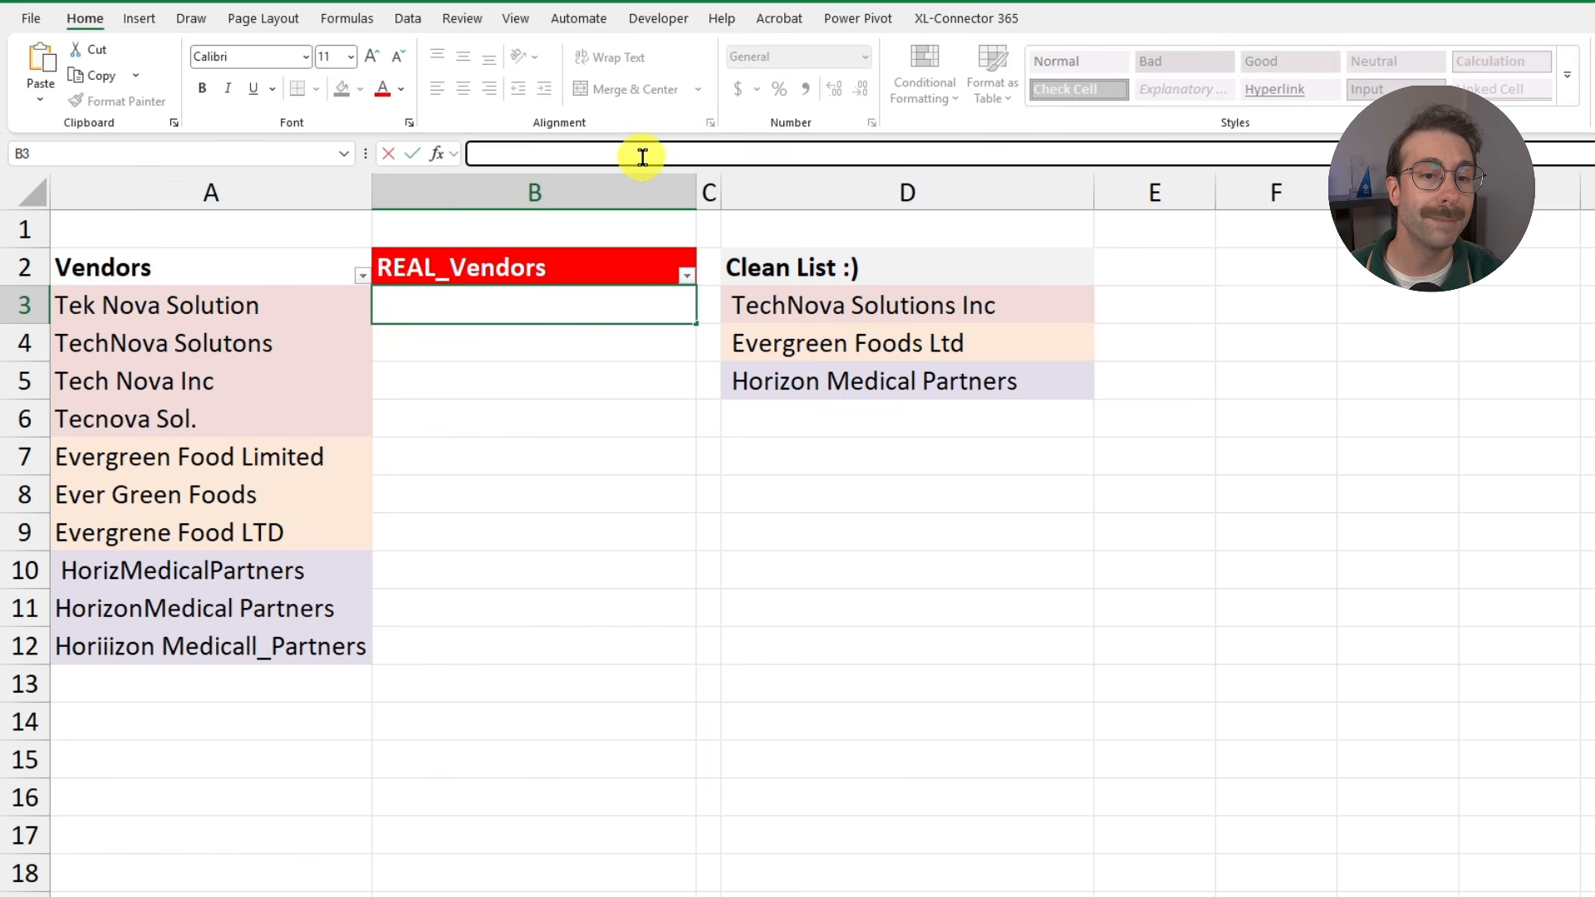
{"action": "type", "text": "=COPILOT(\"Standardize the name of these vendors\",A3,\"Find the closest match in the referenced list, nothing else\",$D$3:$D$5)"}
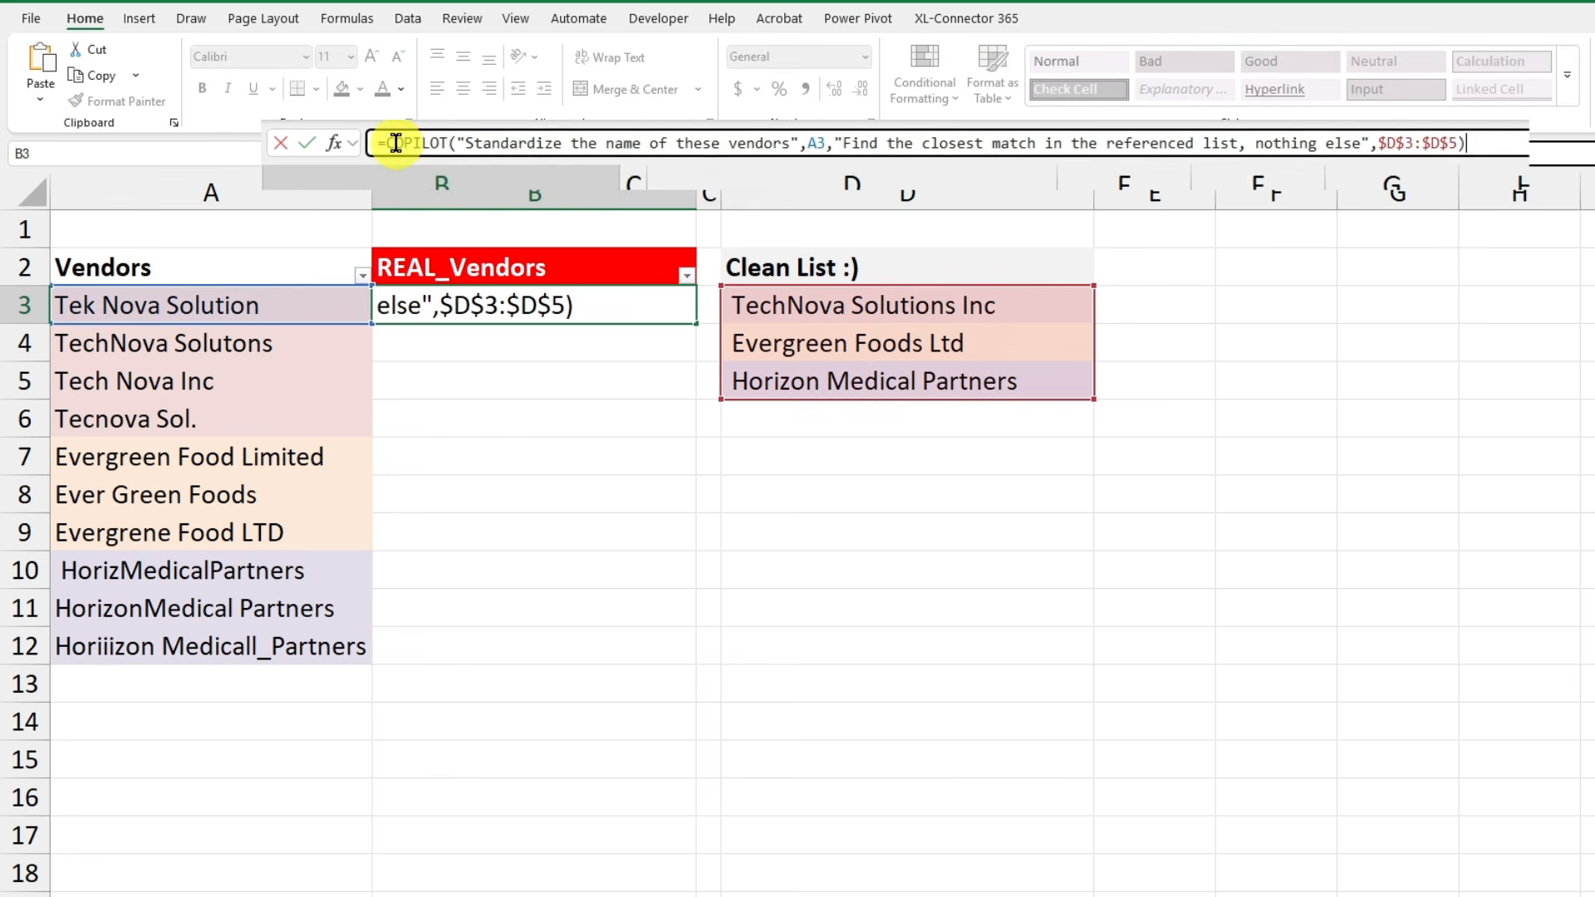
Review both prompts, the A3 reference and the $D$3:$D$5 range in B3's COPILOT formula and commit it
{"action": "left_click_drag", "start_coordinate": [358, 123], "coordinate": [681, 123]}
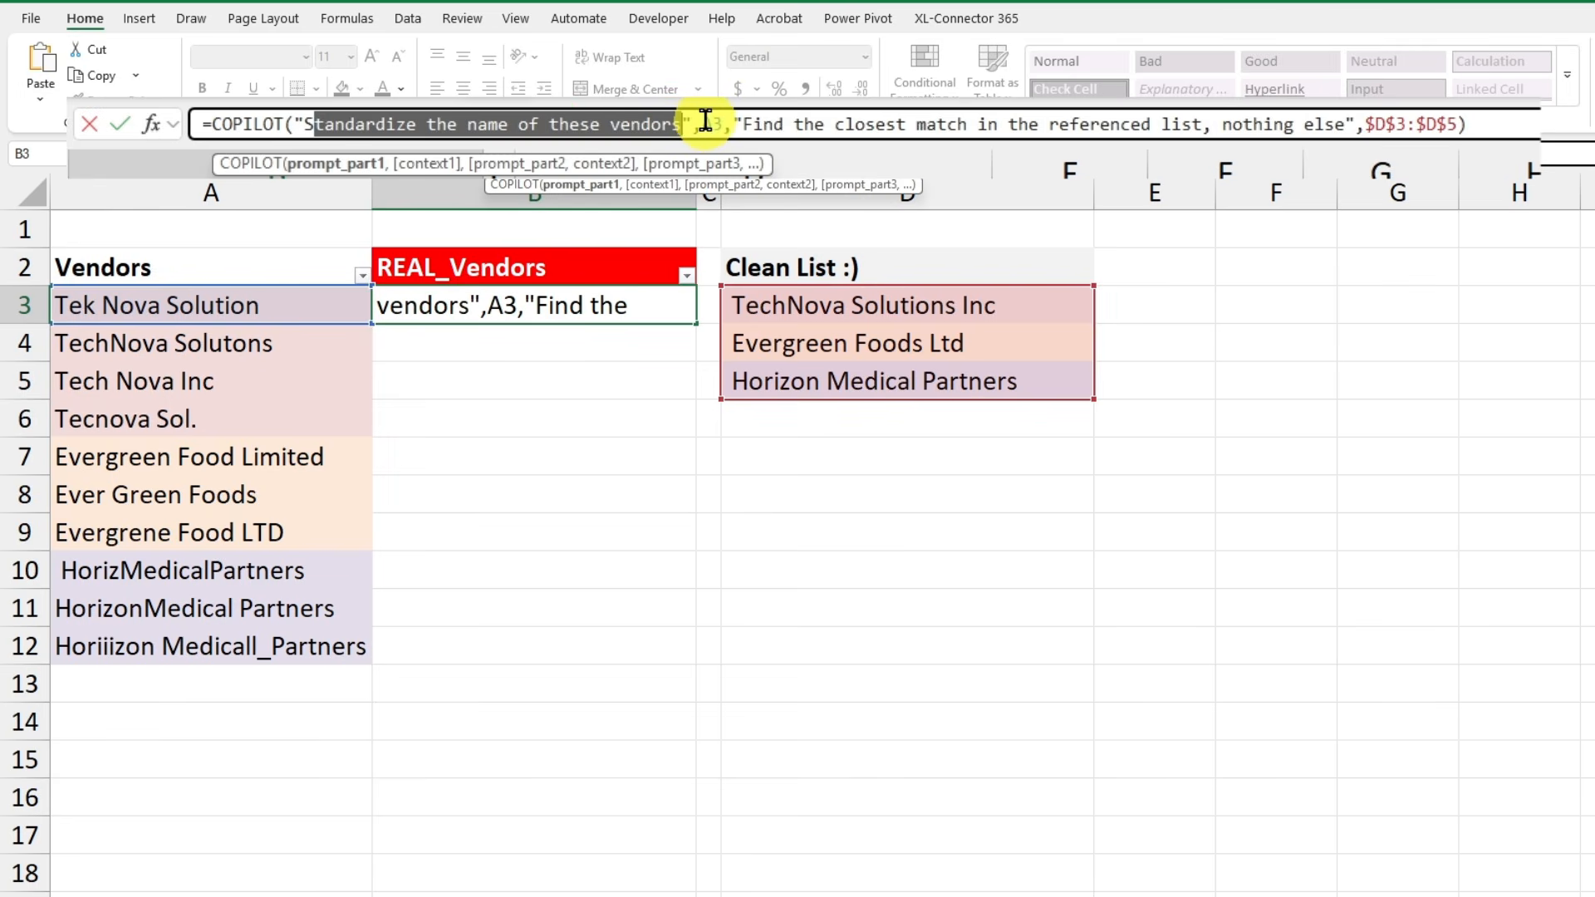
{"action": "double_click", "coordinate": [713, 123]}
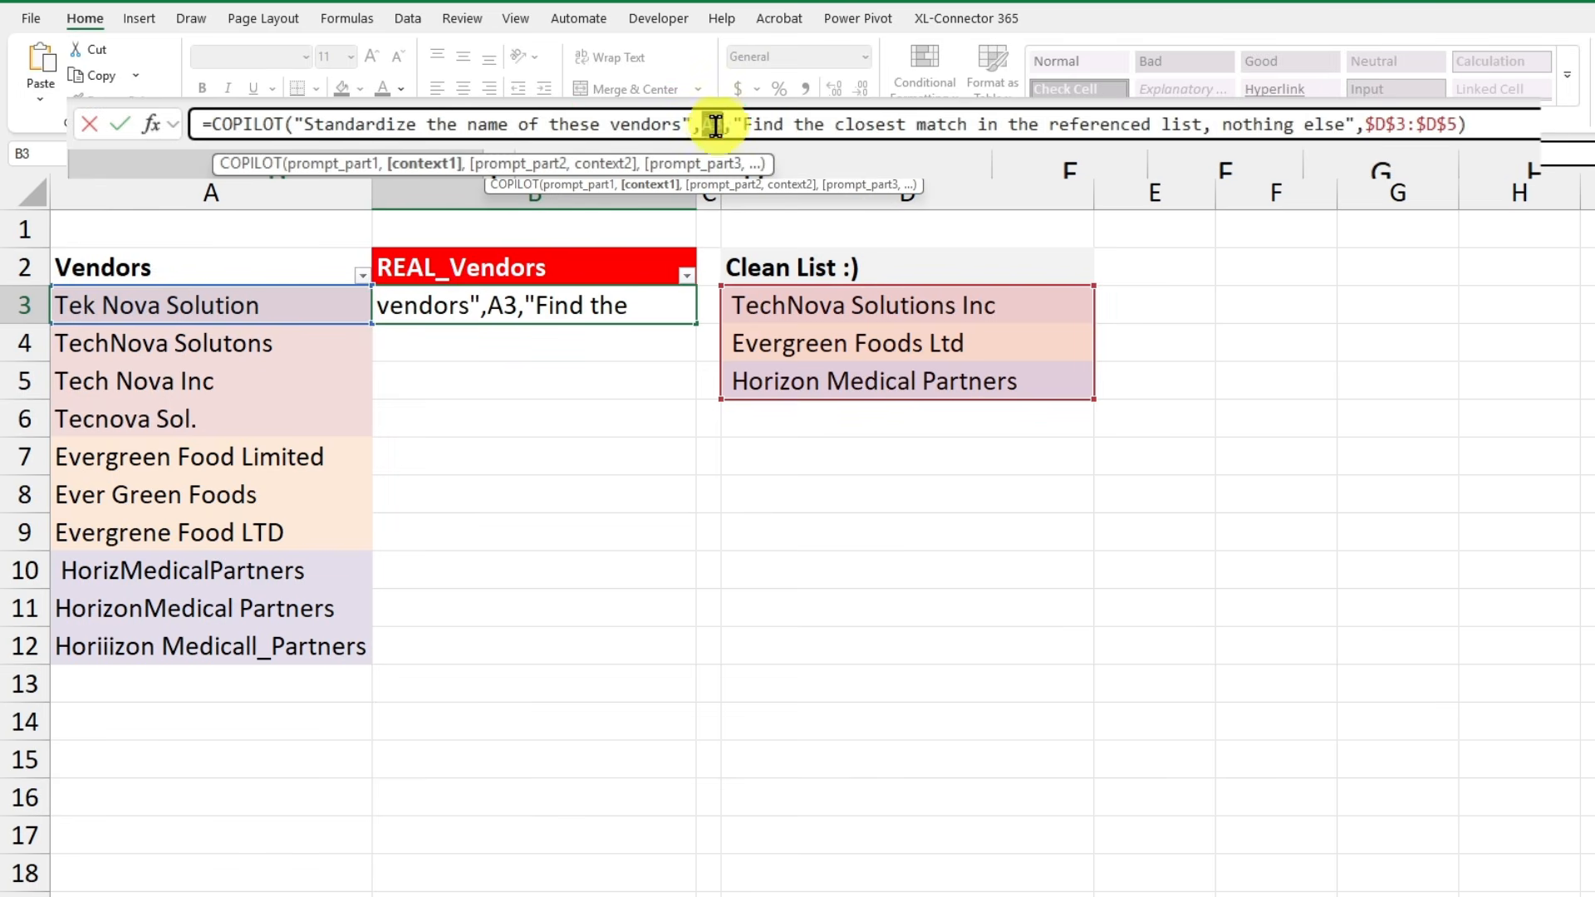
{"action": "left_click", "coordinate": [241, 309]}
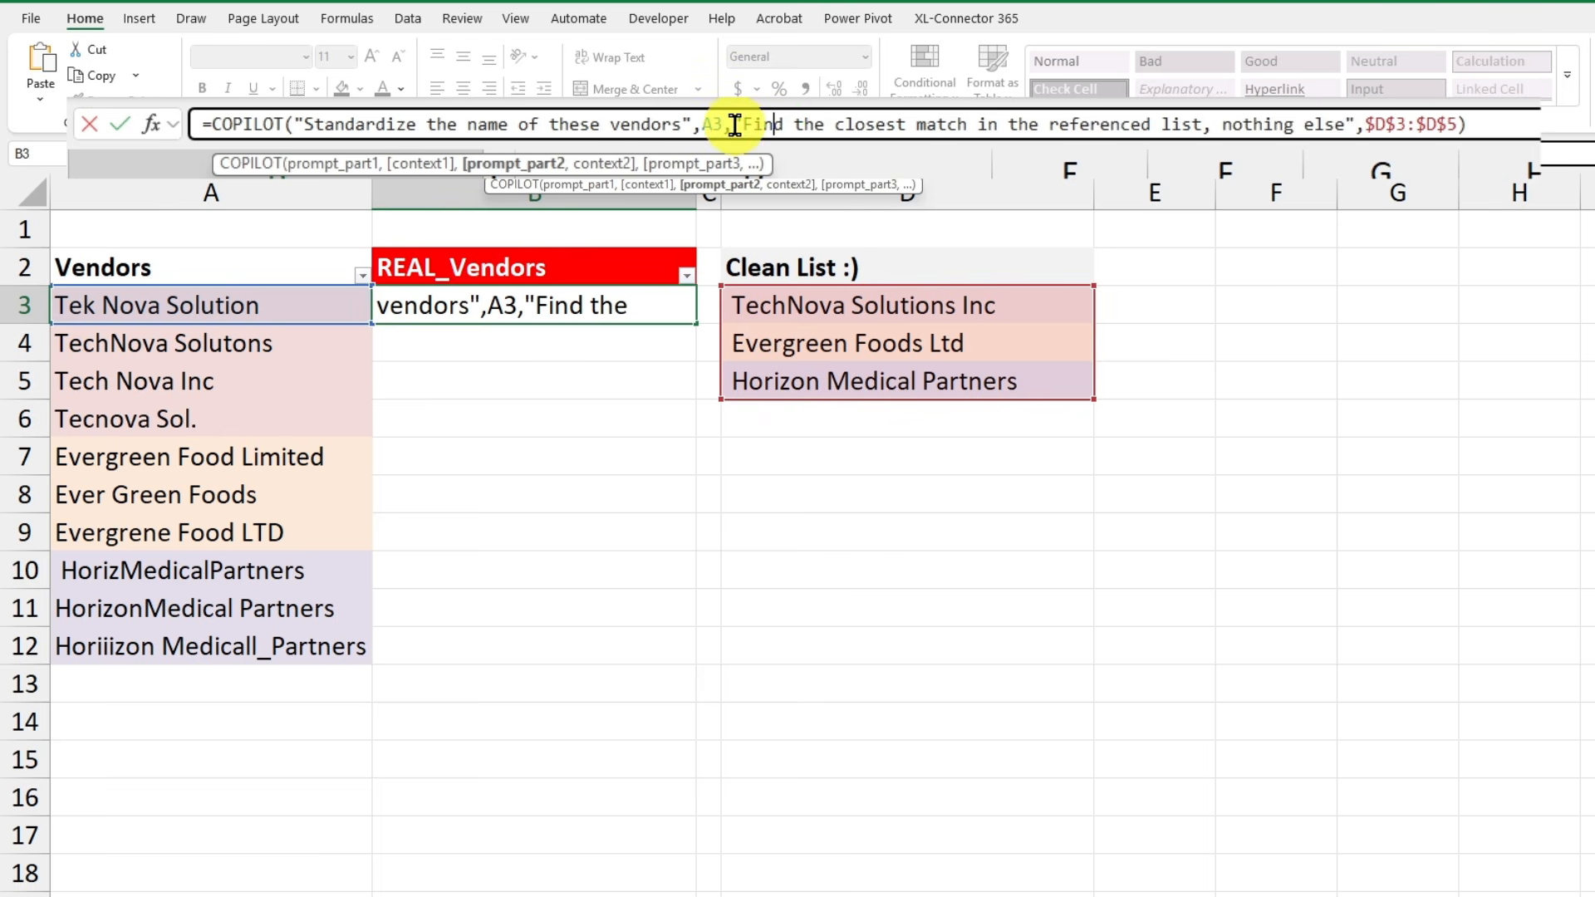
{"action": "left_click_drag", "start_coordinate": [731, 124], "coordinate": [1462, 123]}
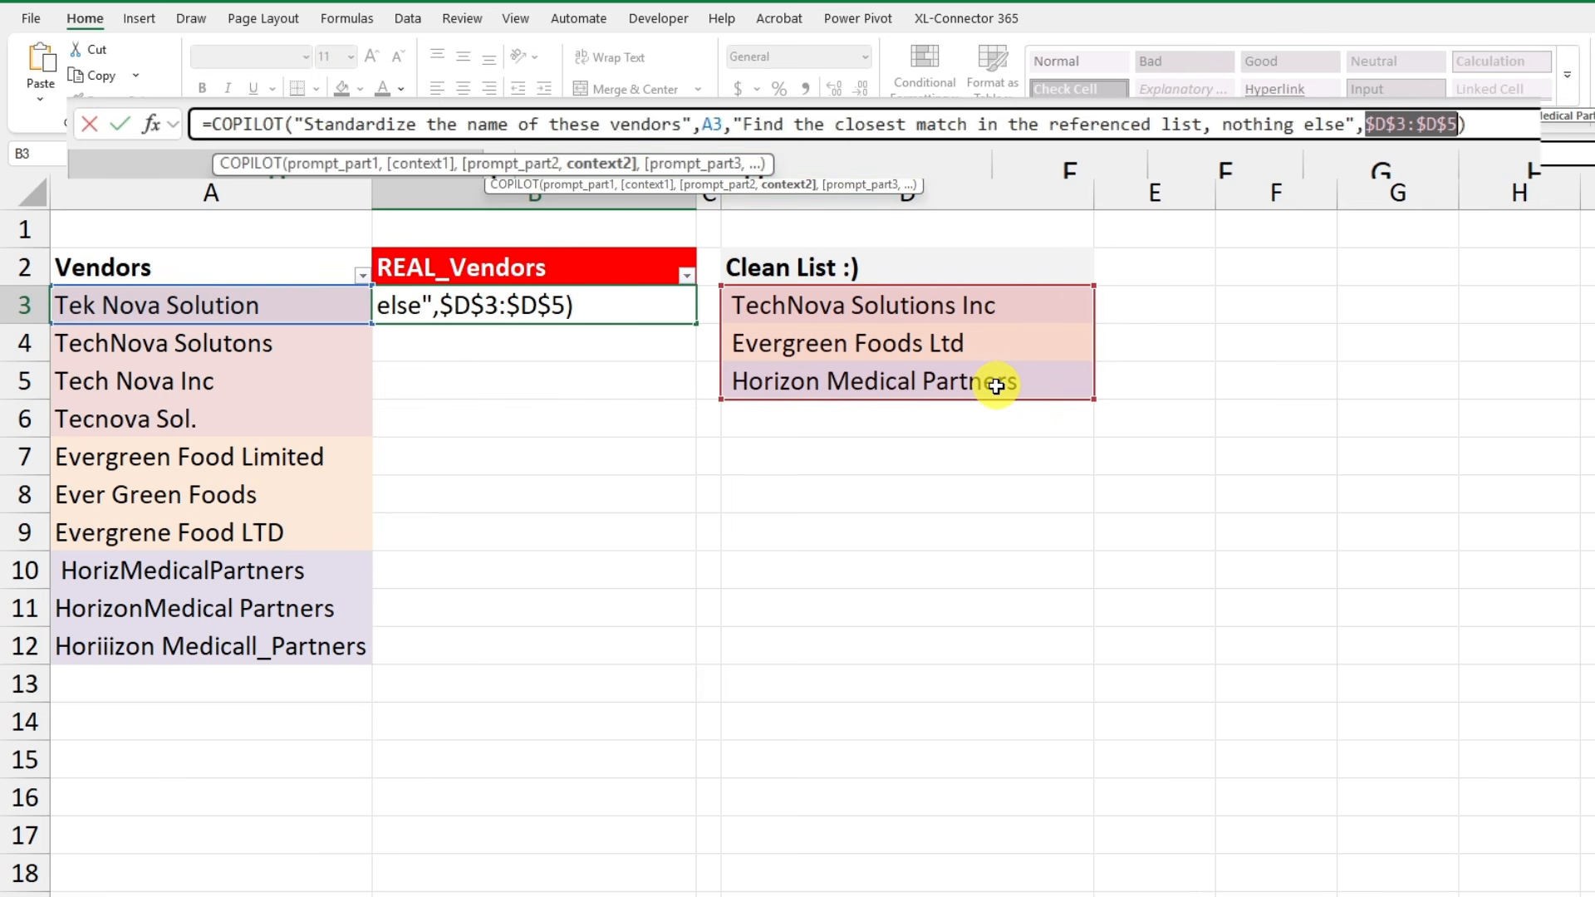
{"action": "left_click", "coordinate": [1483, 123]}
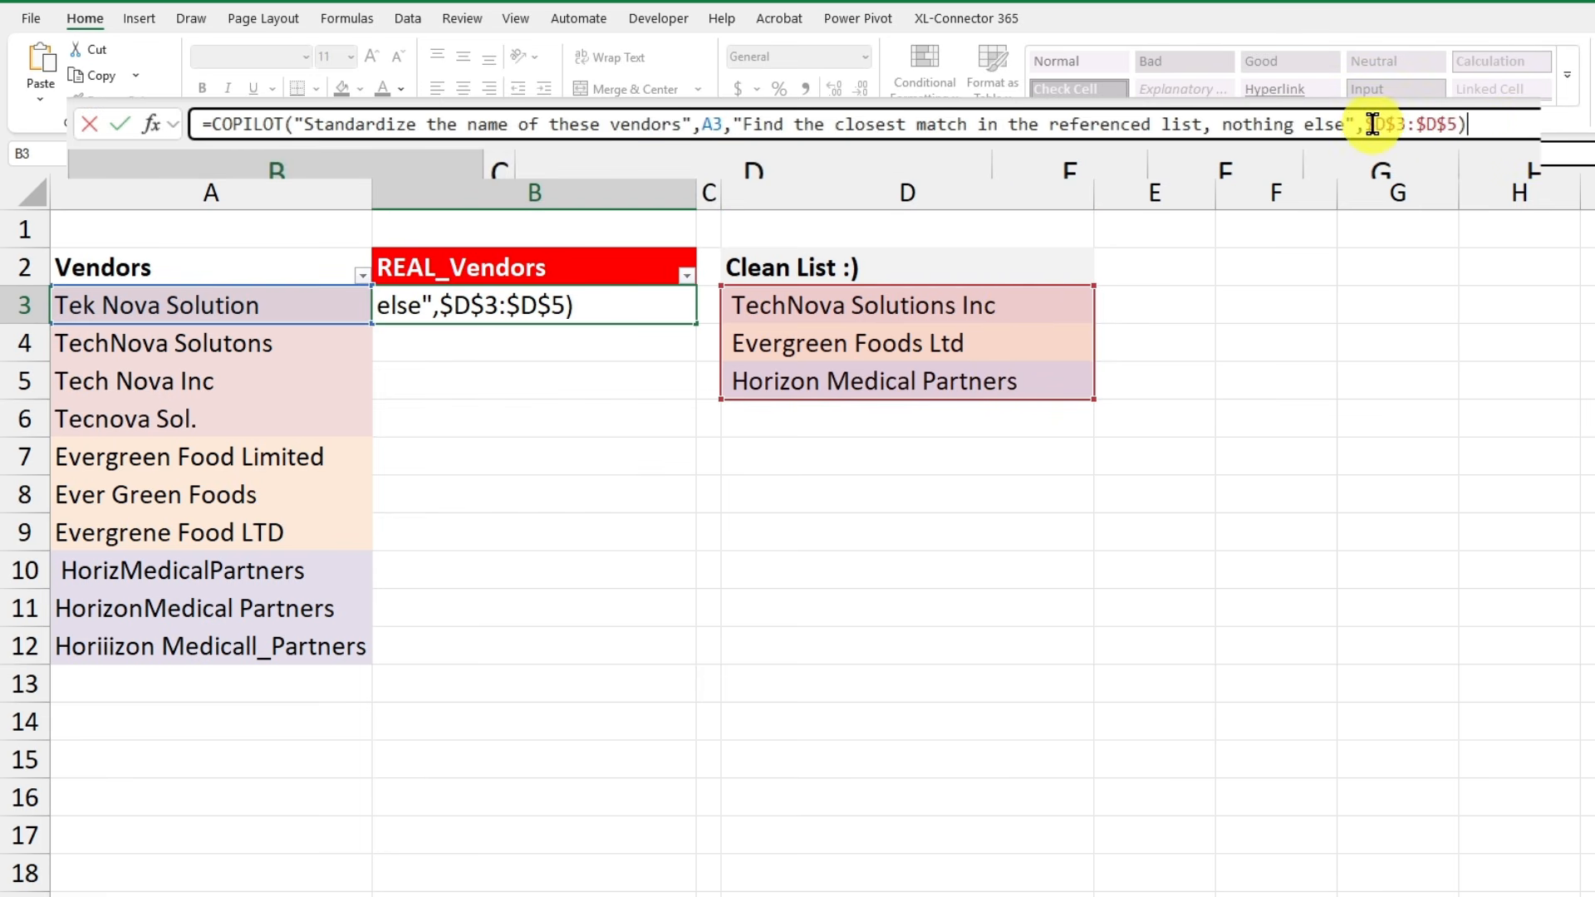
{"action": "left_click_drag", "start_coordinate": [1372, 124], "coordinate": [1414, 127]}
{"action": "left_click", "coordinate": [1426, 125]}
{"action": "left_click", "coordinate": [1484, 124]}
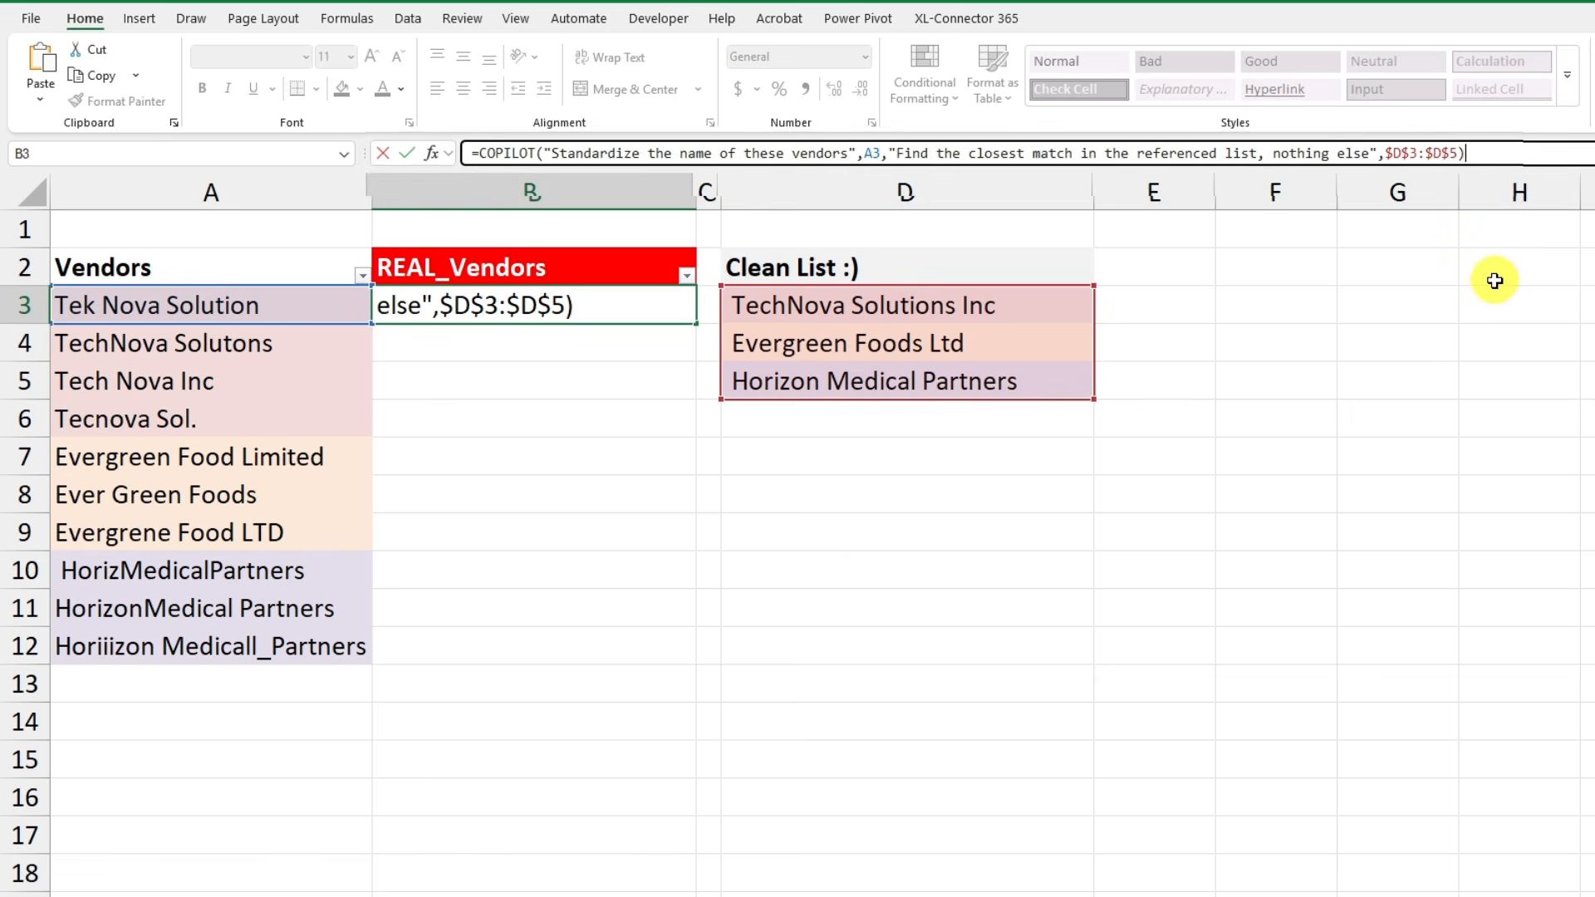
{"action": "key", "text": "Return"}
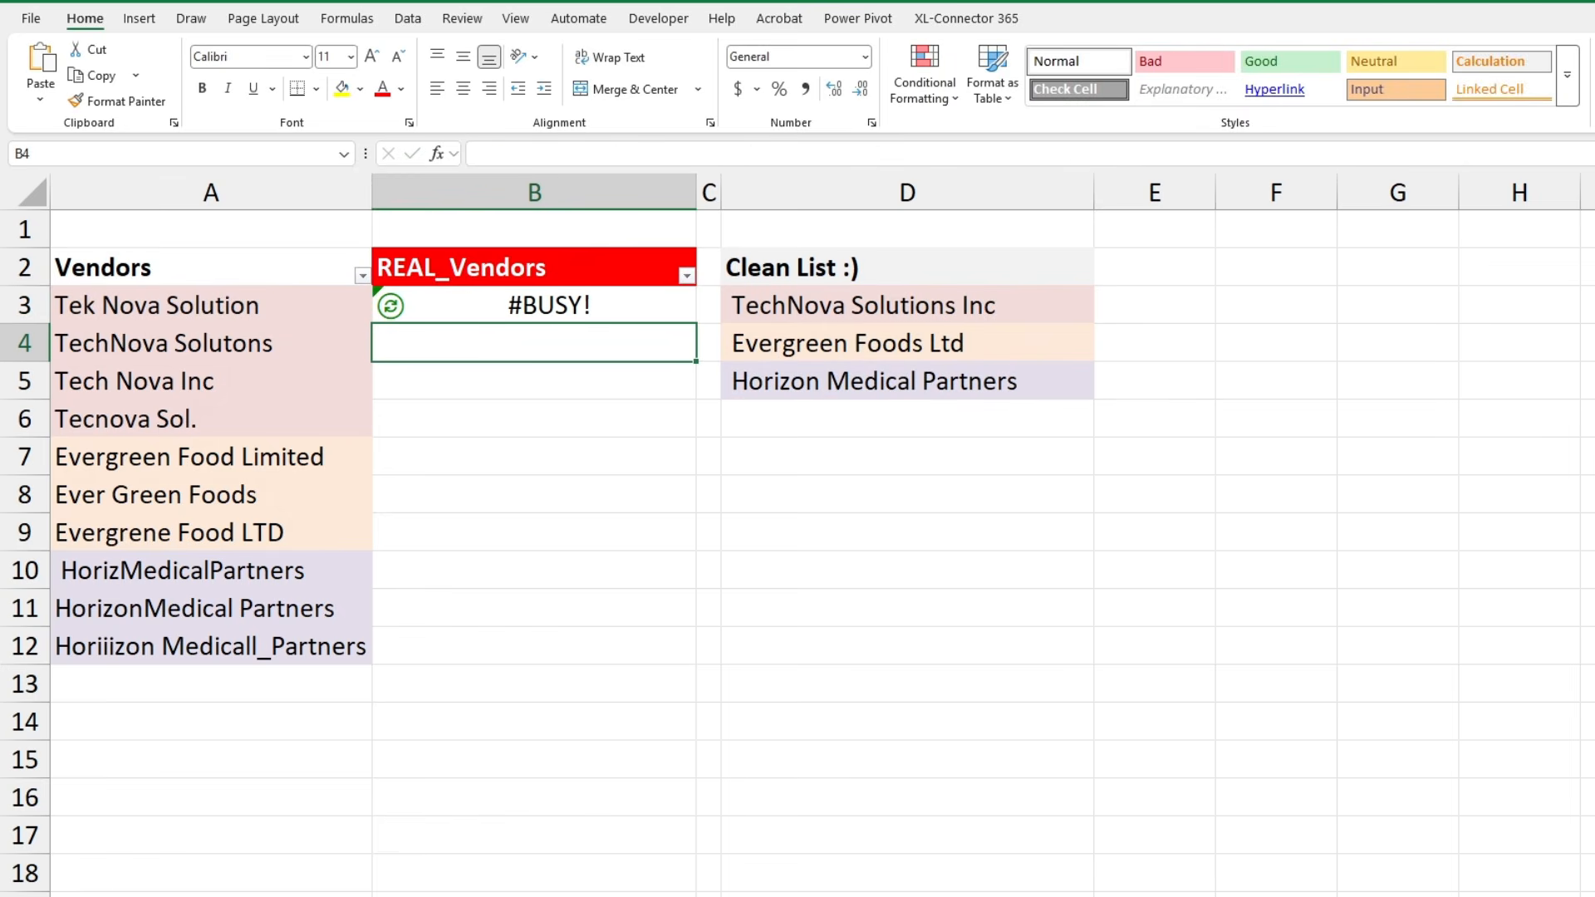
Compare the B3 result with the Clean List and fill the formula down the REAL_Vendors column to B12
{"action": "left_click", "coordinate": [495, 306]}
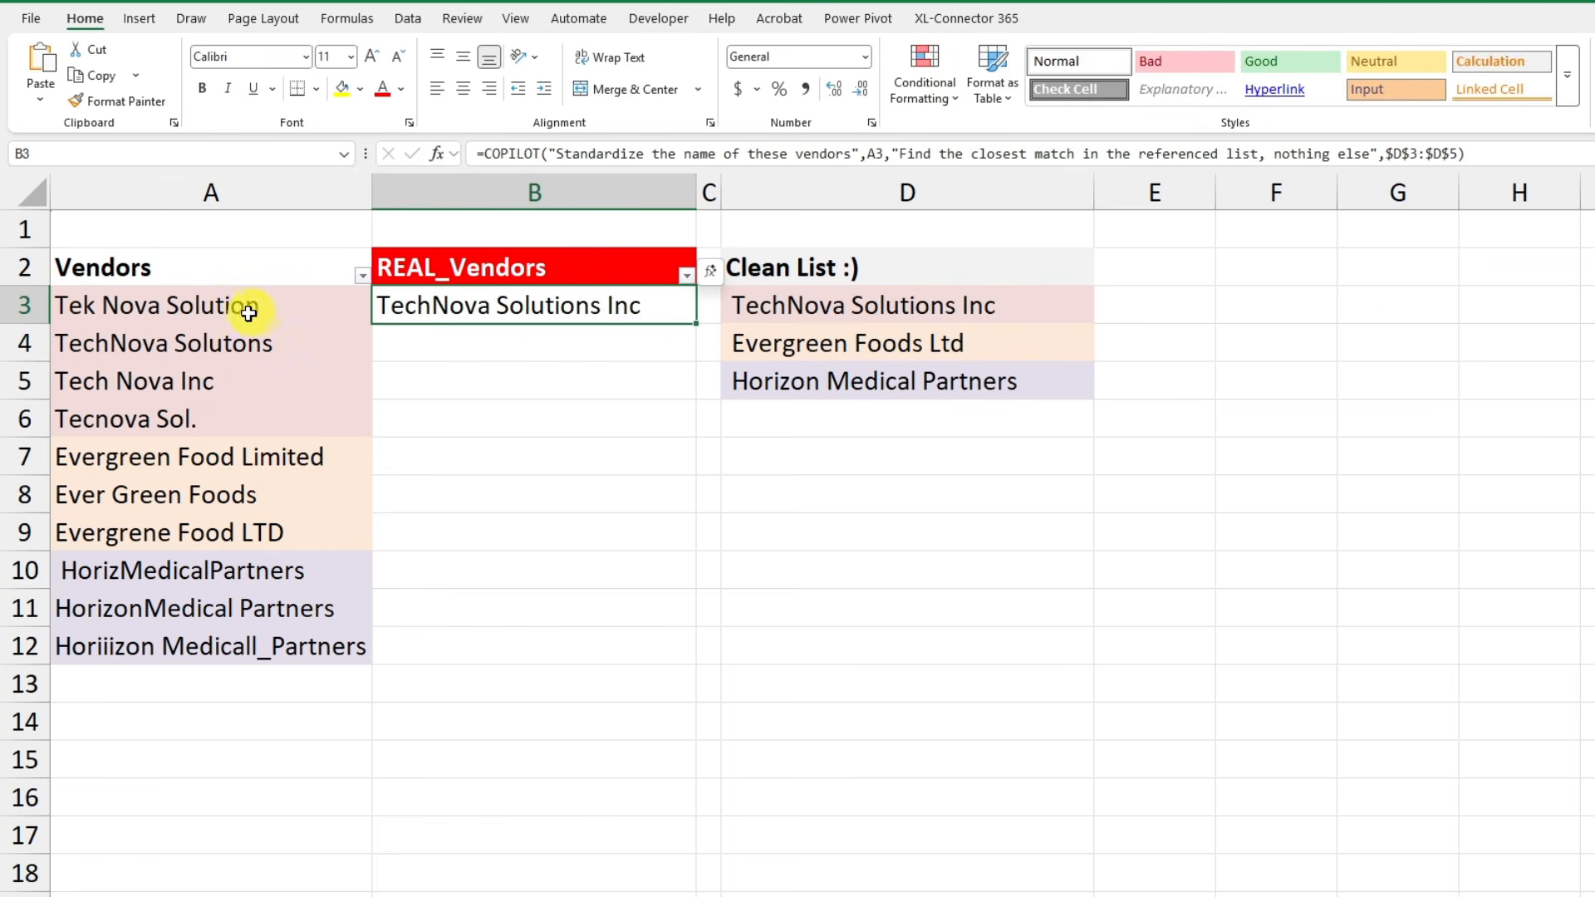
{"action": "left_click", "coordinate": [928, 306]}
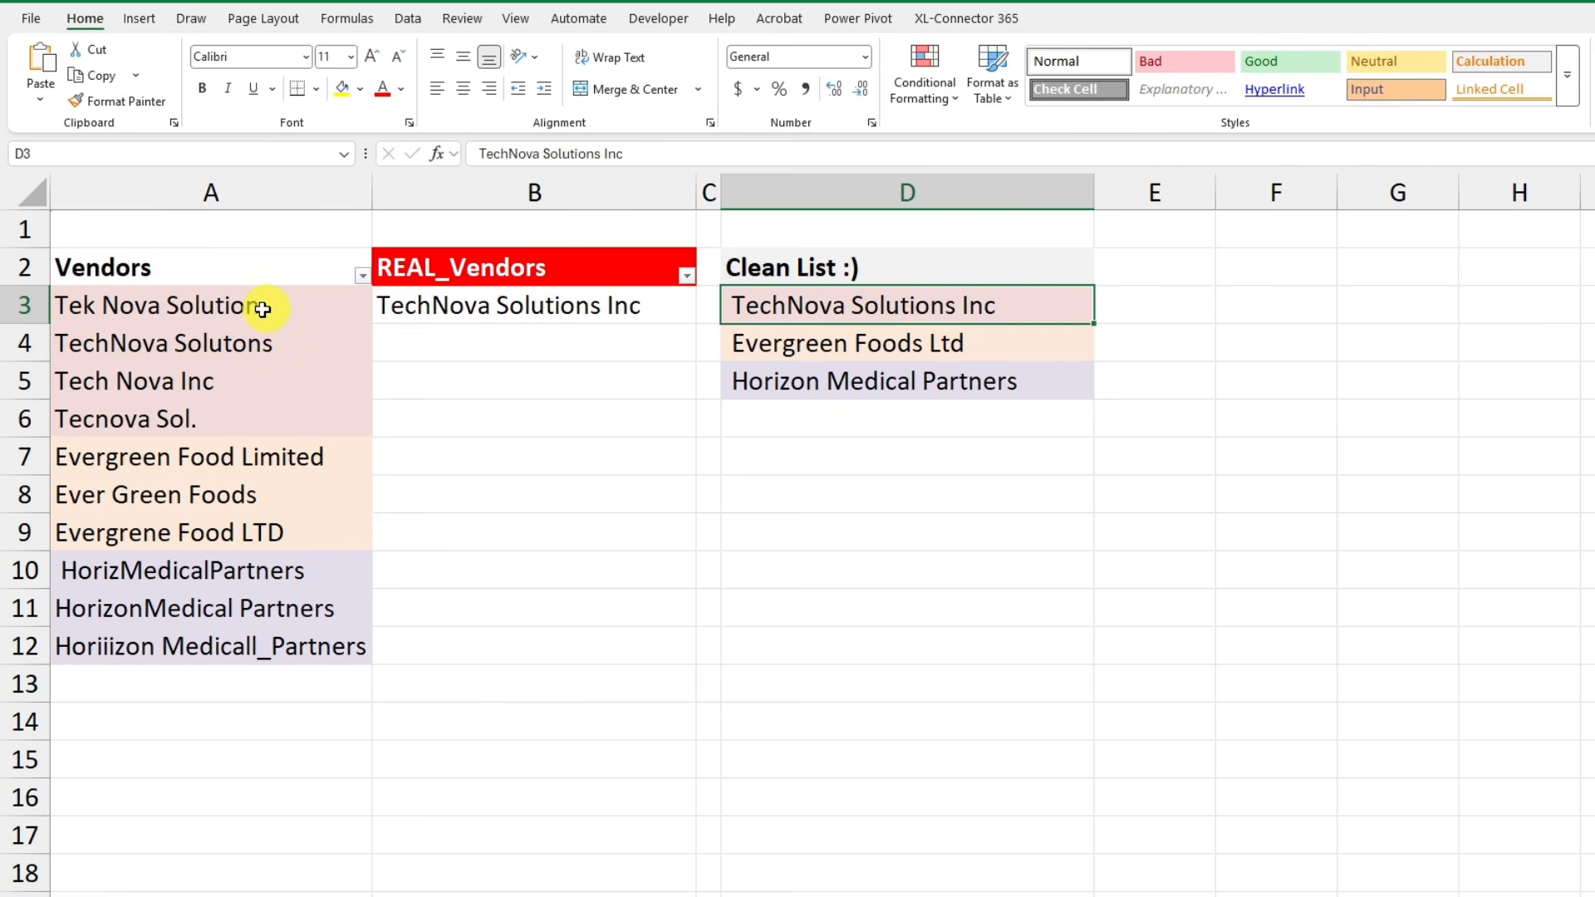
{"action": "left_click_drag", "start_coordinate": [263, 309], "coordinate": [241, 389]}
{"action": "left_click", "coordinate": [548, 316]}
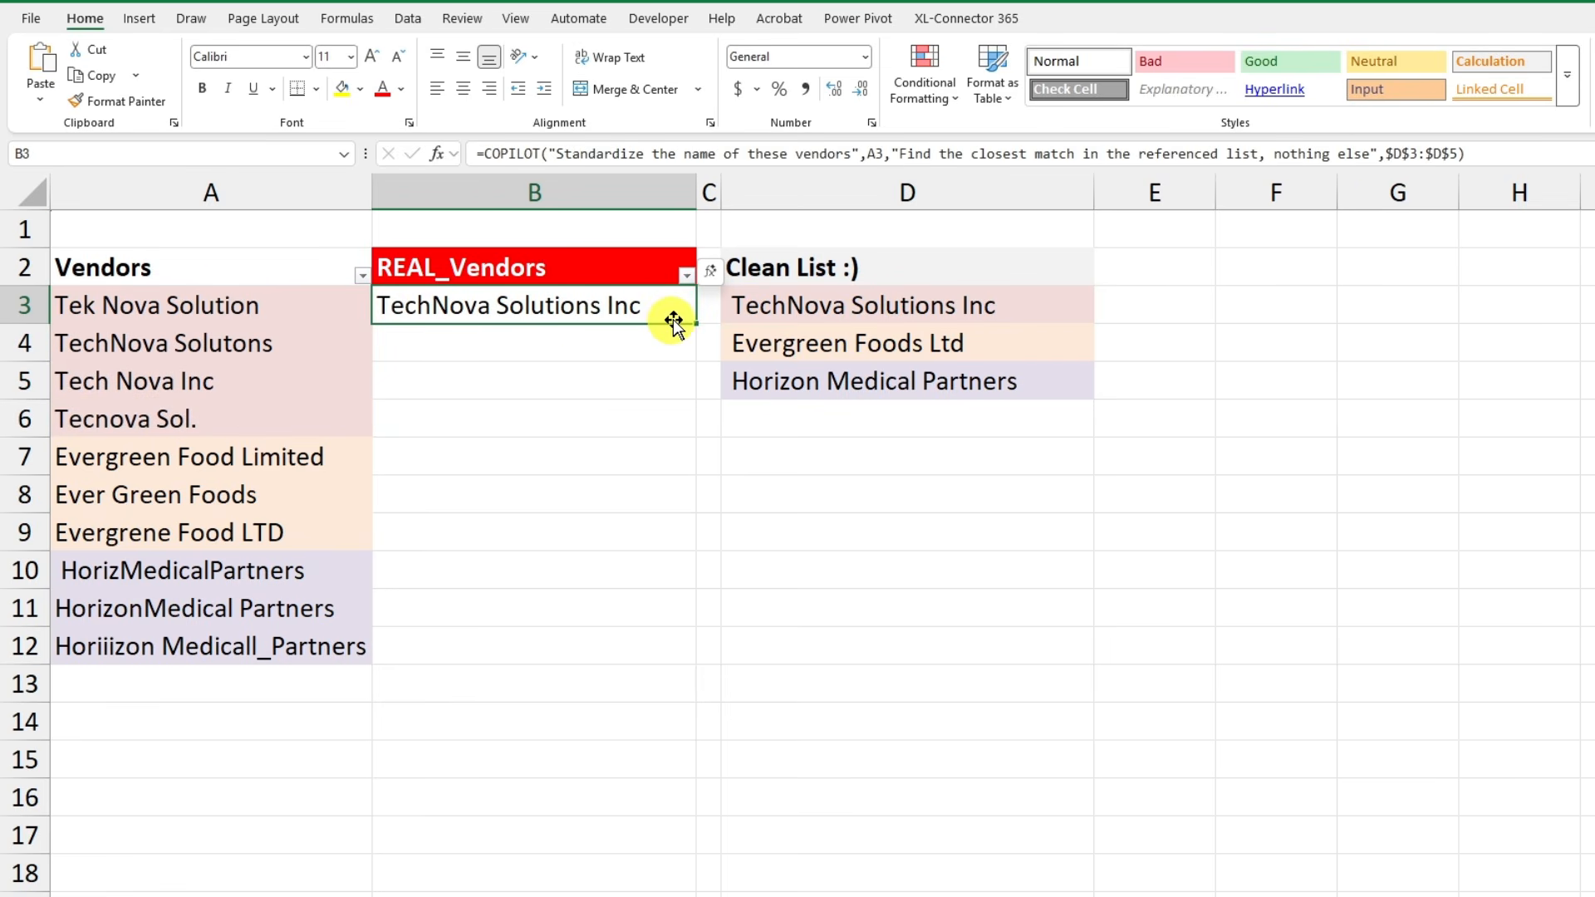
{"action": "left_click_drag", "start_coordinate": [696, 321], "coordinate": [699, 663]}
Enter =copilot("Can you write a quick text with lots of heart so people like this video") in cell F8 and read the generated text
{"action": "left_click", "coordinate": [1276, 492]}
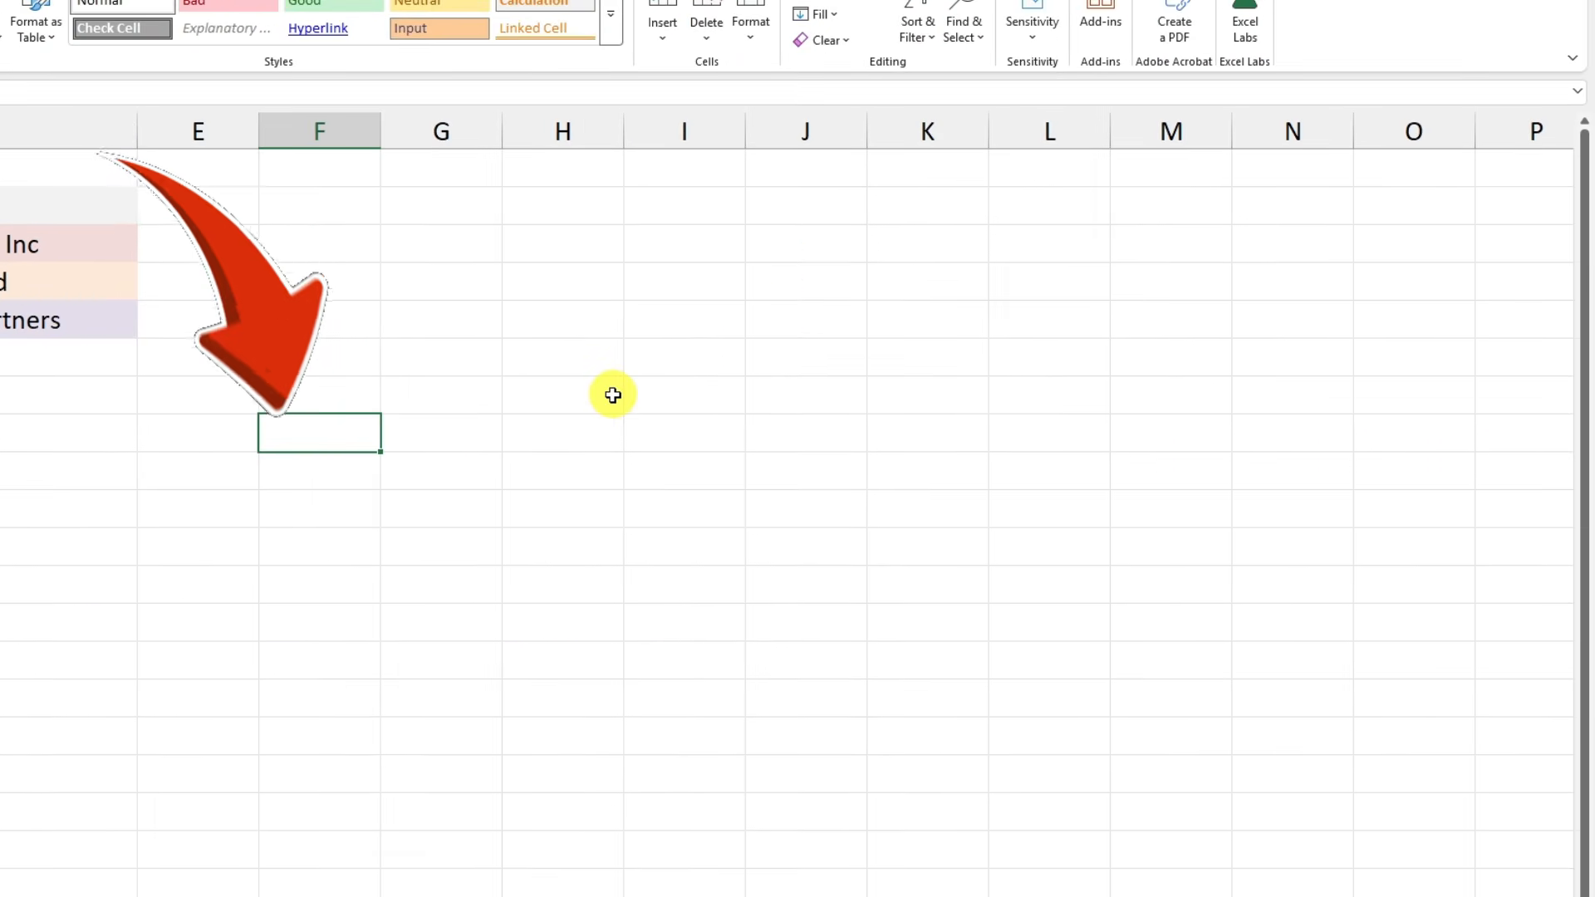
{"action": "type", "text": "=copilot(\"Can you write a quick text with lots of heart so people like this video\")"}
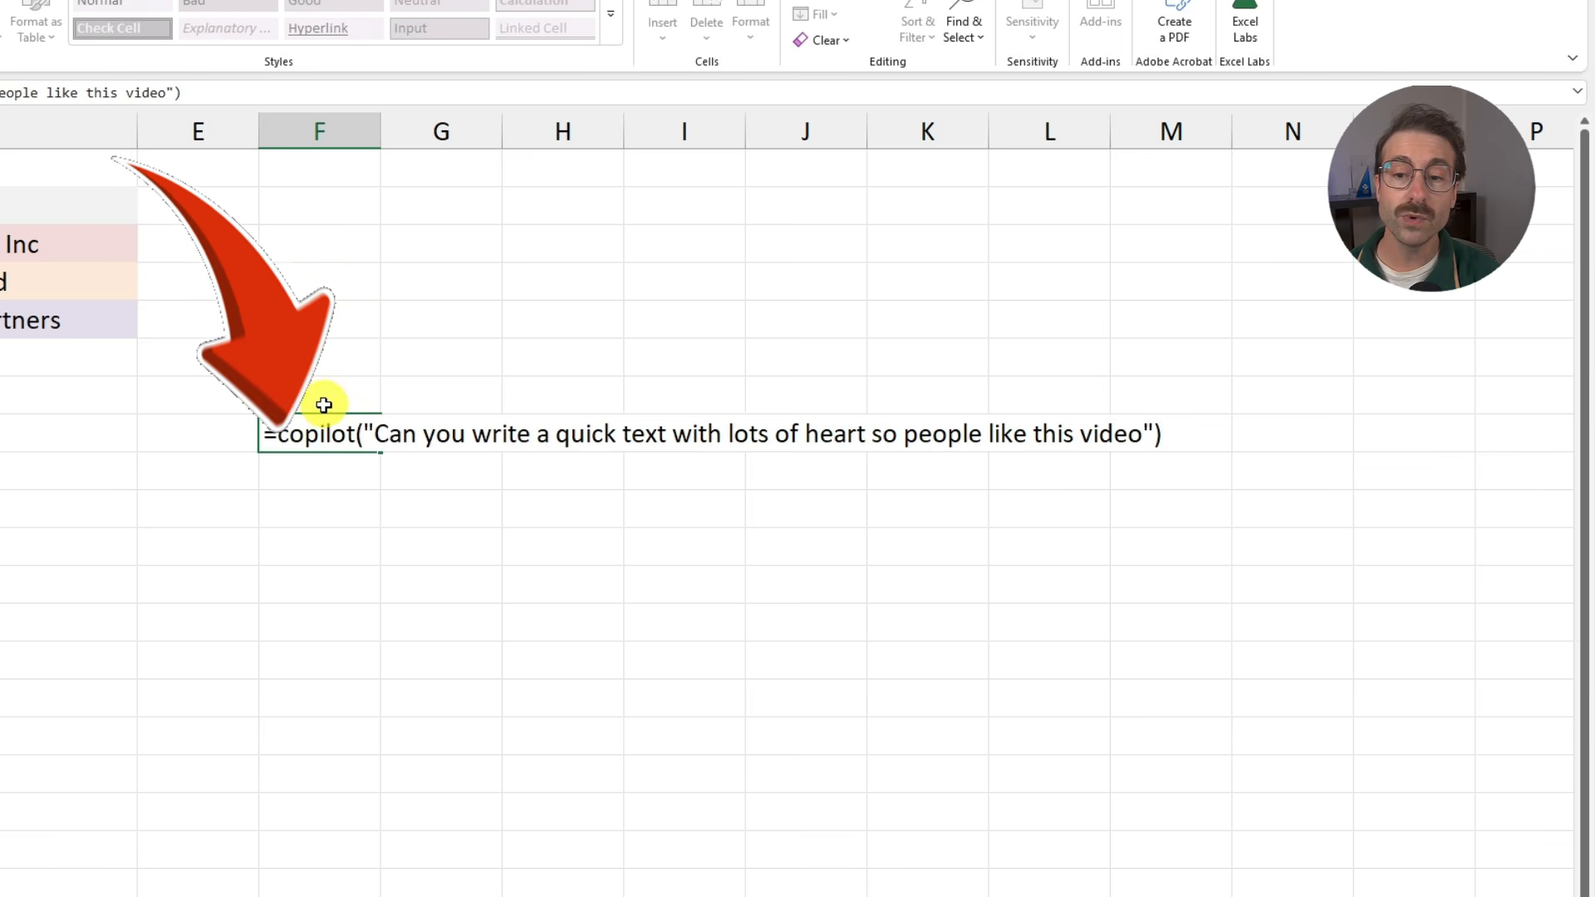
{"action": "key", "text": "Return"}
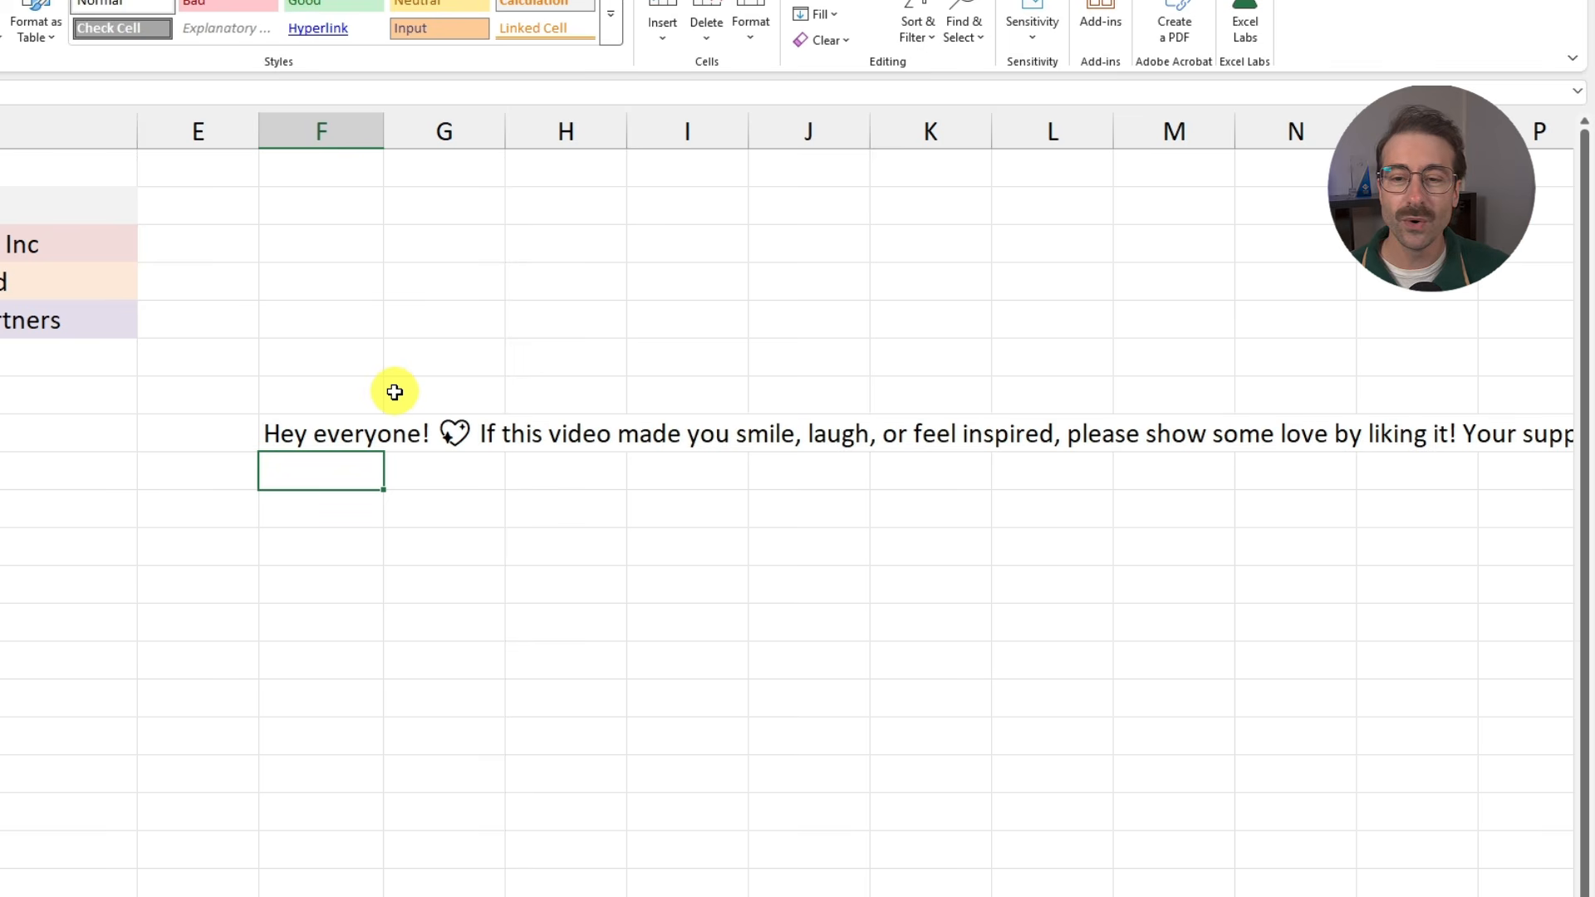
{"action": "scroll", "coordinate": [788, 490], "scroll_direction": "right", "scroll_amount": 1}
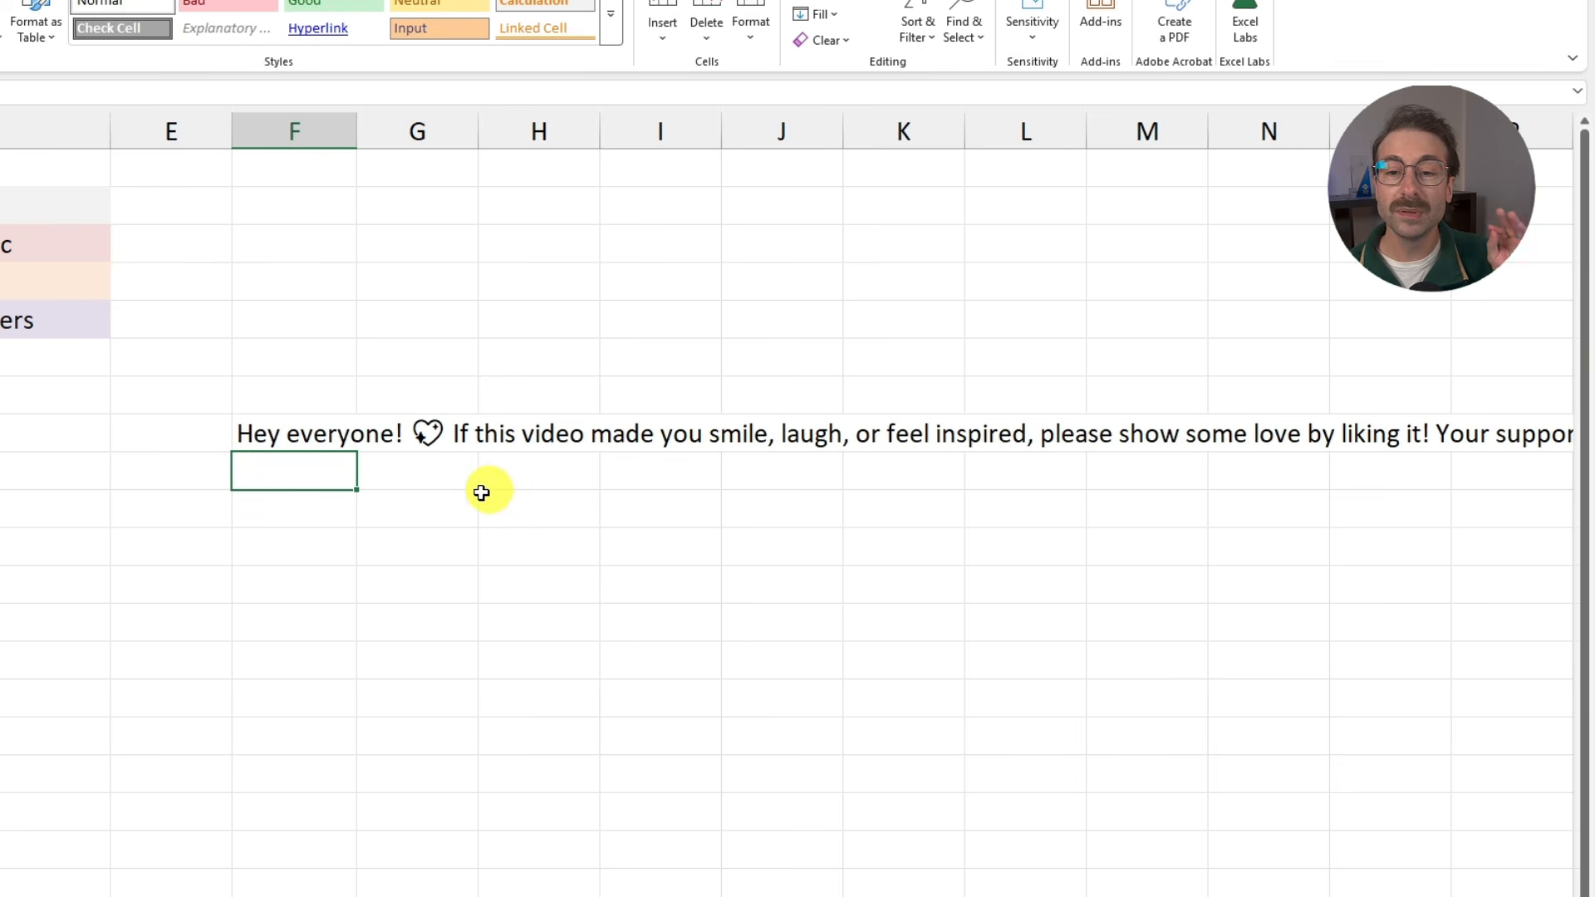
{"action": "left_click", "coordinate": [313, 438]}
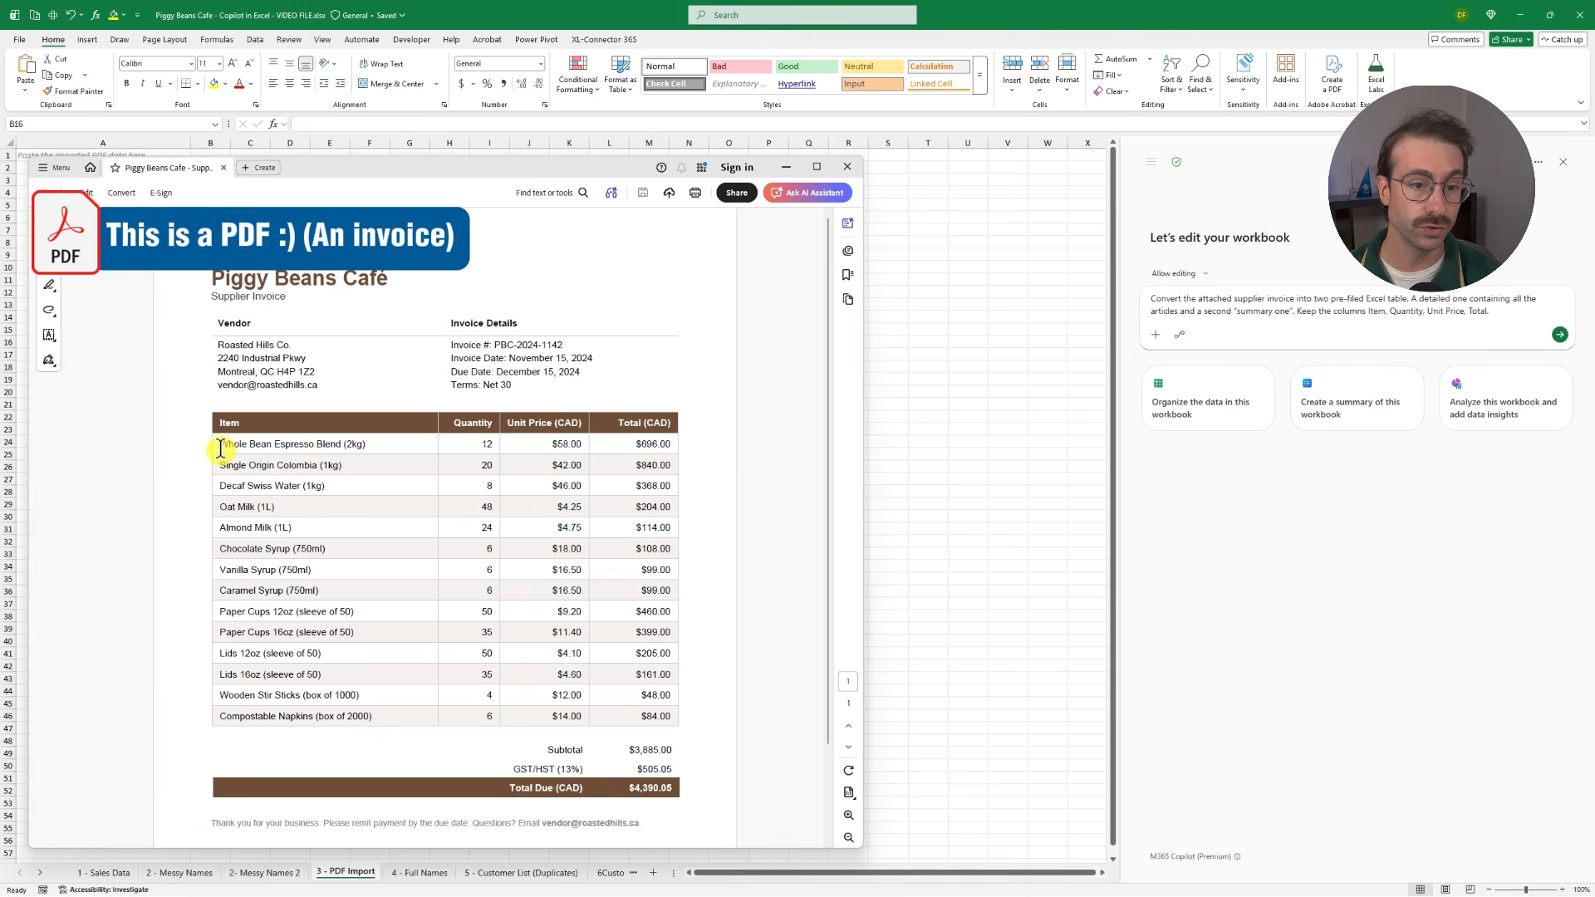
Try copying the line items from the PDF supplier invoice into the 3 - PDF Import sheet at C11, and undo the paste
{"action": "left_click_drag", "start_coordinate": [220, 449], "coordinate": [675, 710]}
{"action": "key", "text": "ctrl+c"}
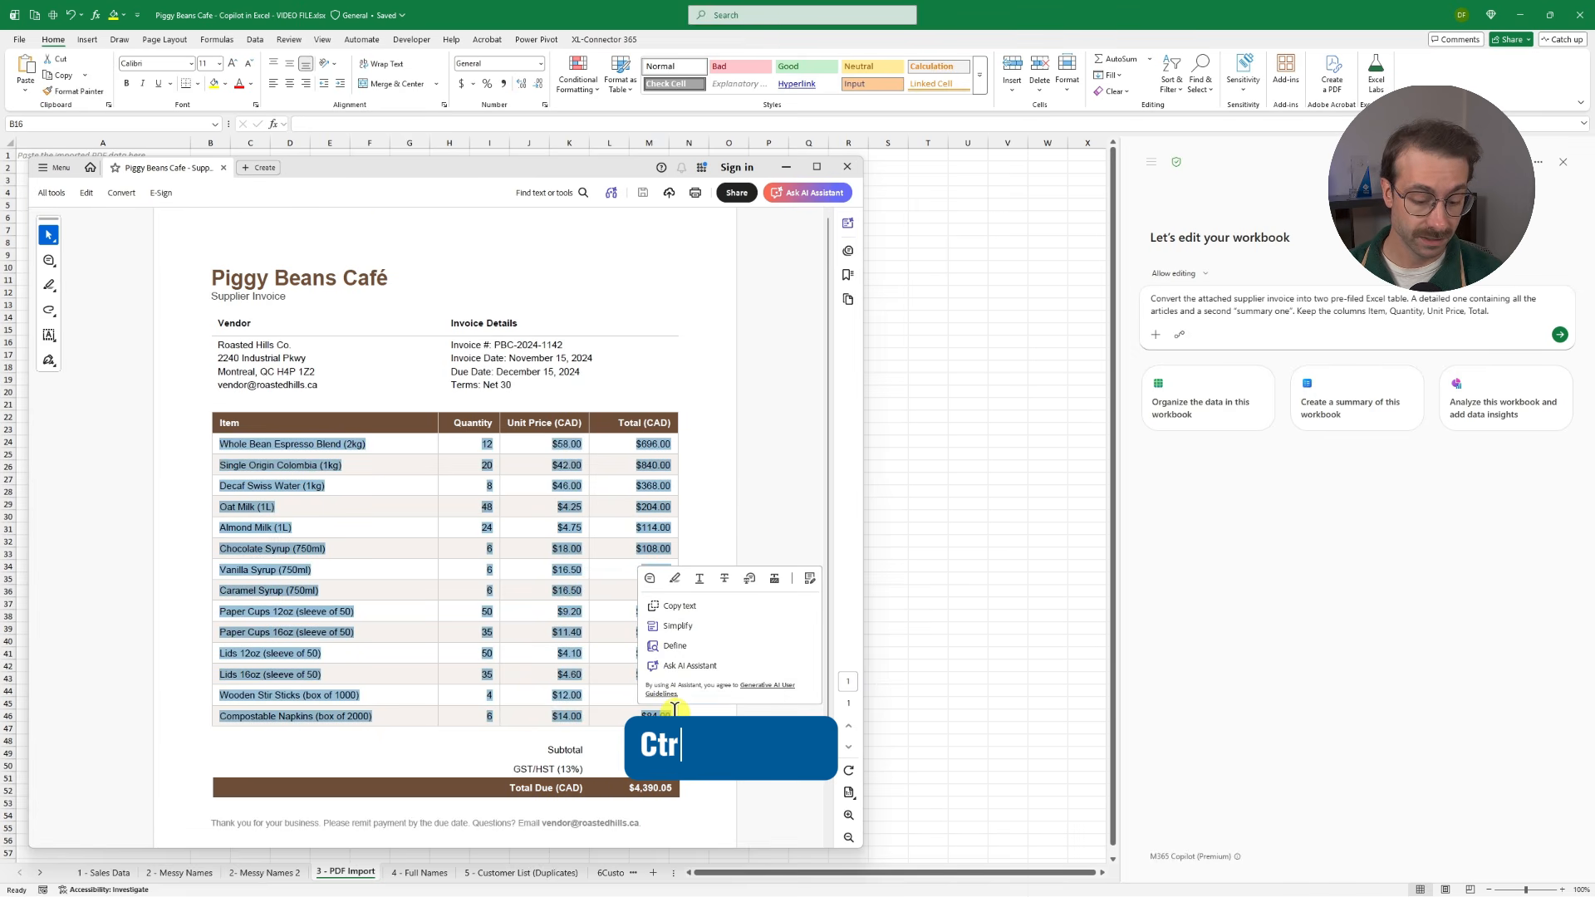
{"action": "key", "text": "alt+Tab"}
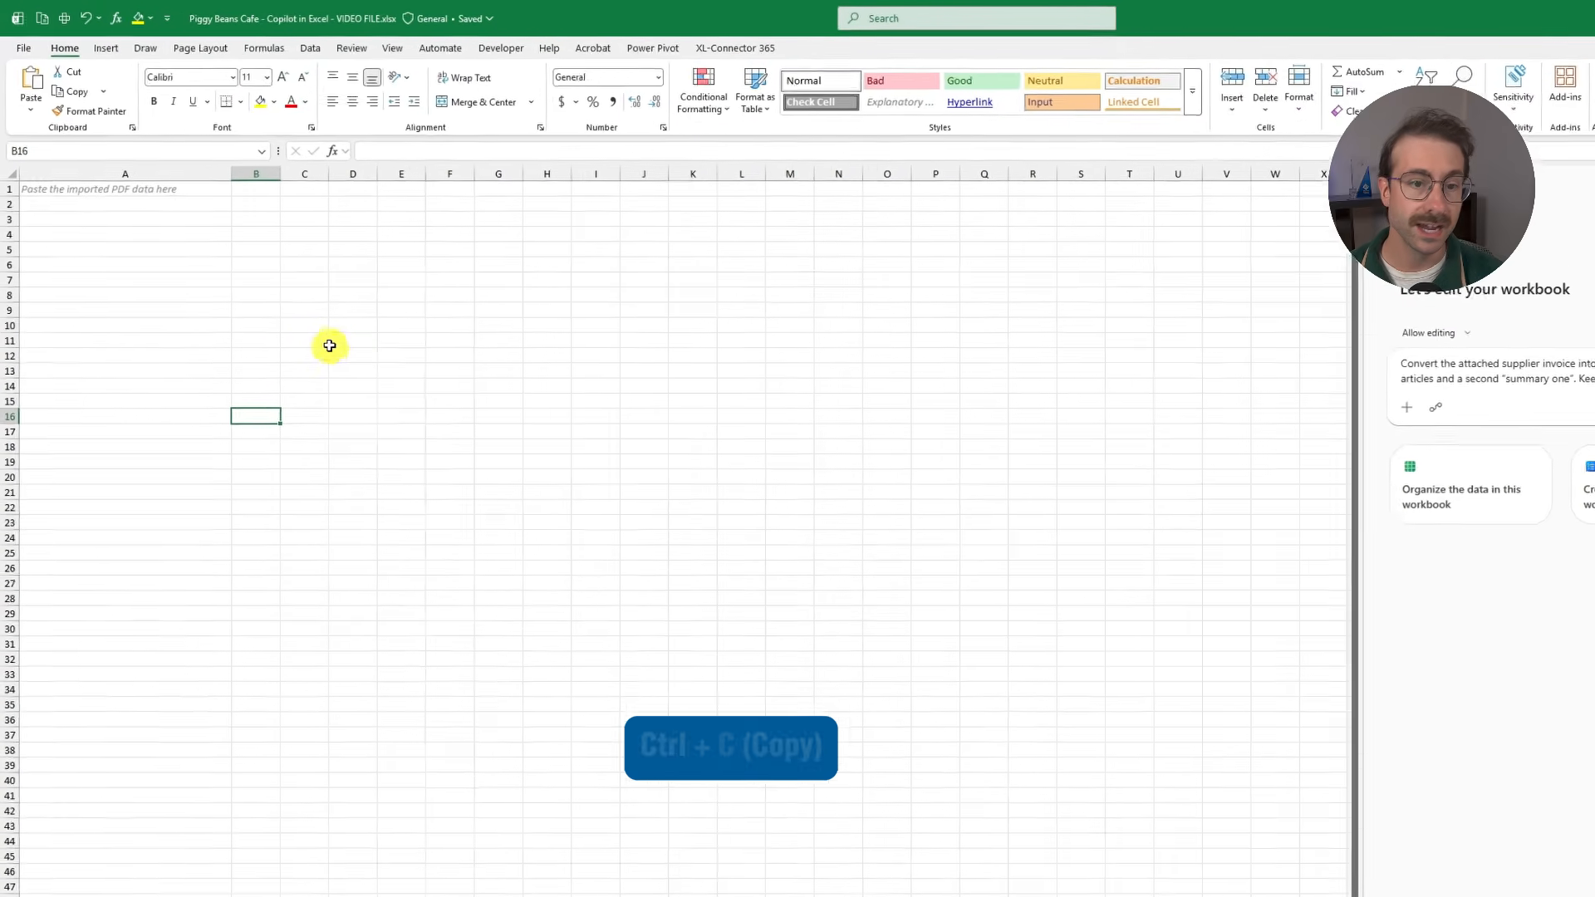
{"action": "left_click", "coordinate": [259, 281]}
{"action": "key", "text": "ctrl+v"}
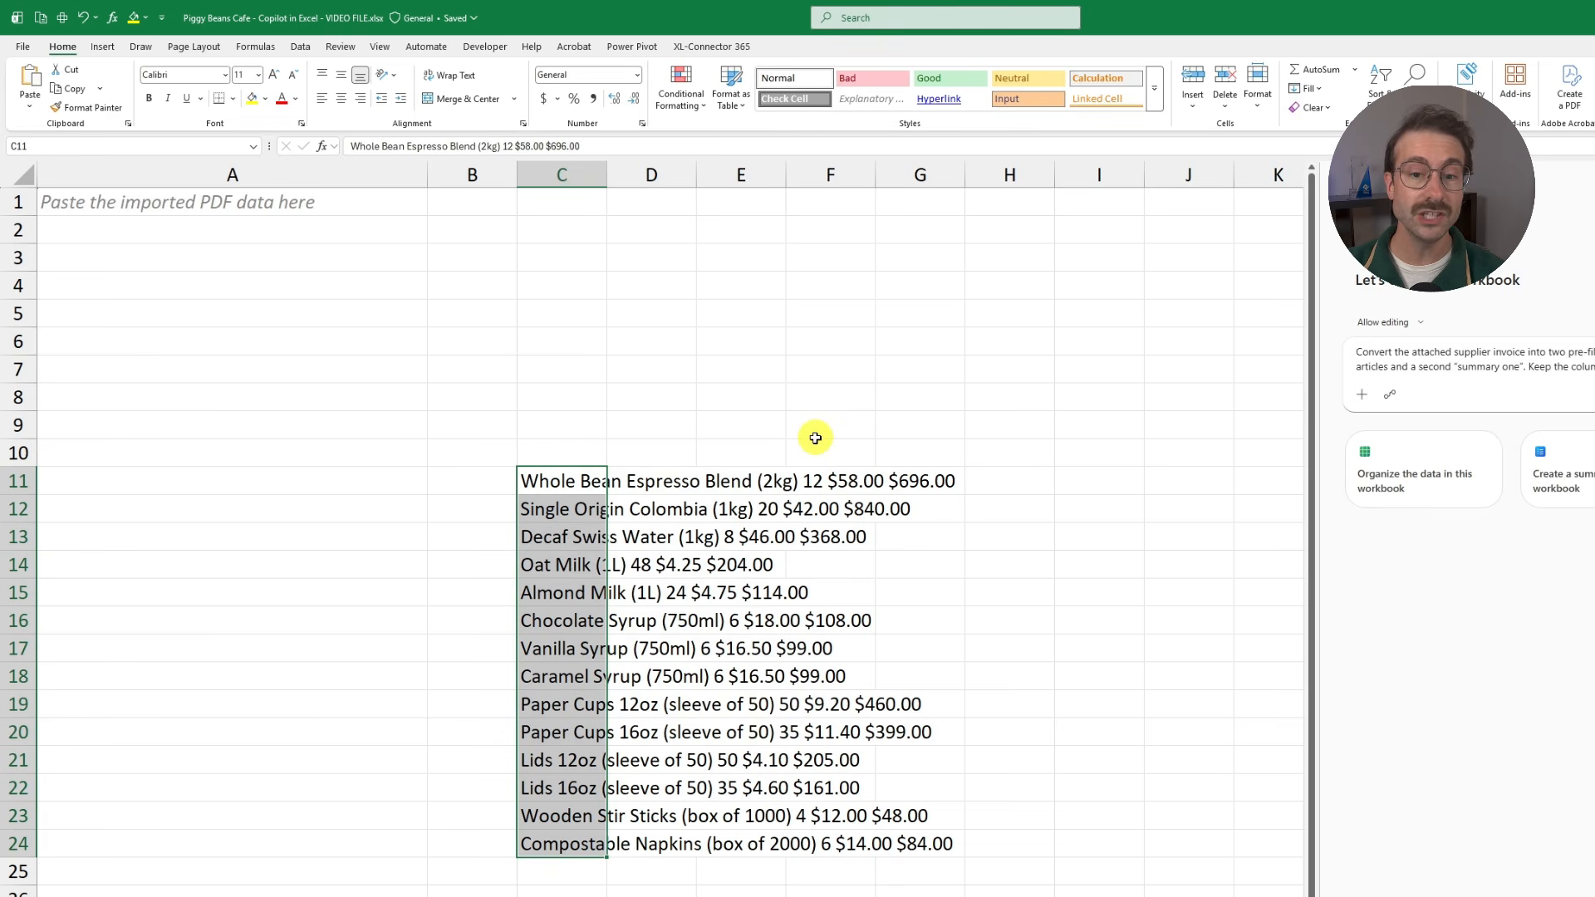
{"action": "scroll", "coordinate": [815, 437], "scroll_direction": "down", "scroll_amount": 5}
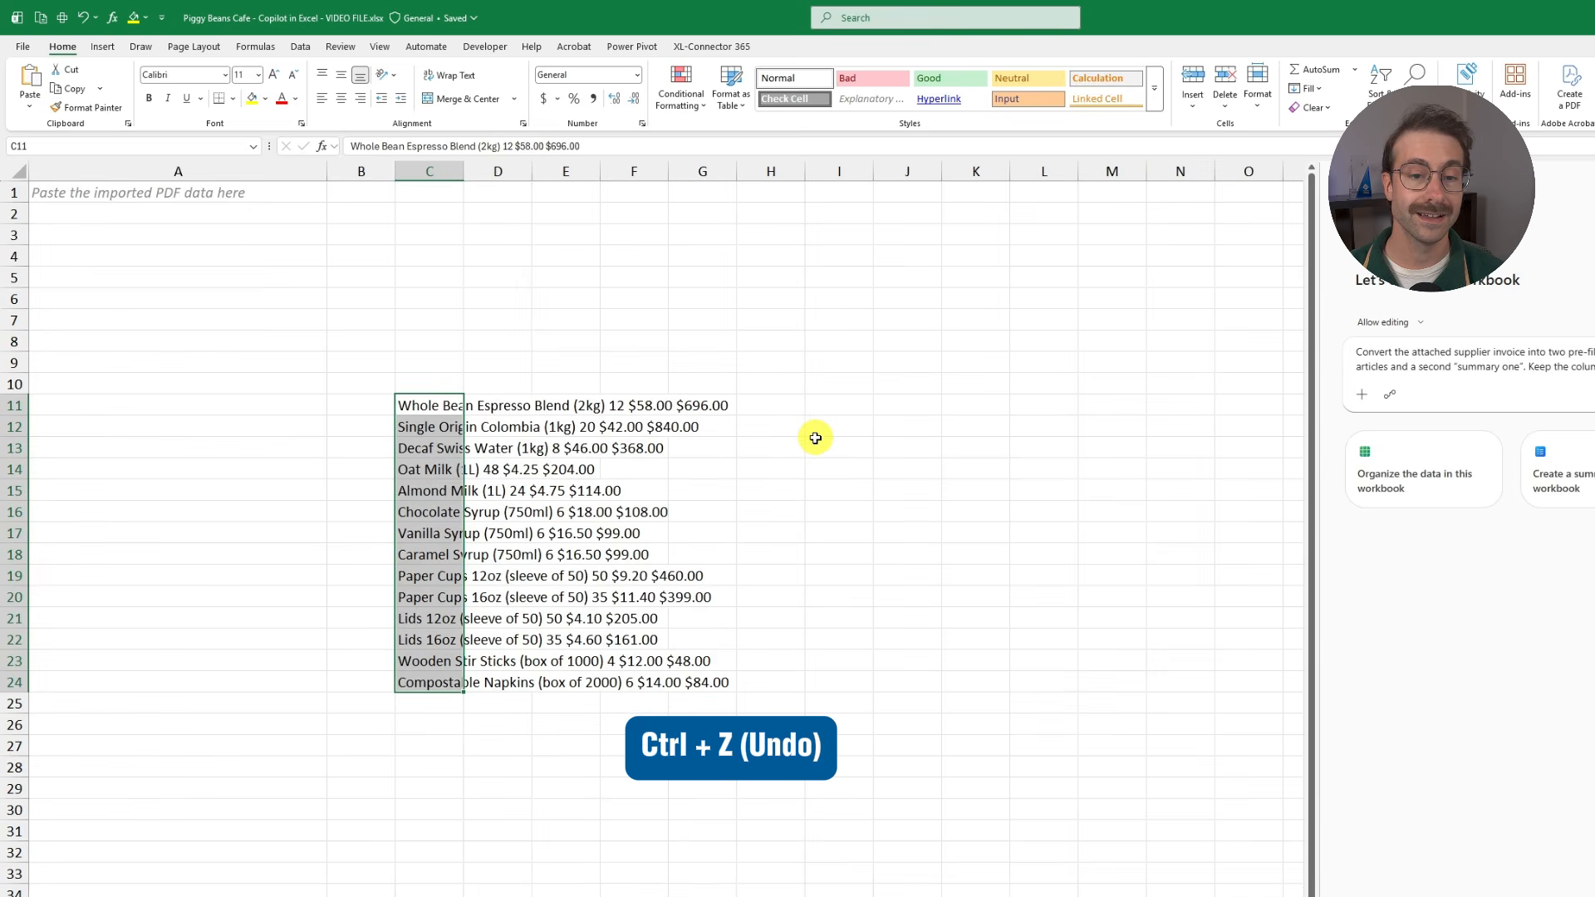
{"action": "scroll", "coordinate": [815, 437], "scroll_direction": "down", "scroll_amount": 1}
{"action": "key", "text": "ctrl+z"}
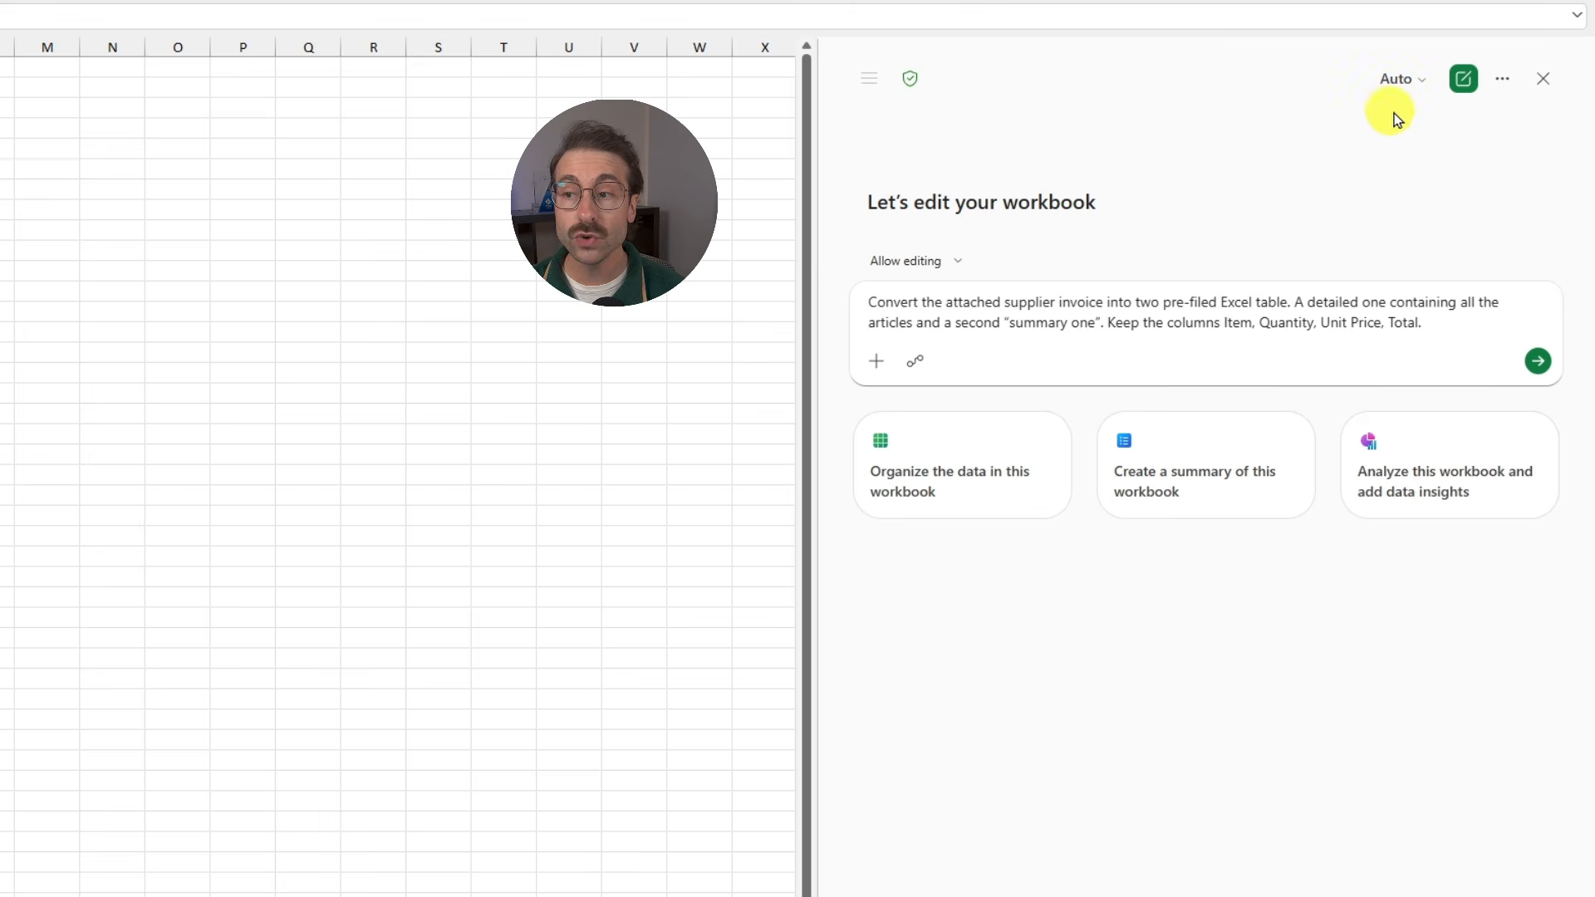
Submit the invoice conversion prompt to Copilot with Piggy Beans Cafe - Supplier Invoice.pdf attached, using the Claude Opus 4.7 model
{"action": "left_click", "coordinate": [1423, 82]}
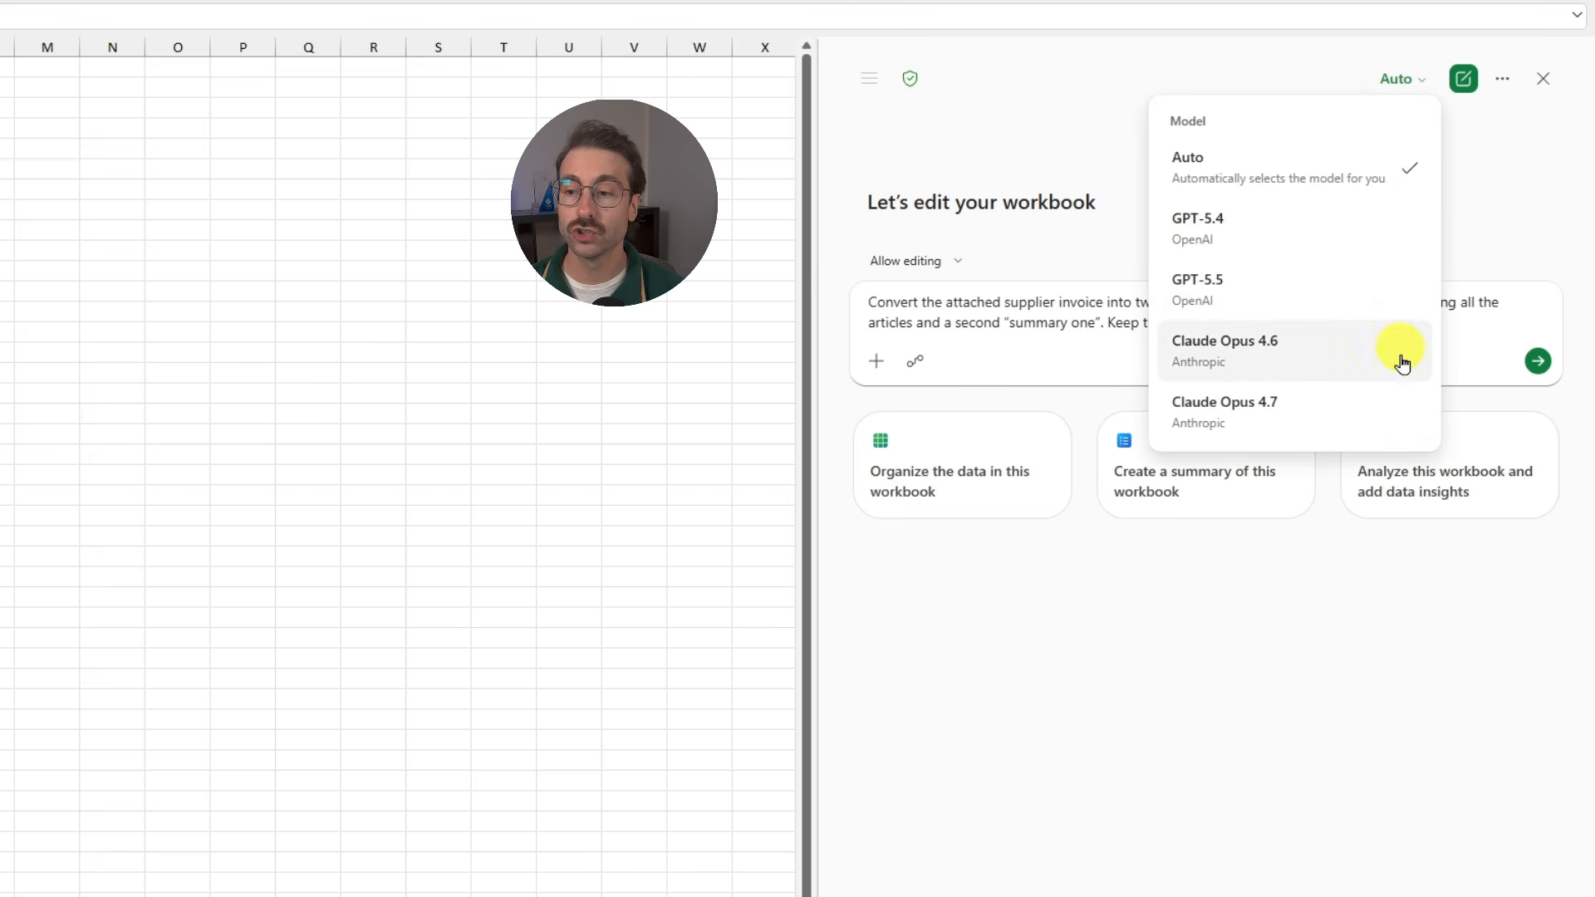
{"action": "left_click", "coordinate": [1396, 425]}
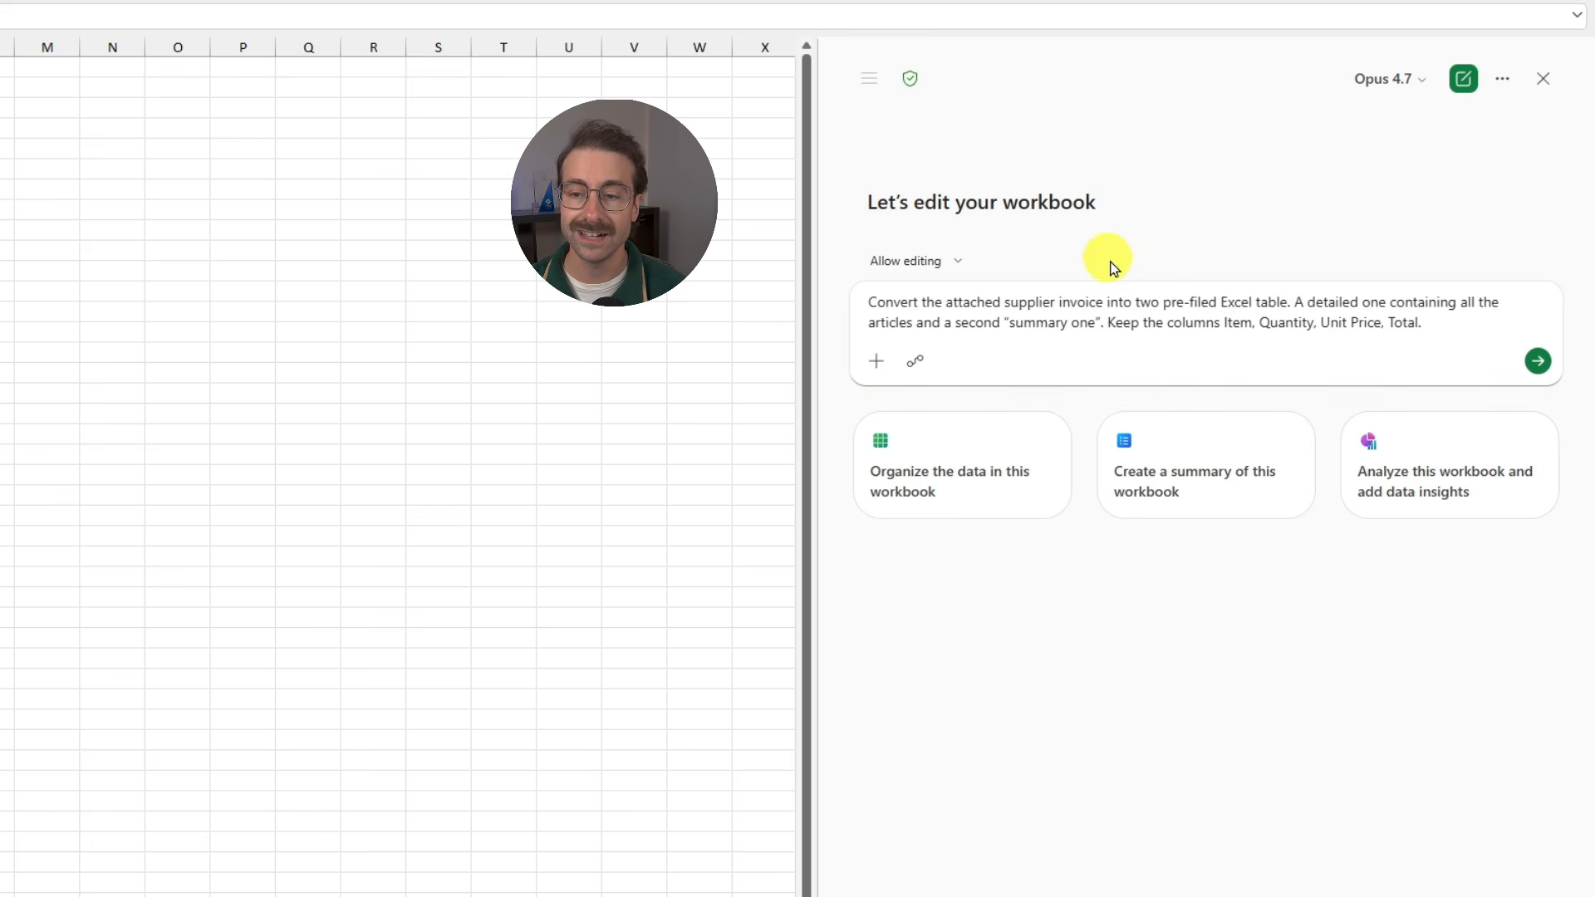
{"action": "left_click", "coordinate": [877, 363]}
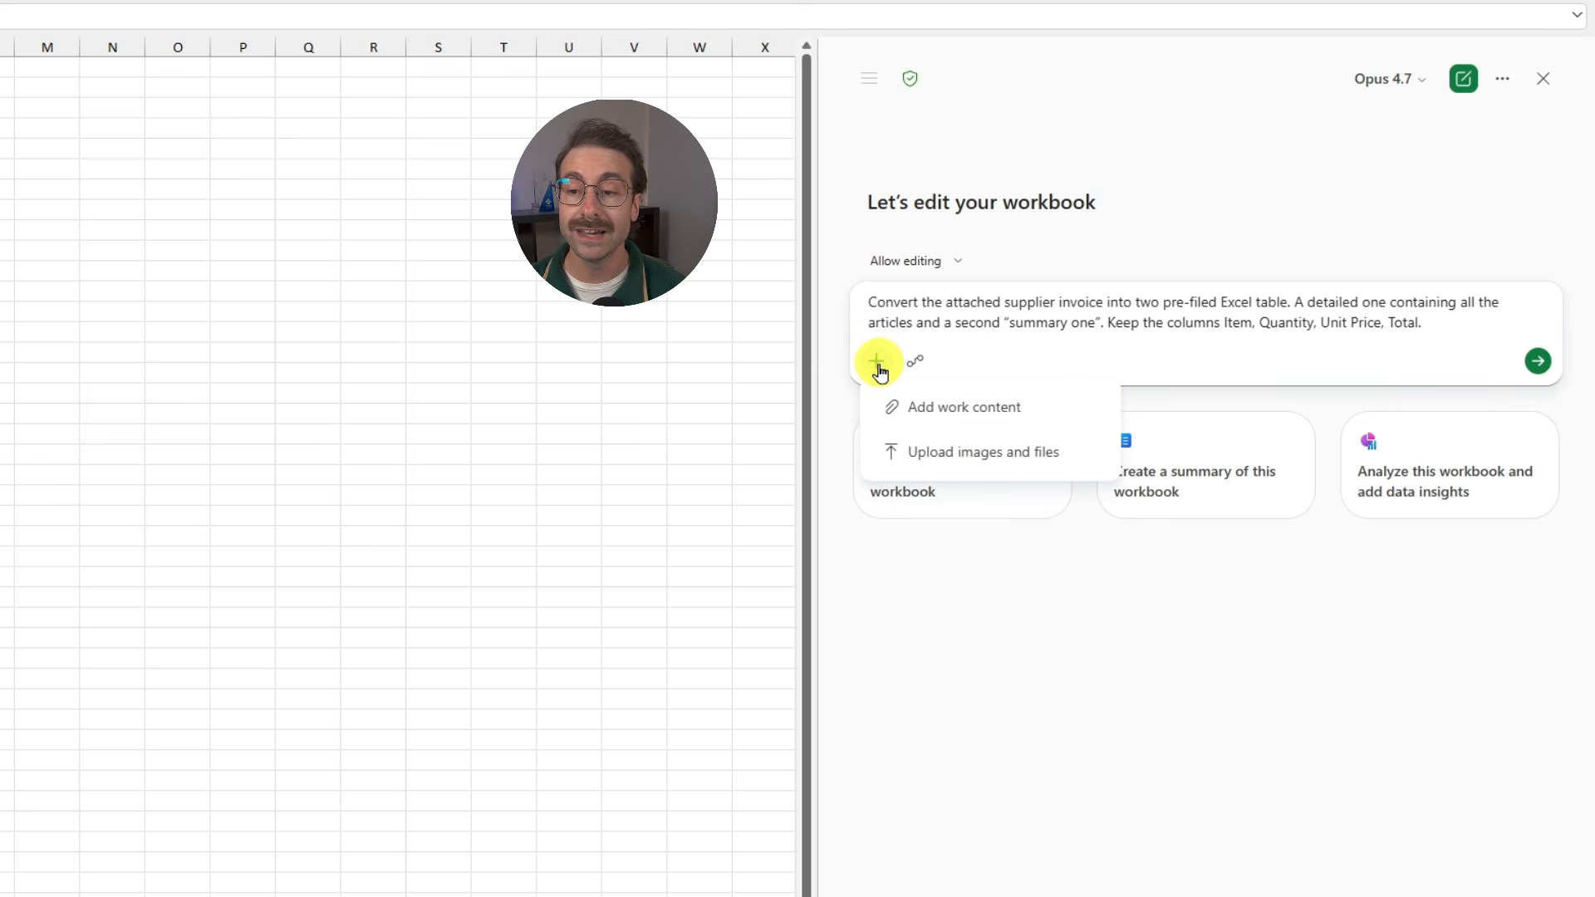
{"action": "left_click", "coordinate": [1080, 470]}
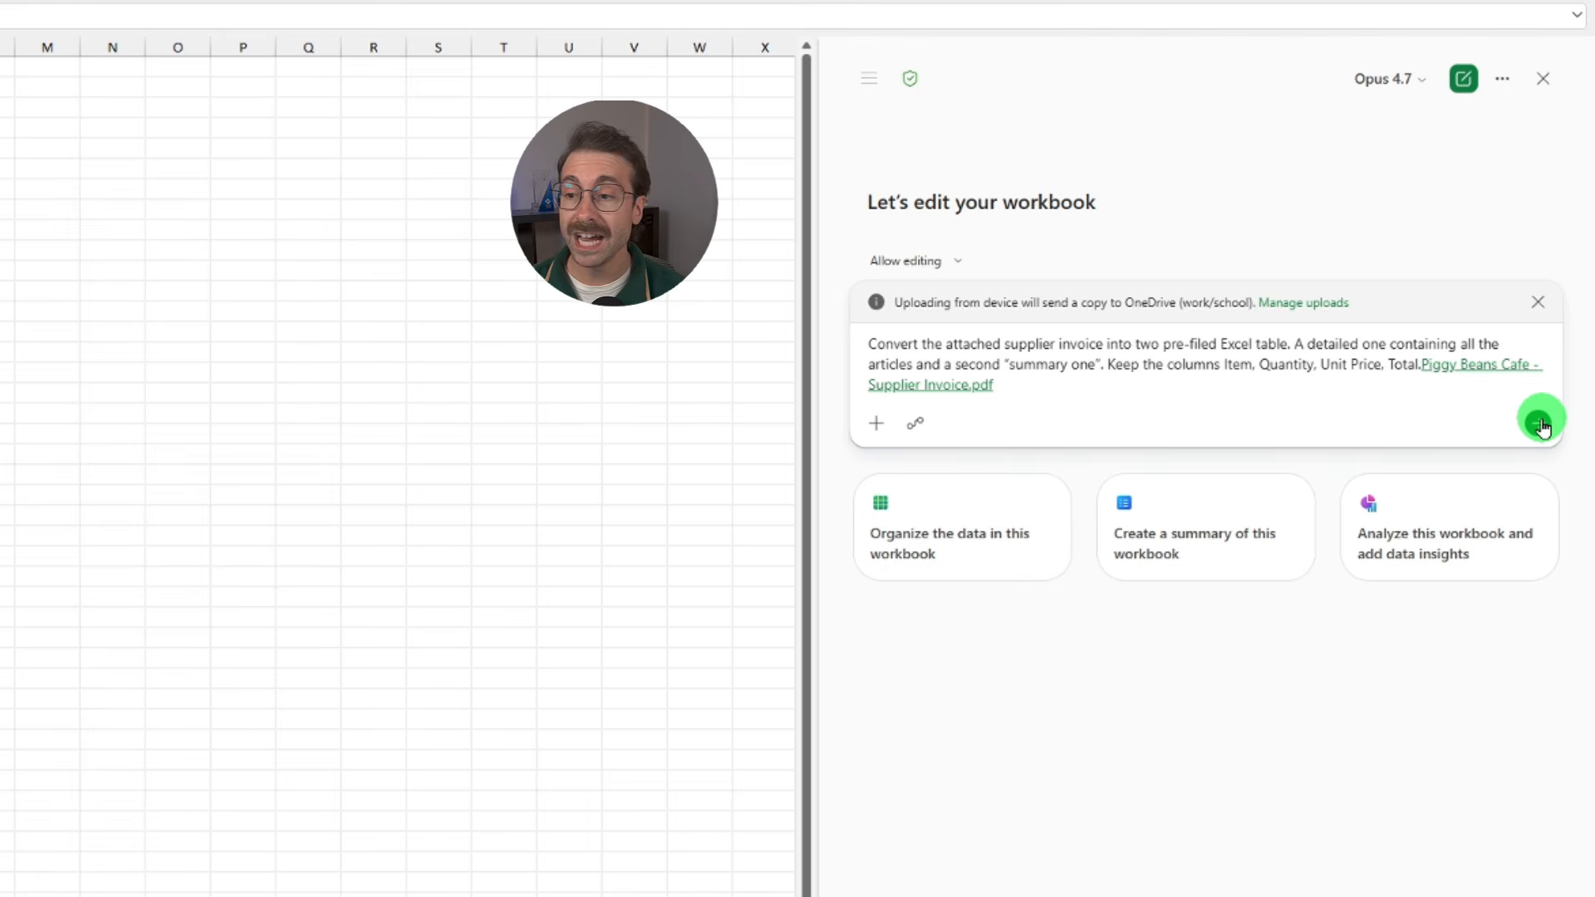
{"action": "left_click", "coordinate": [1539, 423]}
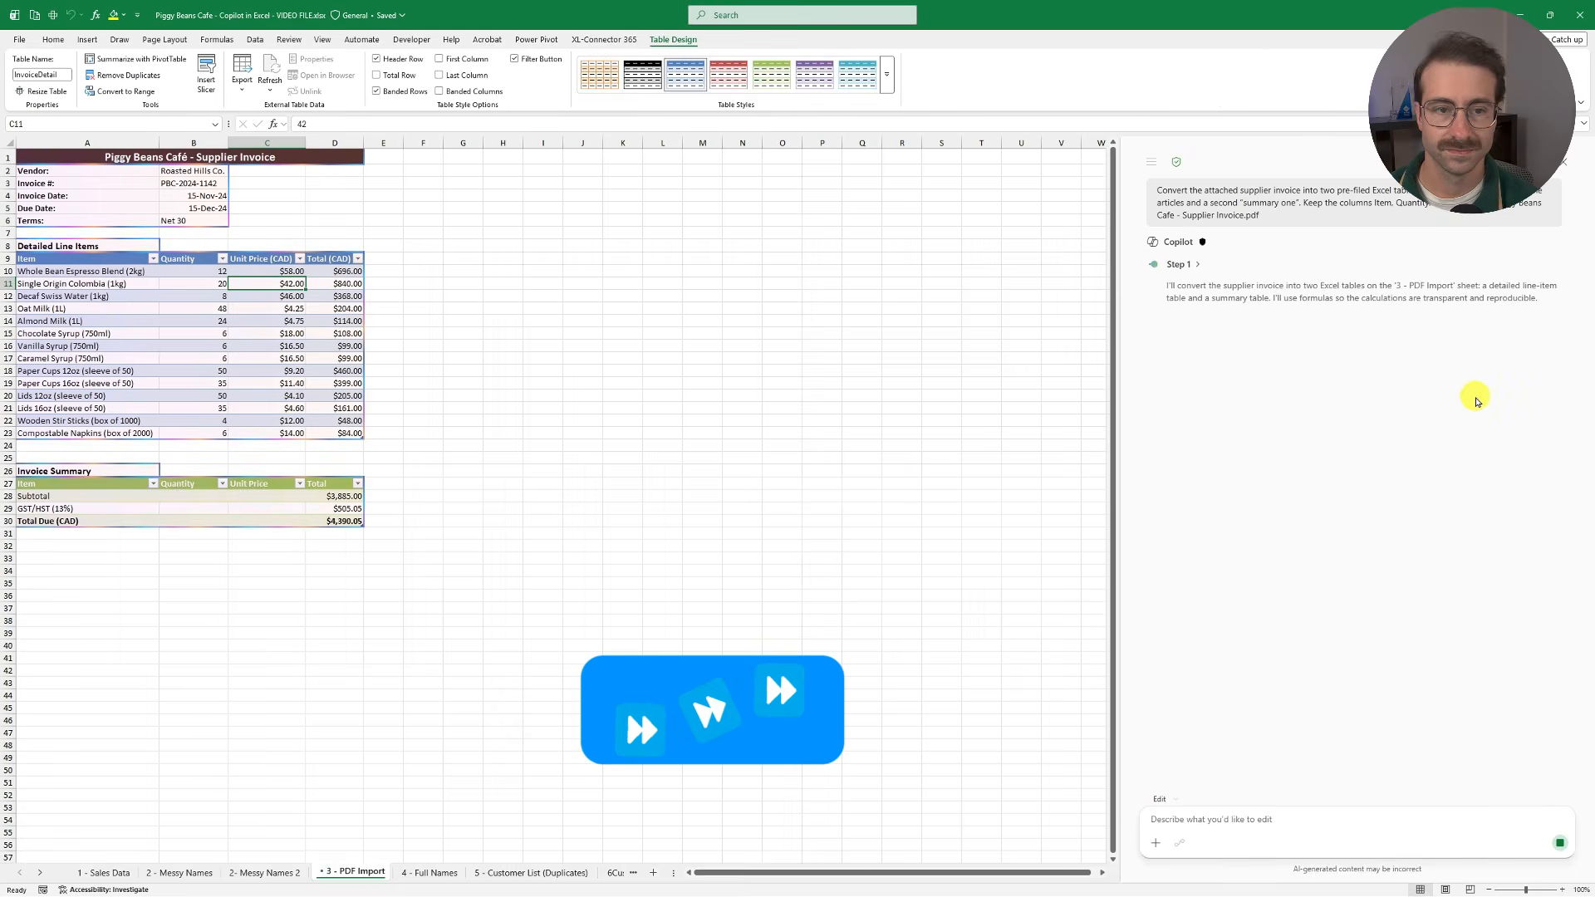
Keep Copilot's invoice import and inspect the Detailed Line Items and Invoice Summary tables on the sheet
{"action": "scroll", "coordinate": [762, 346], "scroll_direction": "up", "scroll_amount": 5}
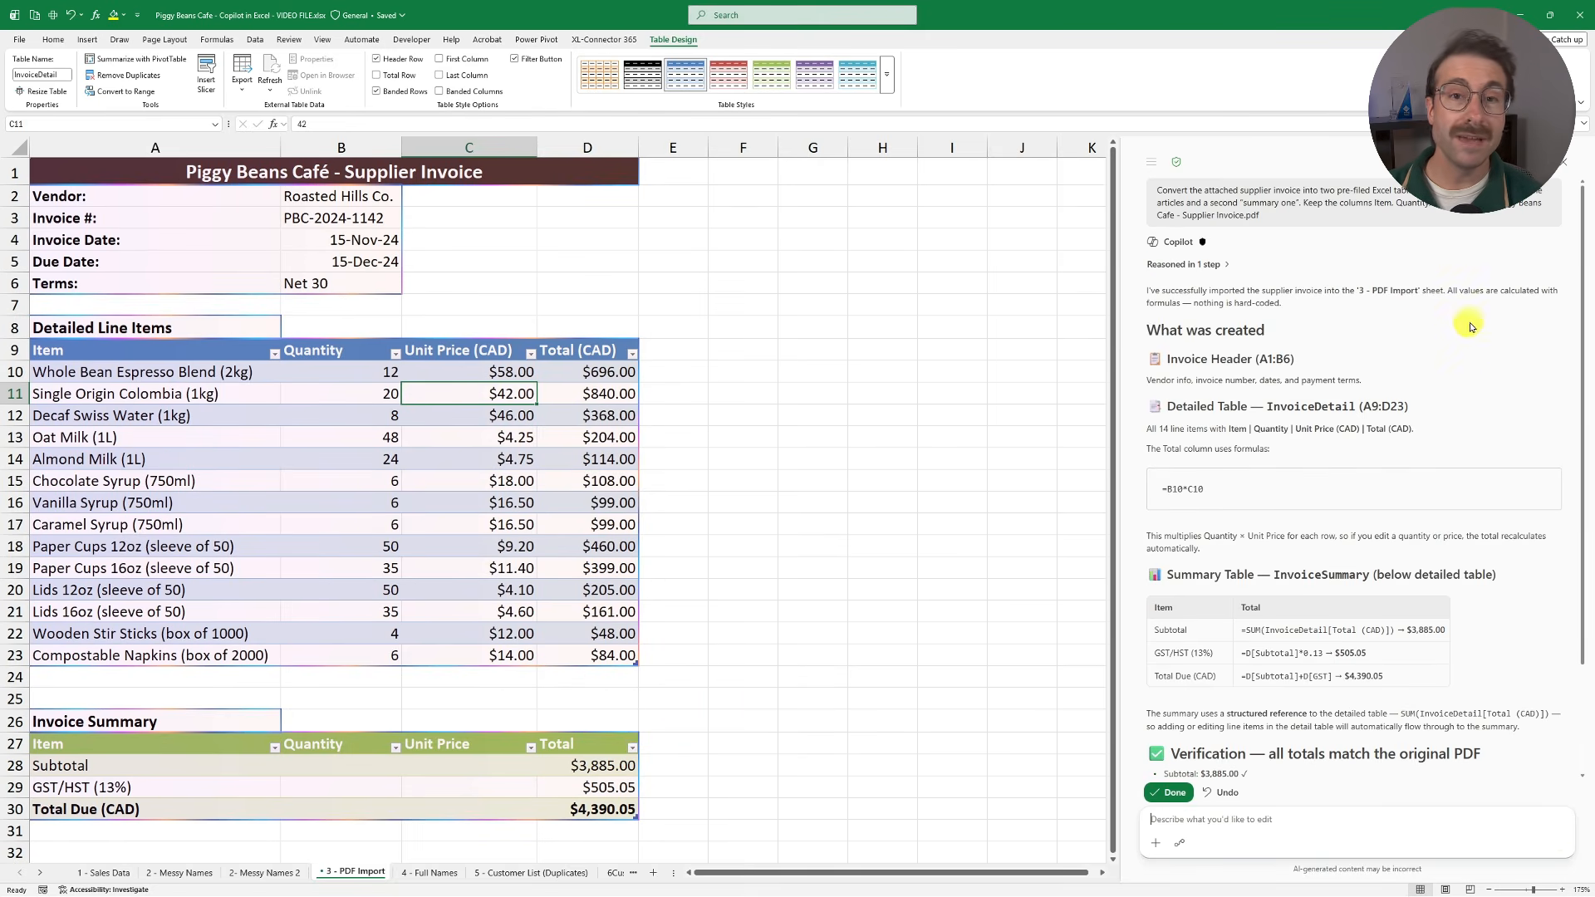
{"action": "scroll", "coordinate": [1574, 274], "scroll_direction": "down", "scroll_amount": 3}
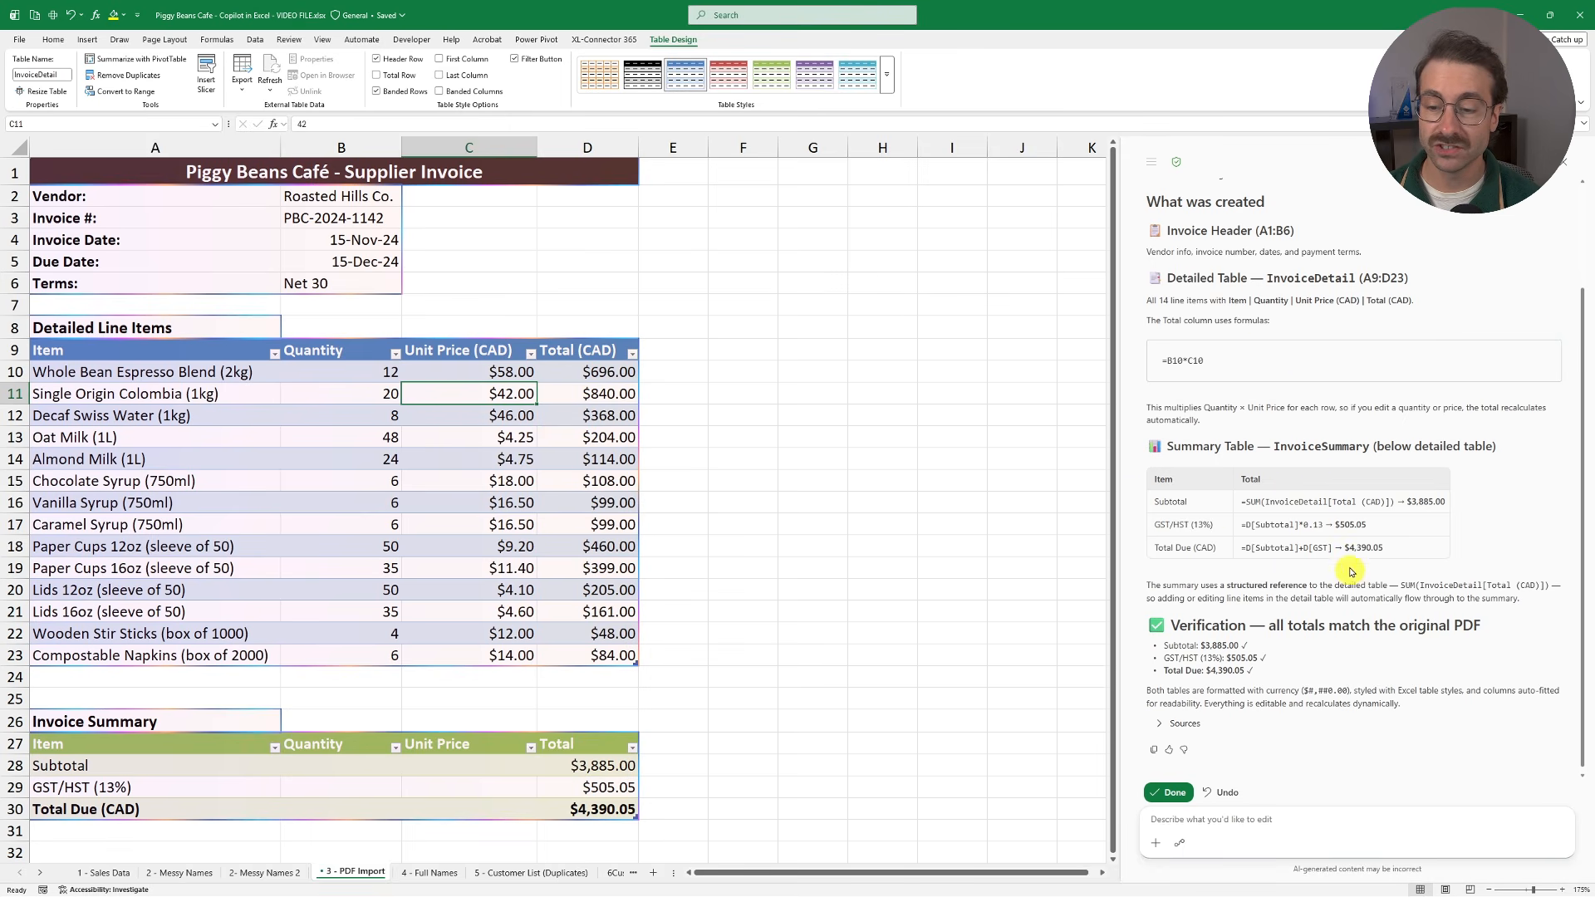
{"action": "left_click", "coordinate": [1167, 796]}
{"action": "left_click", "coordinate": [619, 415]}
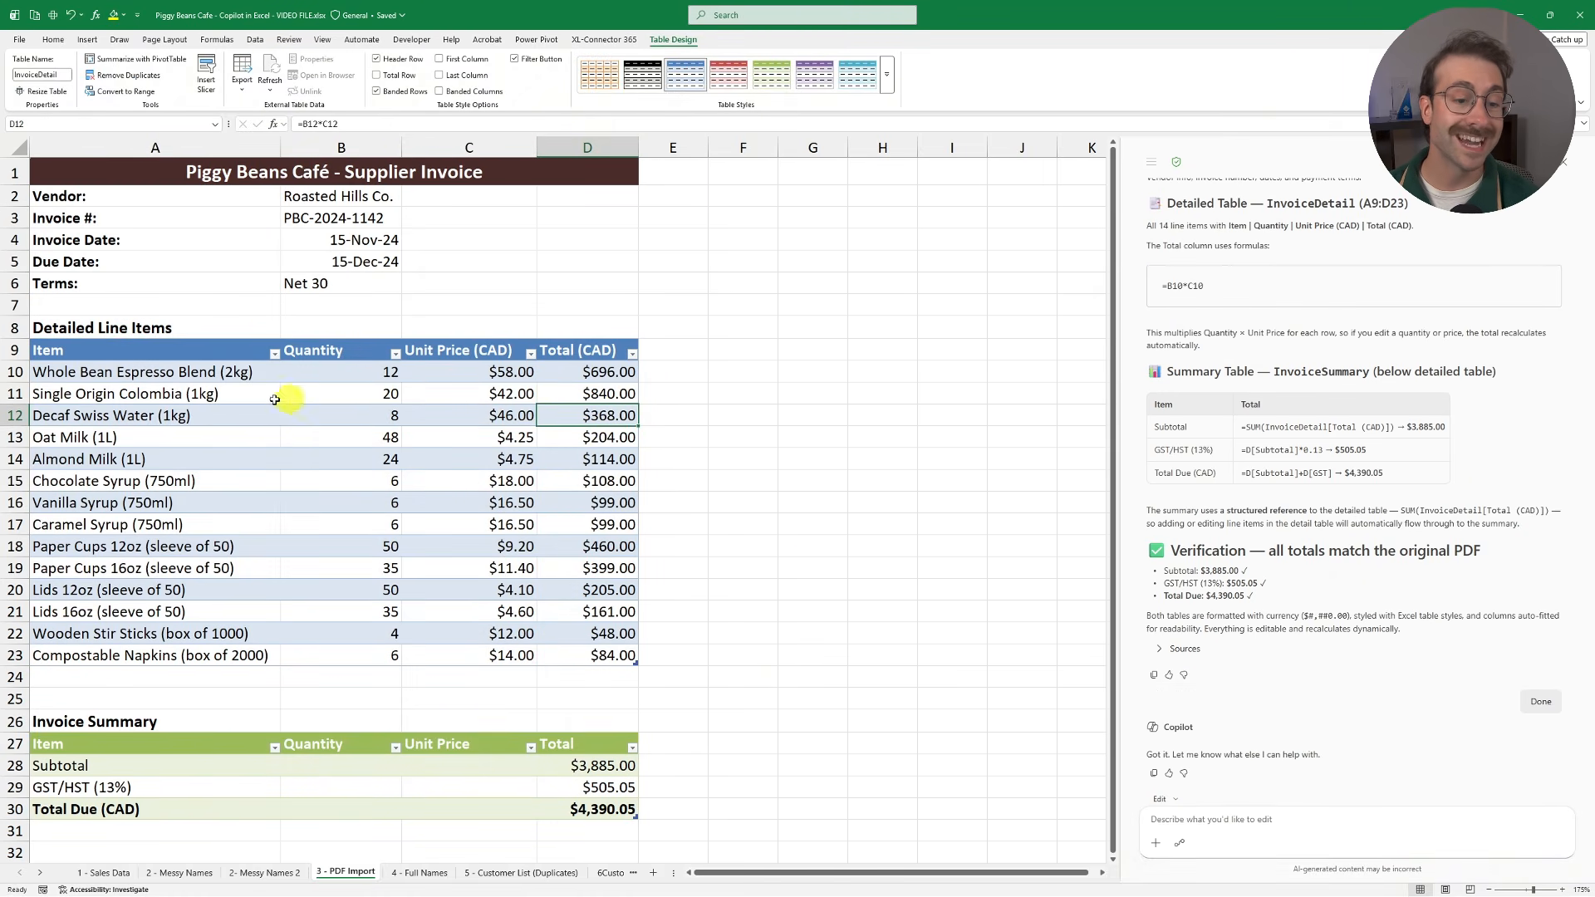
{"action": "left_click_drag", "start_coordinate": [108, 341], "coordinate": [586, 647]}
{"action": "left_click_drag", "start_coordinate": [137, 721], "coordinate": [553, 821]}
{"action": "left_click", "coordinate": [745, 737]}
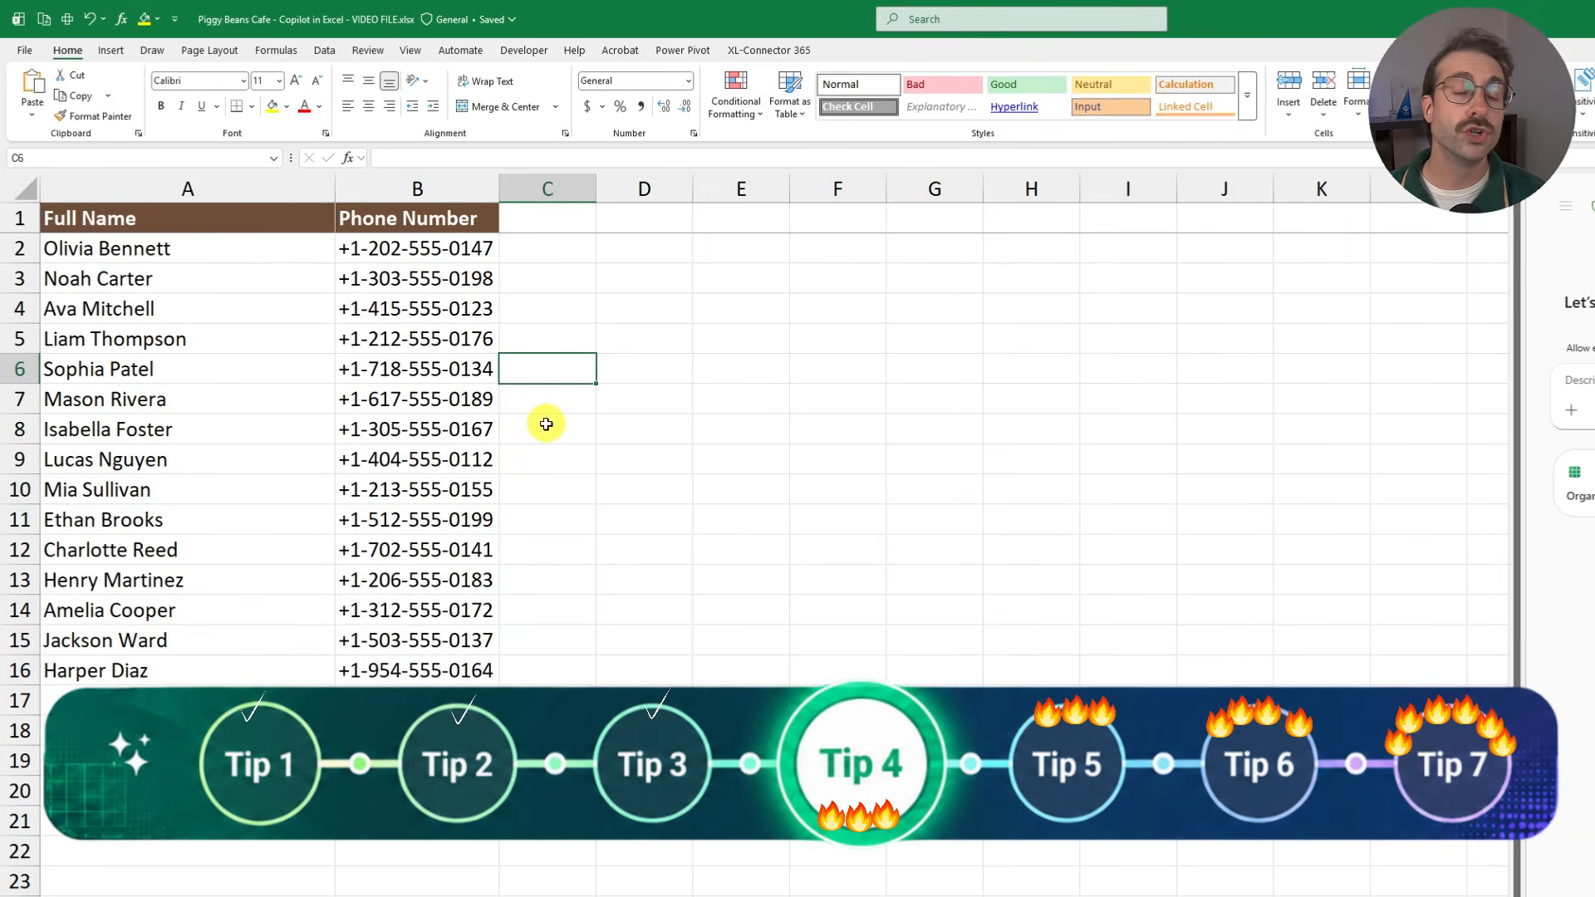
Convert the full name and phone number list in A1:B16 into a table with headers
{"action": "left_click", "coordinate": [213, 188]}
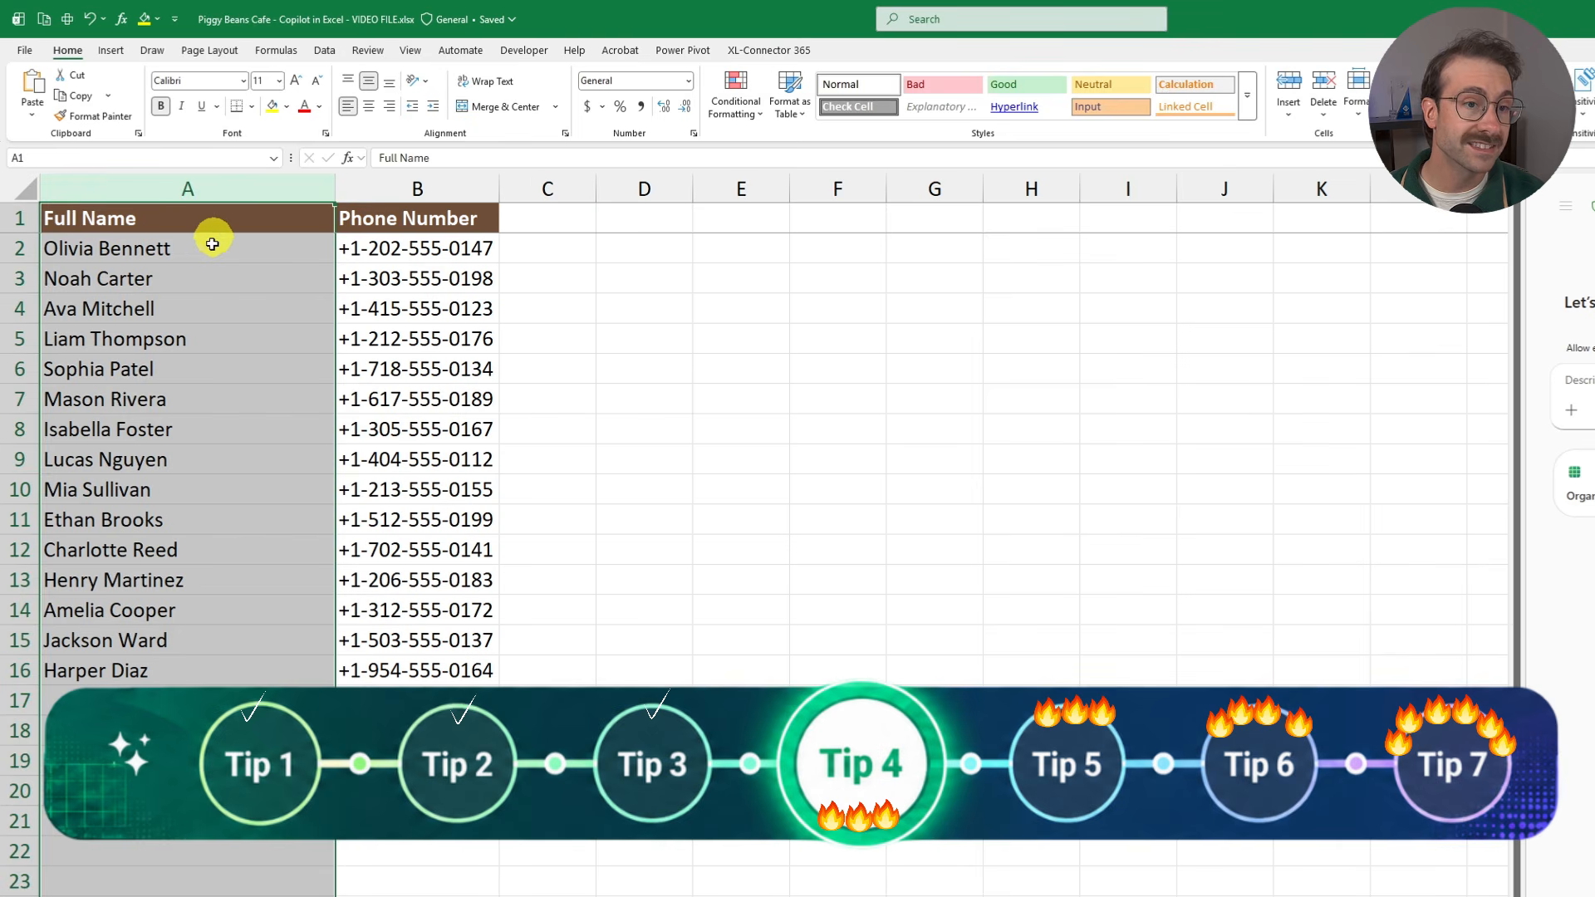
{"action": "left_click_drag", "start_coordinate": [201, 242], "coordinate": [161, 669]}
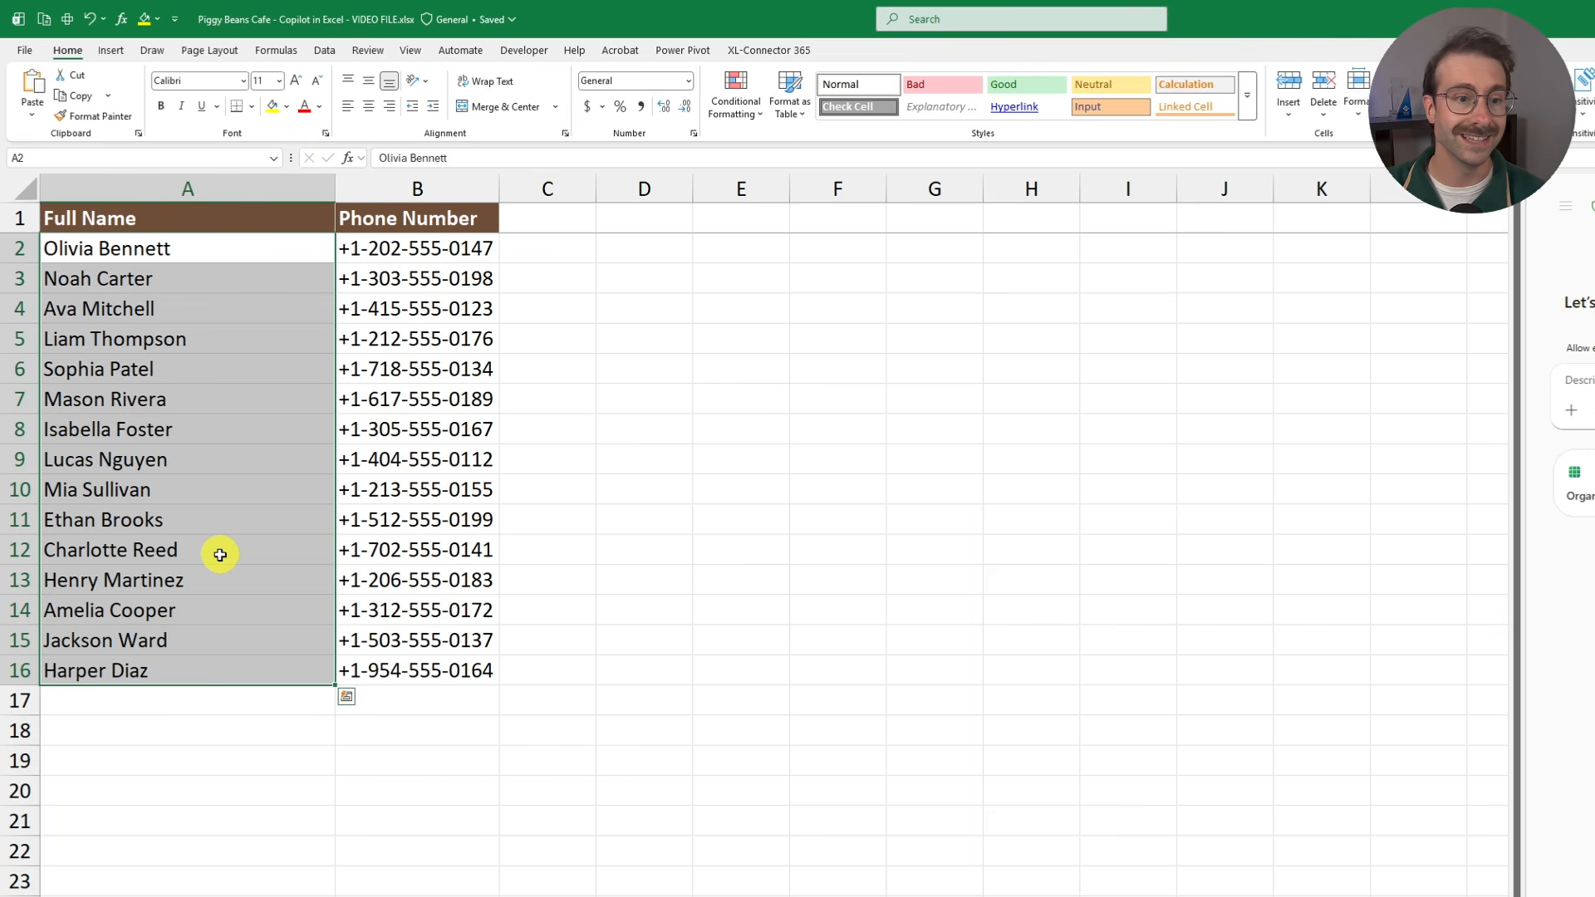
{"action": "left_click", "coordinate": [664, 603]}
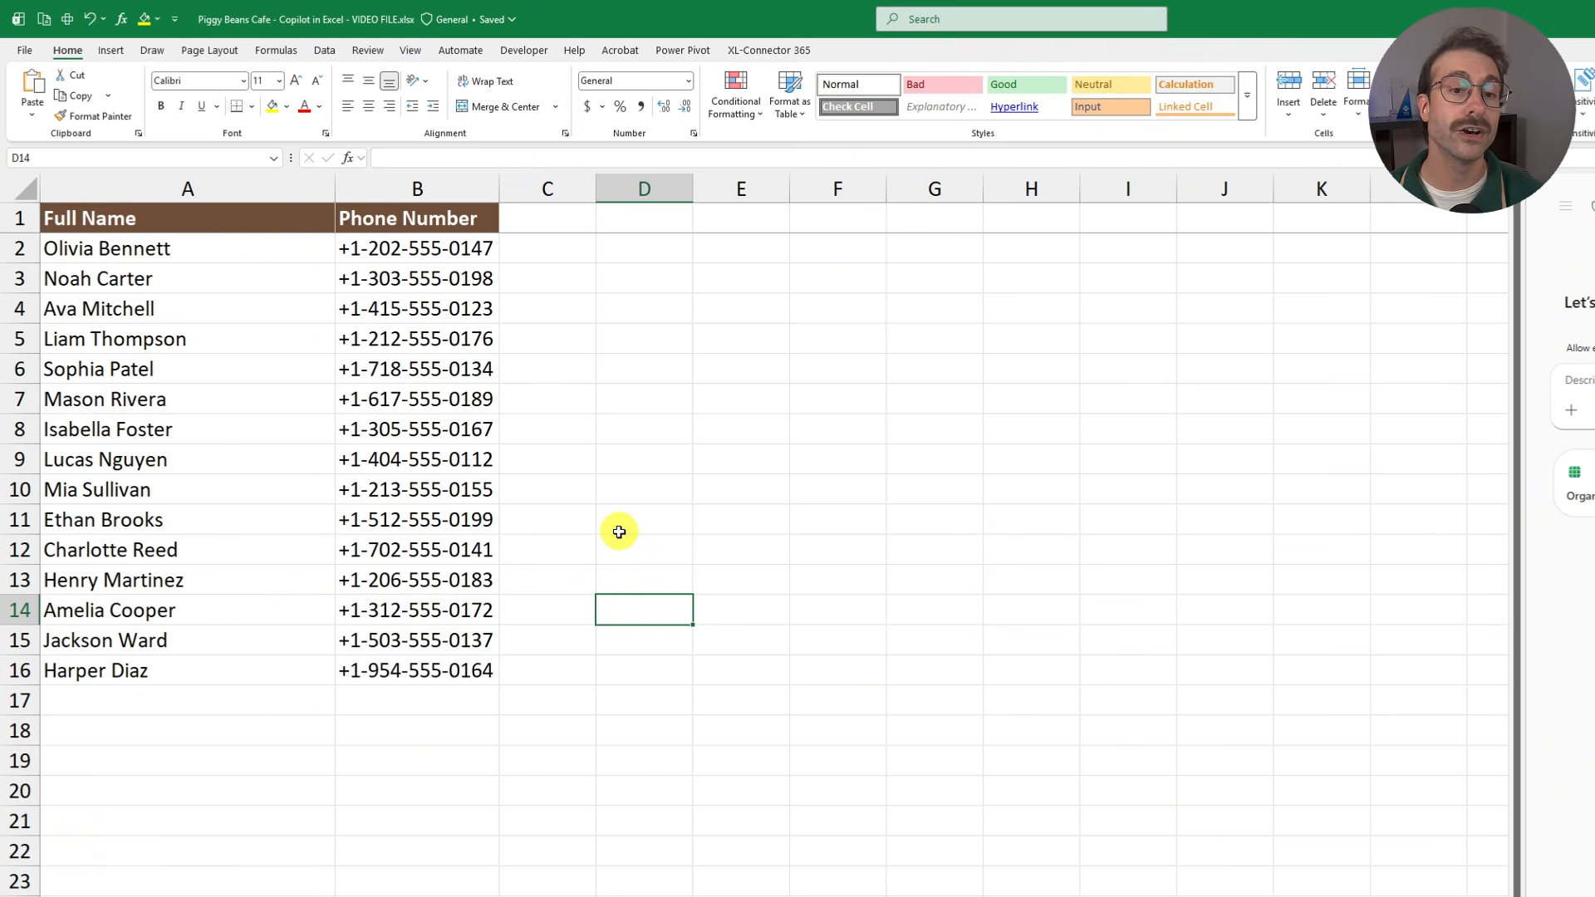
{"action": "left_click_drag", "start_coordinate": [249, 218], "coordinate": [443, 683]}
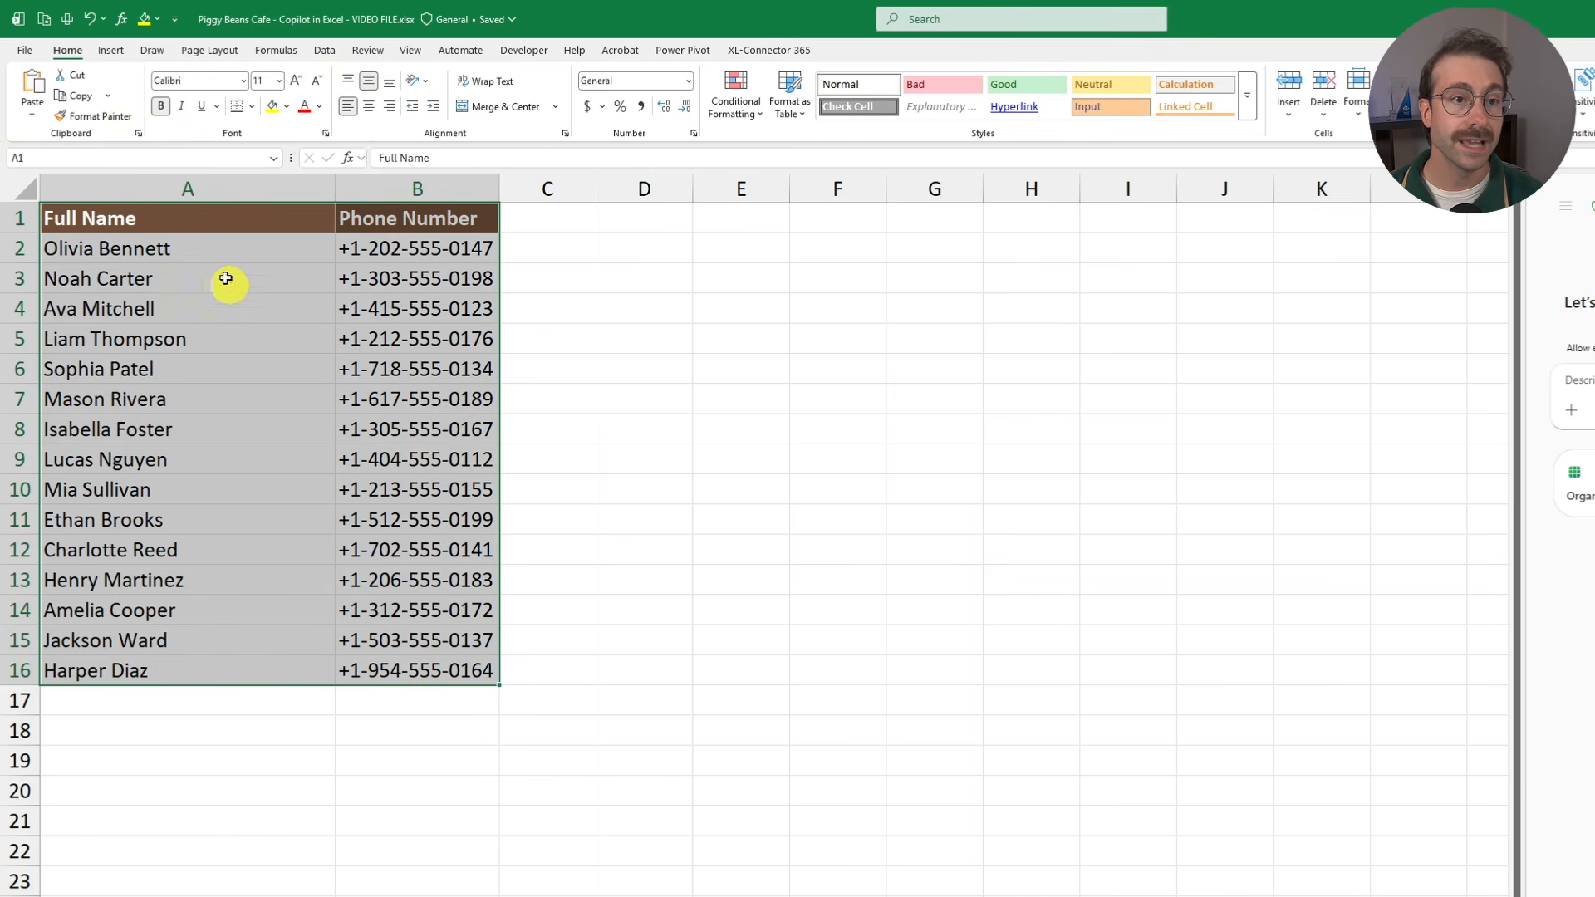
{"action": "left_click", "coordinate": [112, 54]}
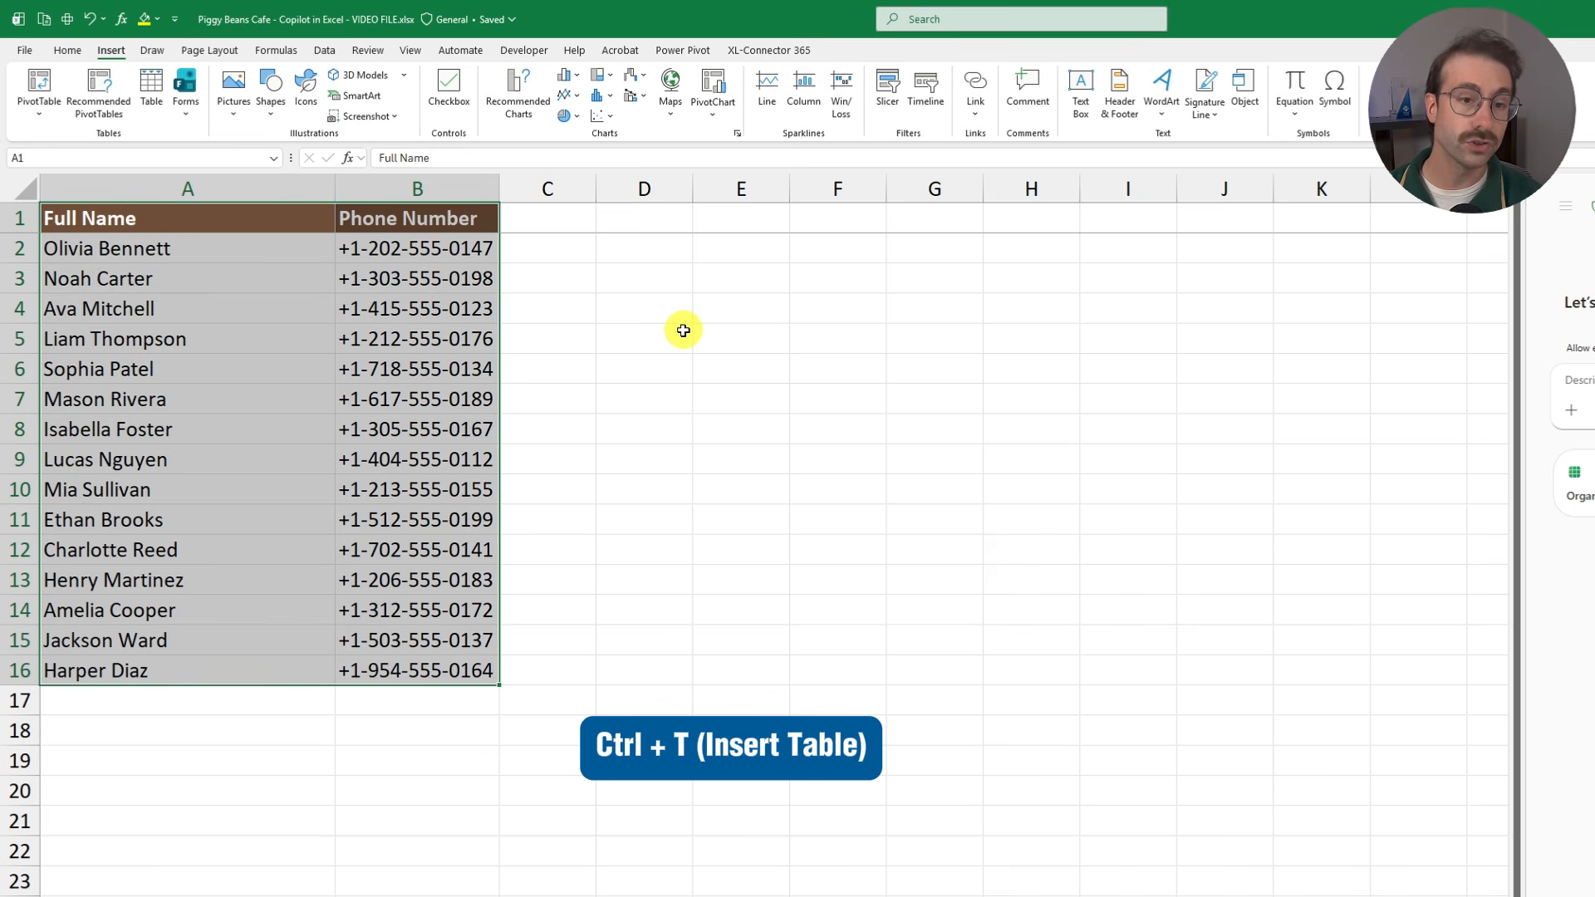
{"action": "key", "text": "ctrl+t"}
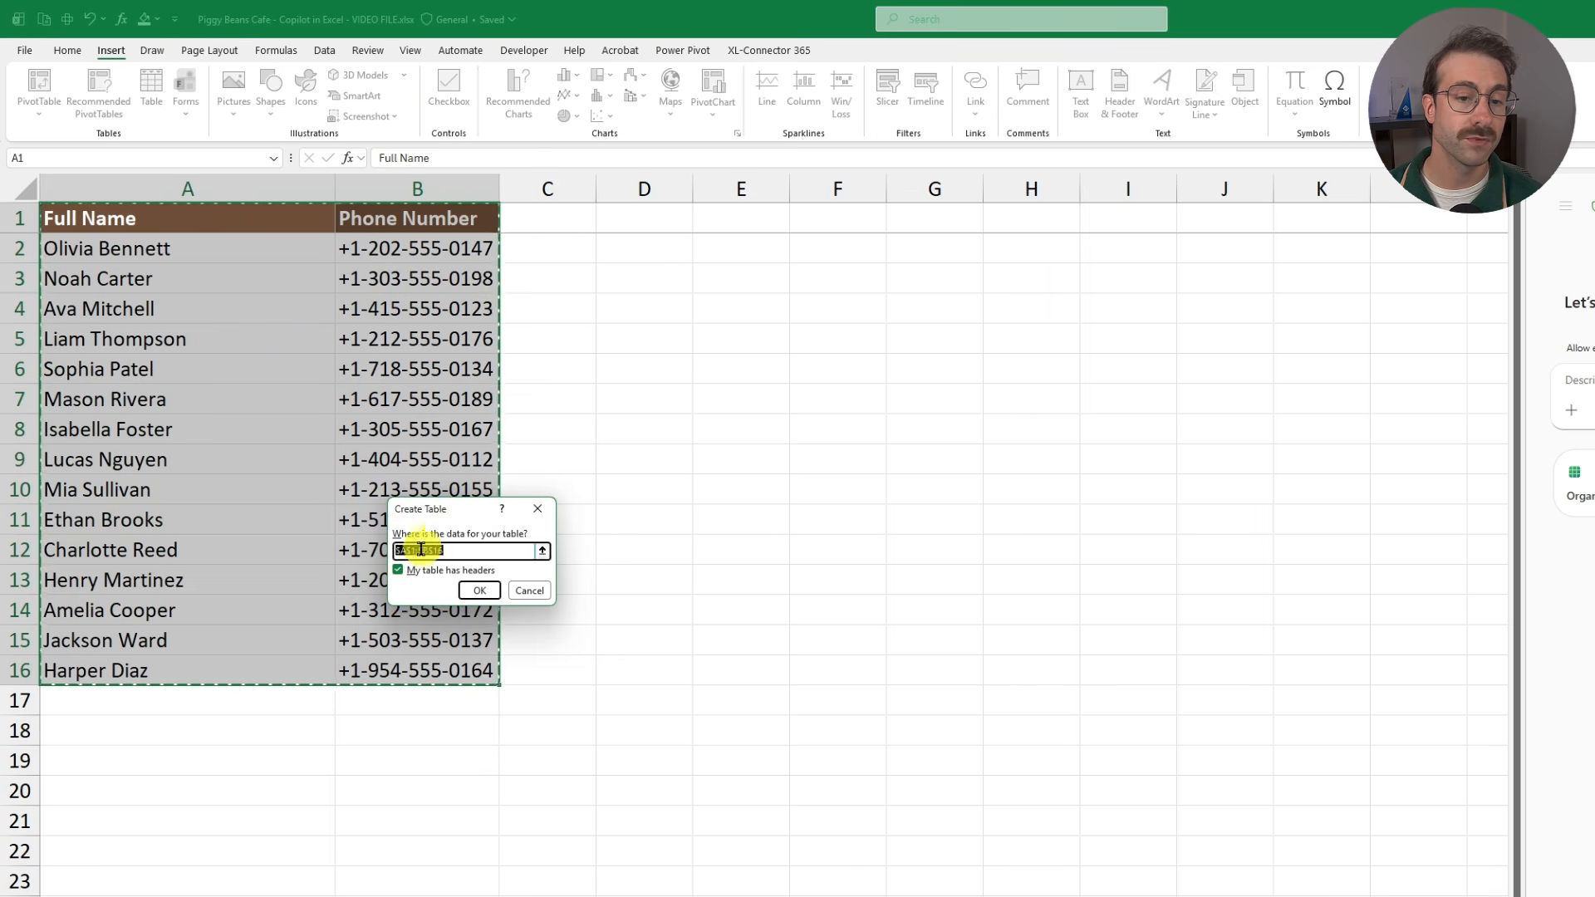
{"action": "left_click", "coordinate": [479, 590]}
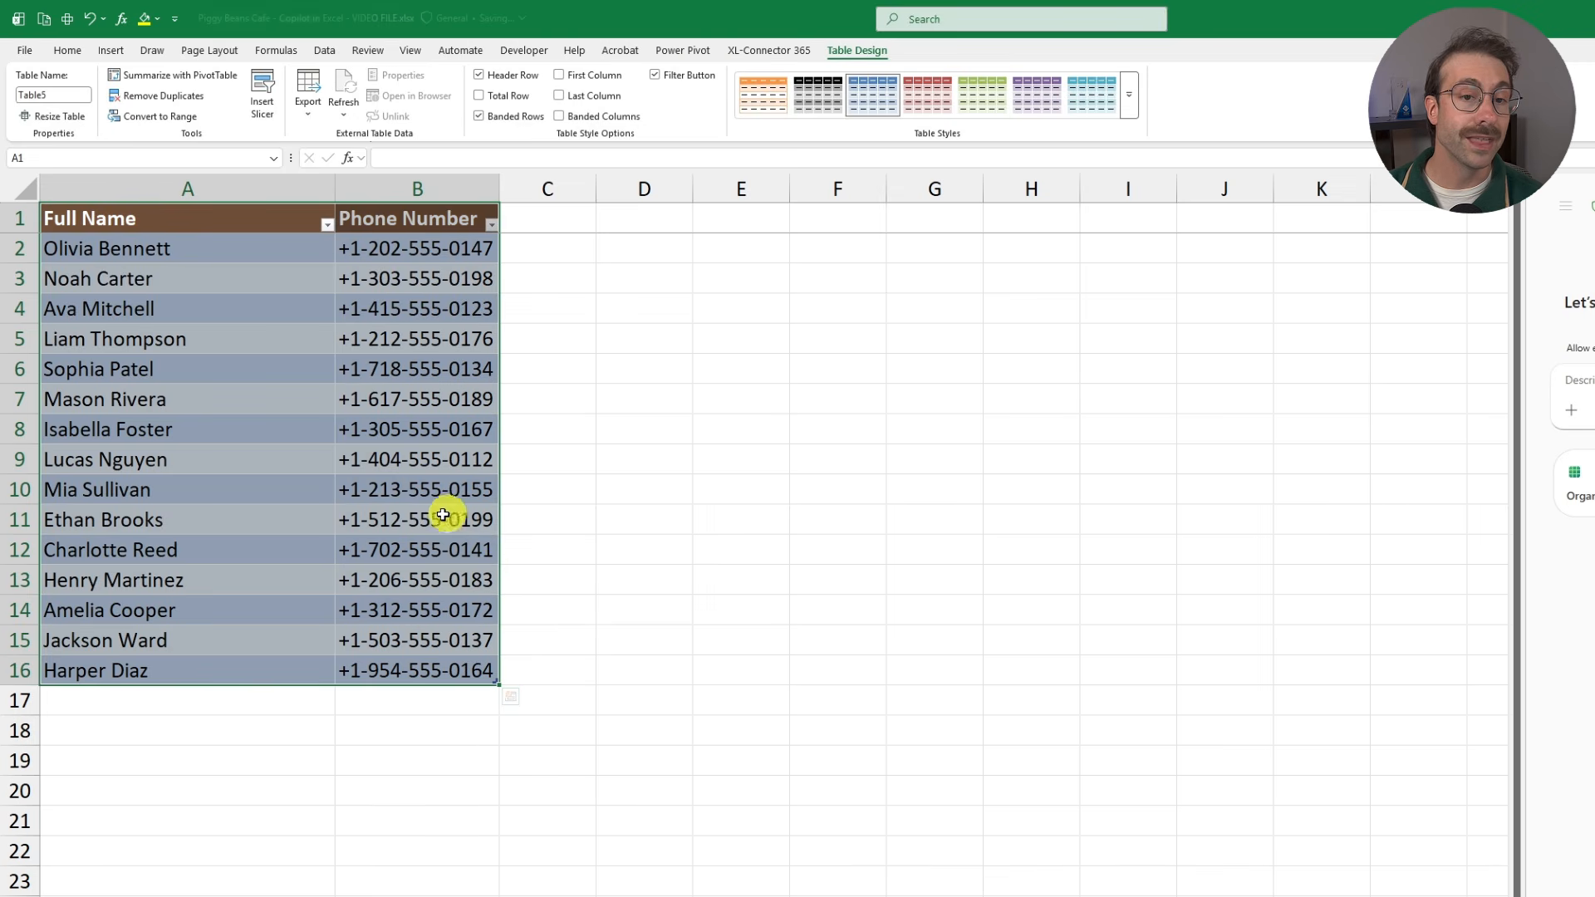
Rename the new table to Fullname_and_phonenumber
{"action": "scroll", "coordinate": [432, 511], "scroll_direction": "up", "scroll_amount": 3}
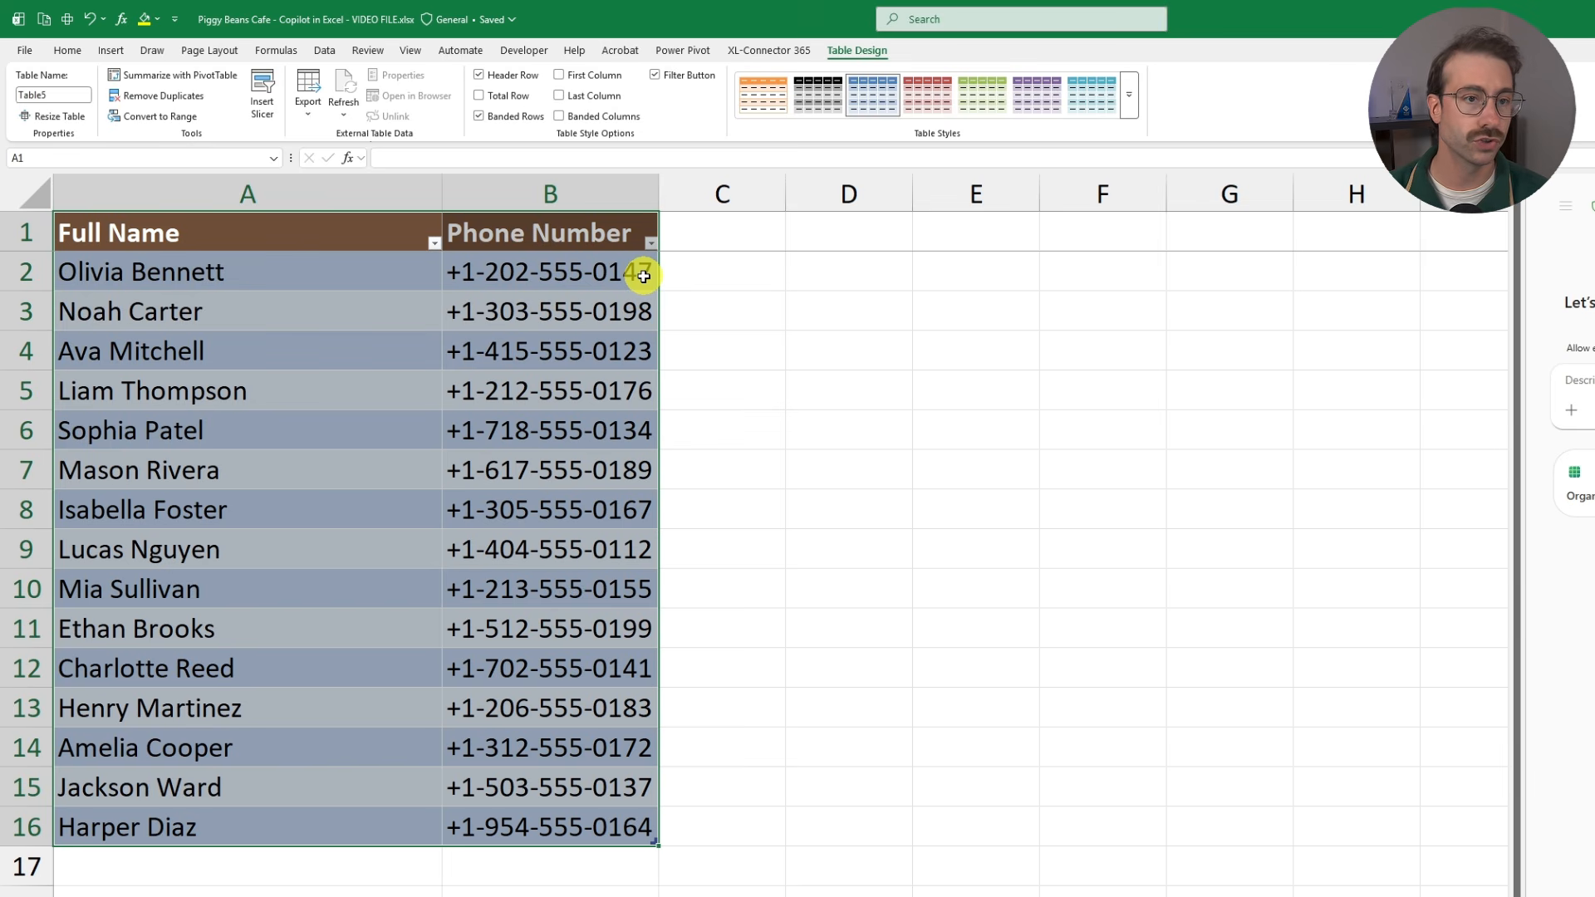
{"action": "left_click", "coordinate": [70, 95]}
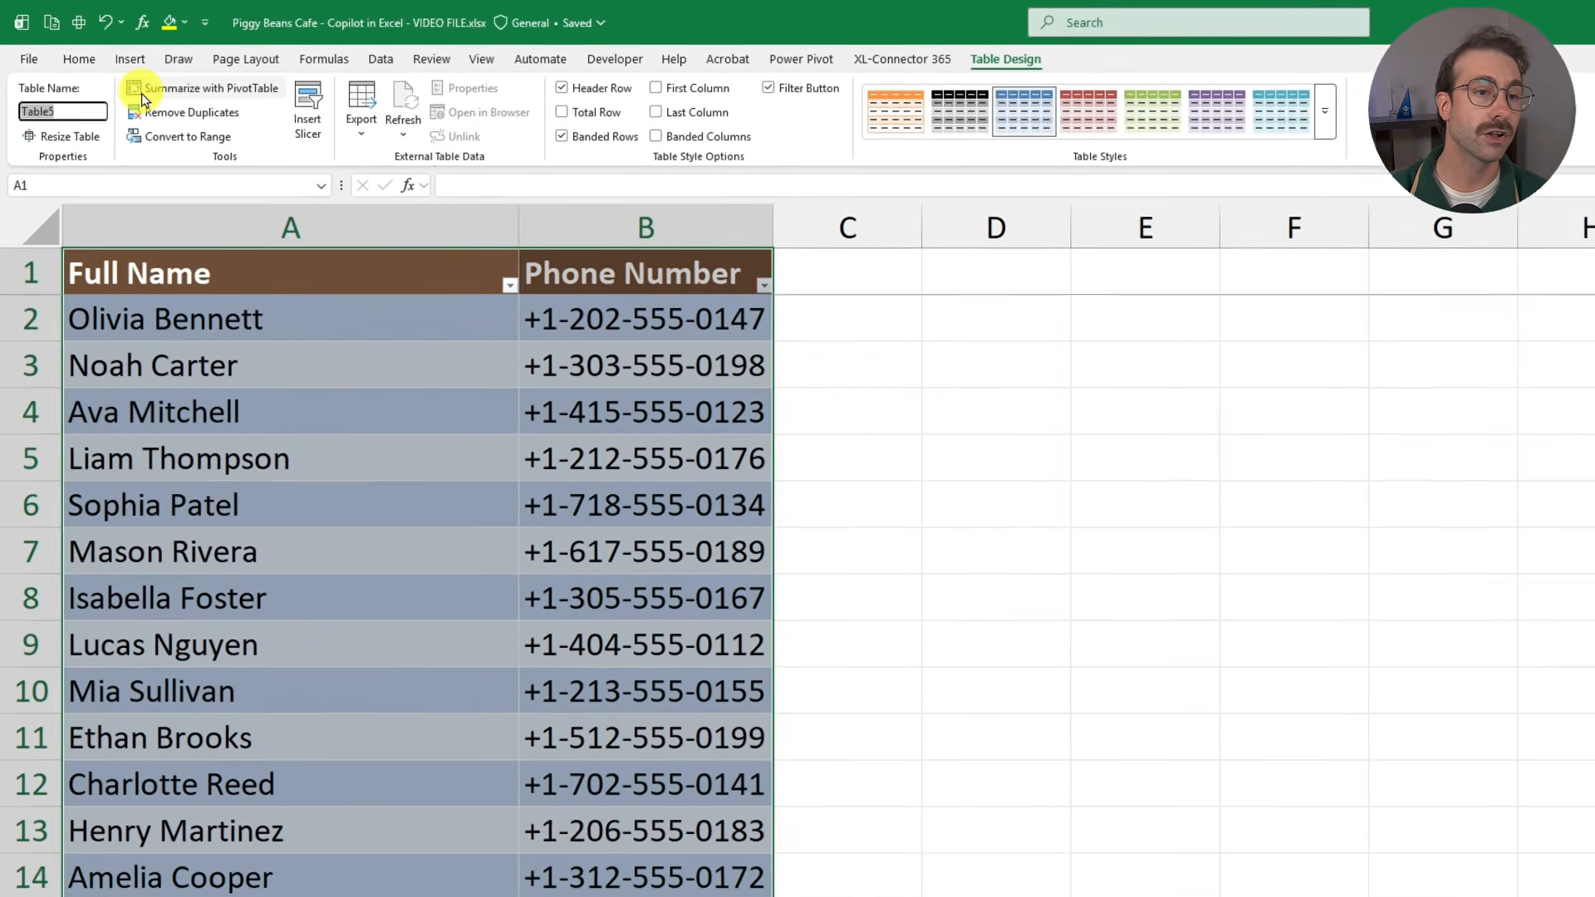
{"action": "type", "text": "Fullnam"}
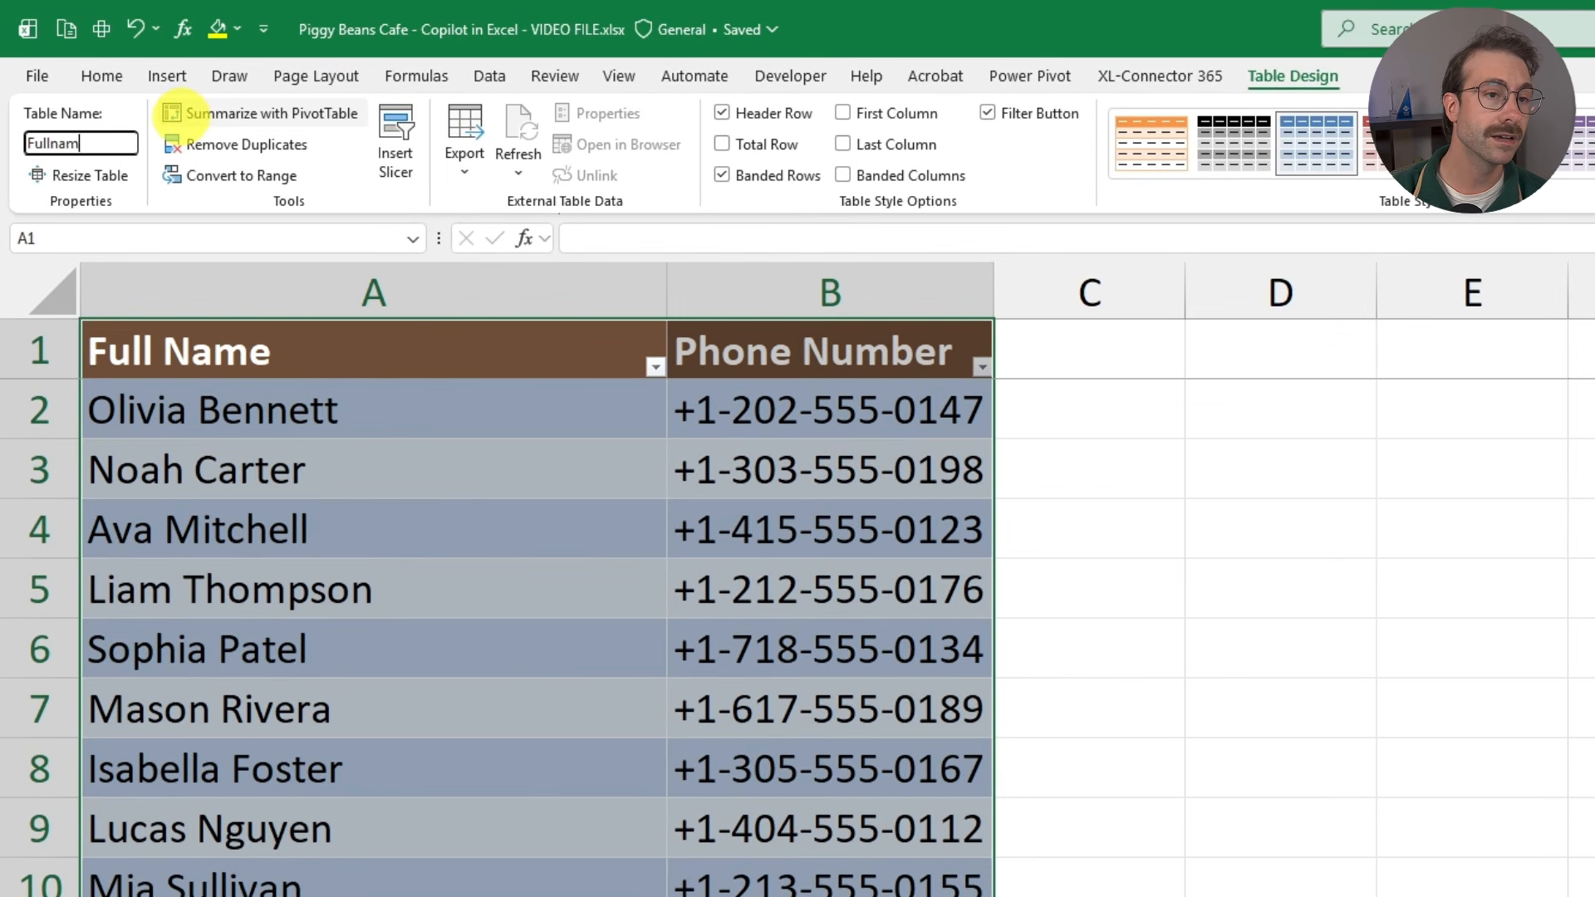
{"action": "type", "text": "e_and_phone number"}
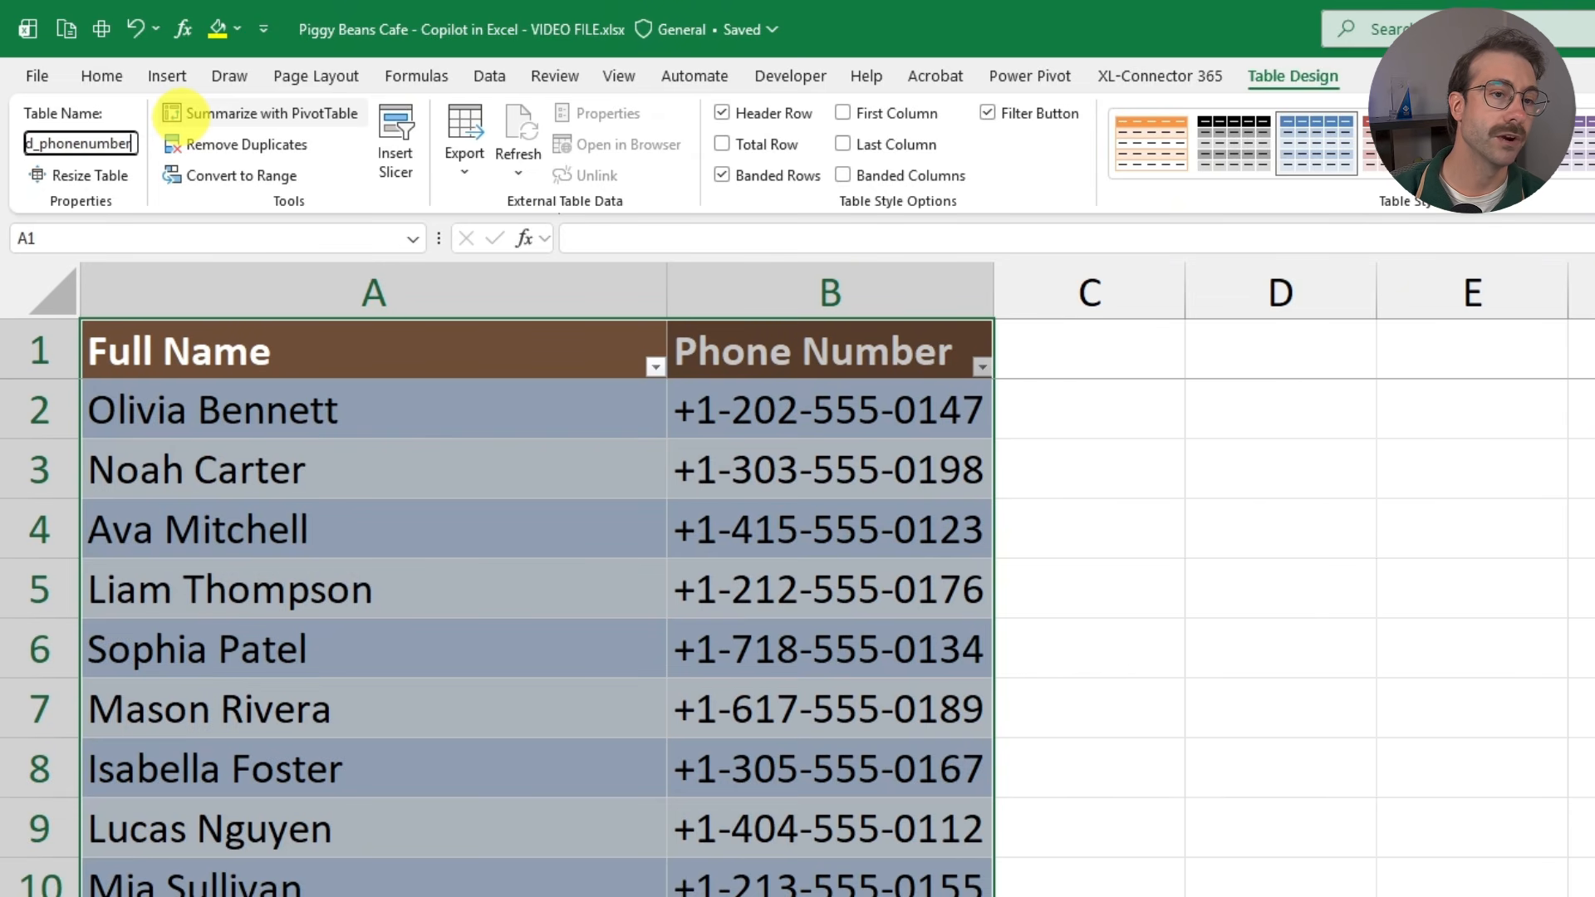
{"action": "key", "text": "Return"}
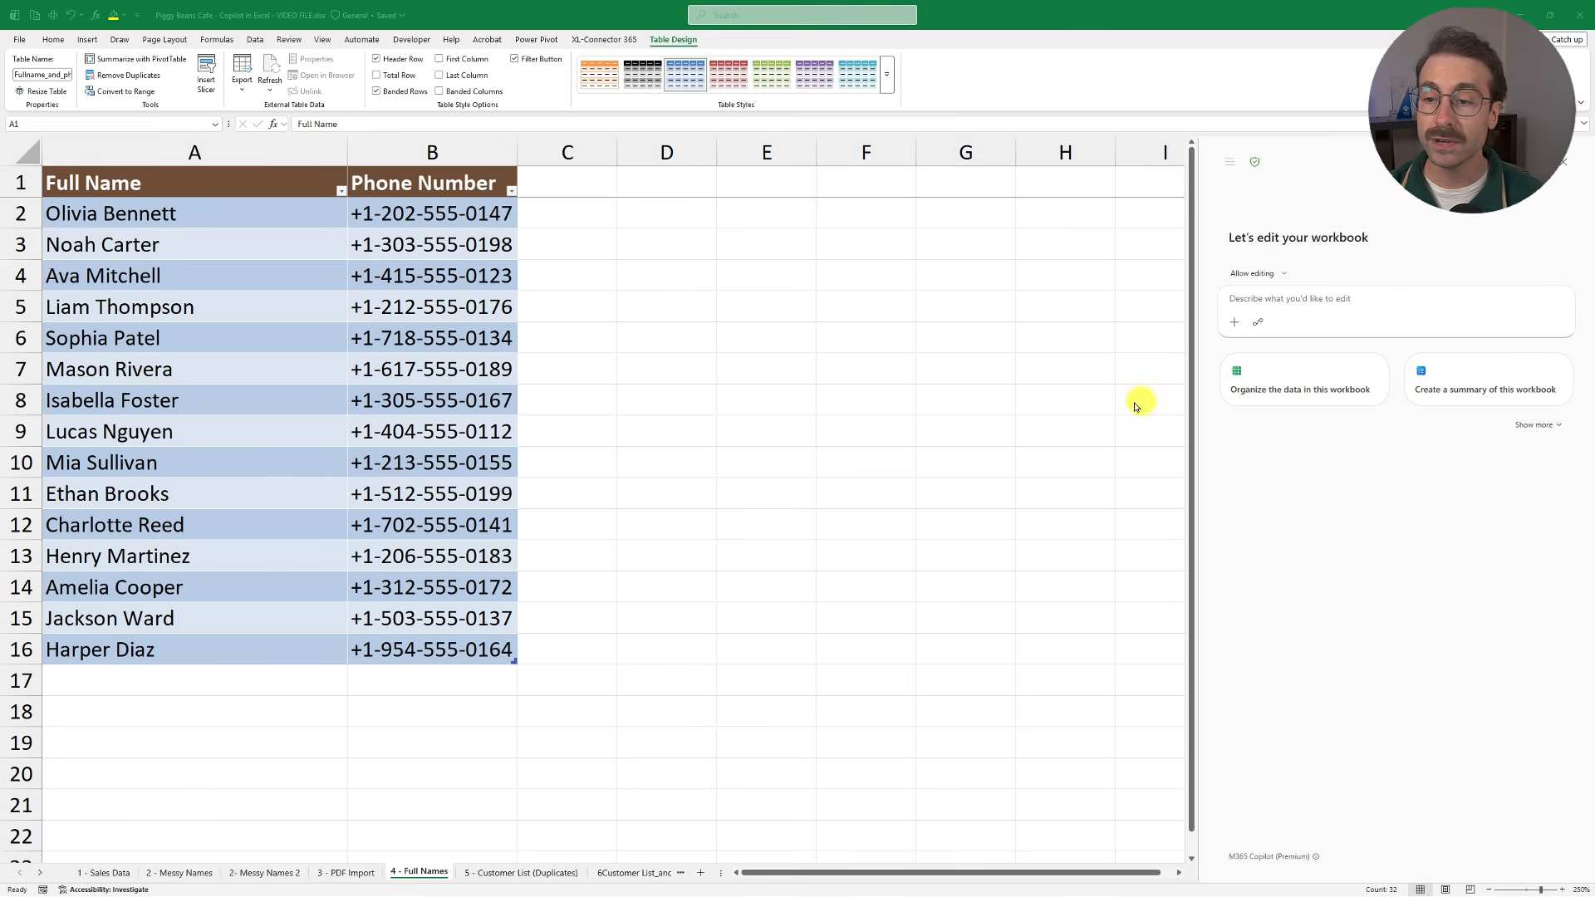
Submit the Copilot prompt "Split the Full Name column into First Name and Last Name."
{"action": "left_click", "coordinate": [1296, 299]}
{"action": "type", "text": "Split the Full Name column into First Name and Last Name."}
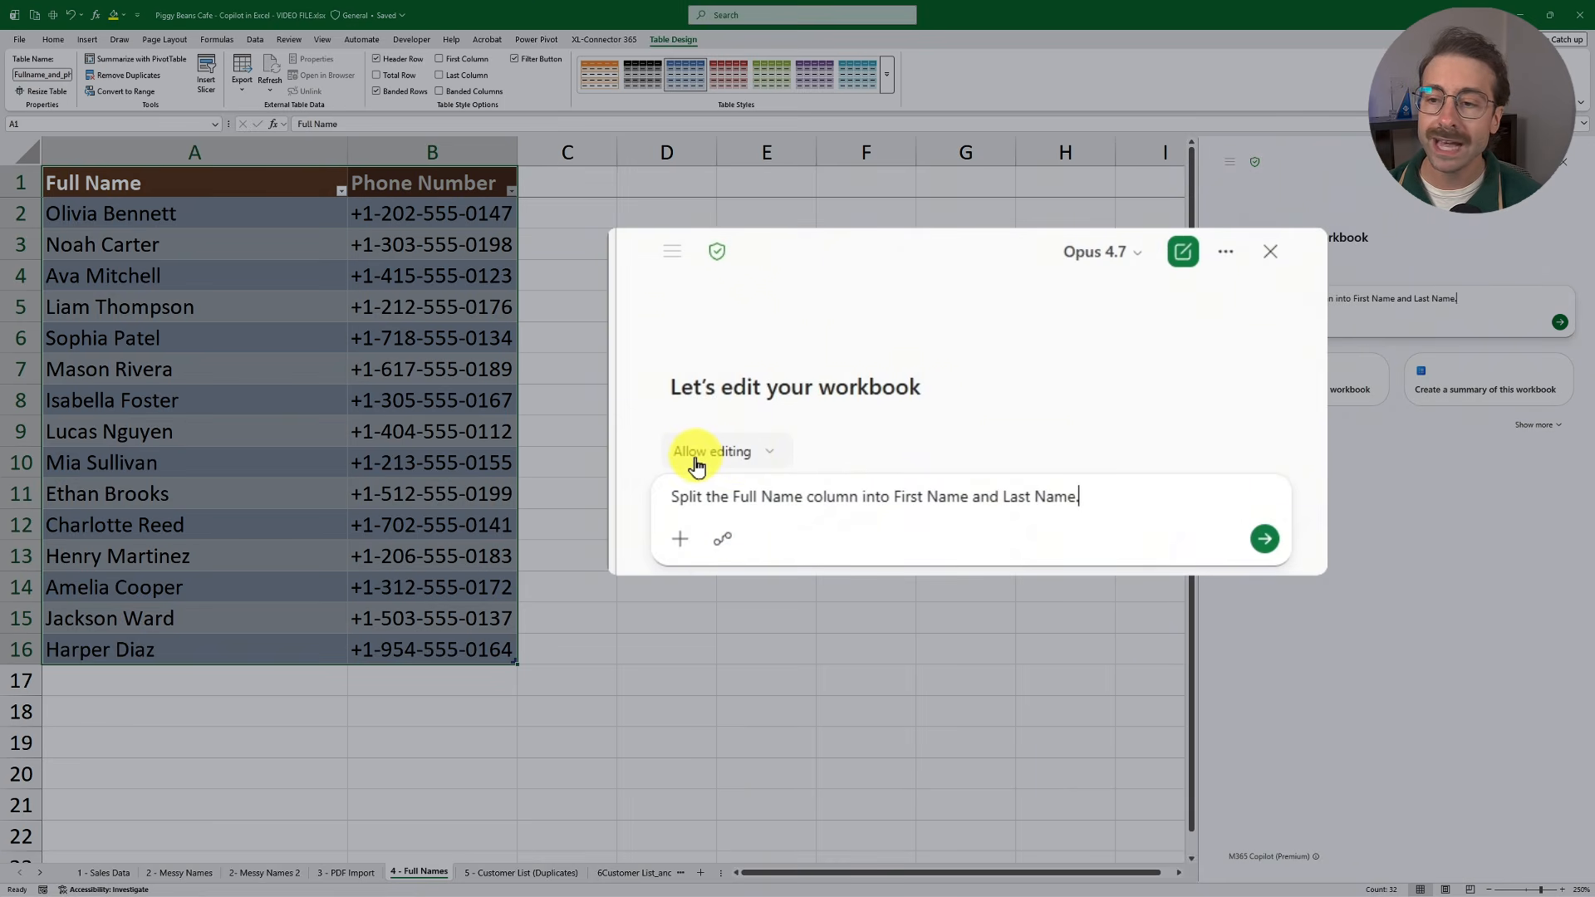
{"action": "left_click", "coordinate": [1559, 324]}
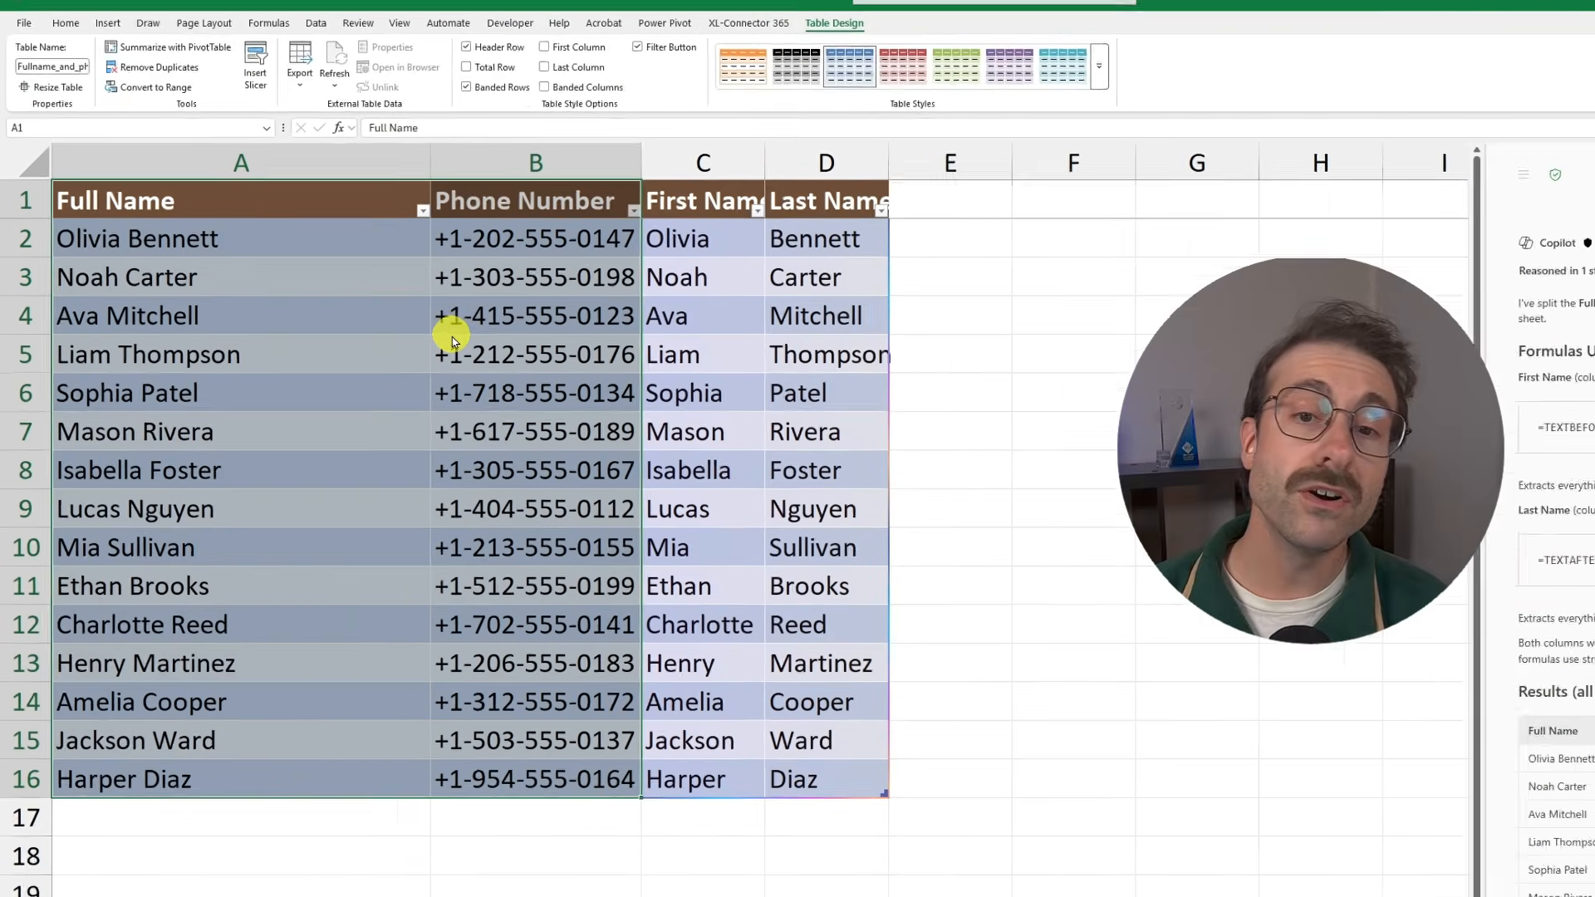
Autofit the First Name and Last Name columns and inspect the formula in cell C2
{"action": "left_click", "coordinate": [744, 236]}
{"action": "left_click_drag", "start_coordinate": [749, 161], "coordinate": [889, 162]}
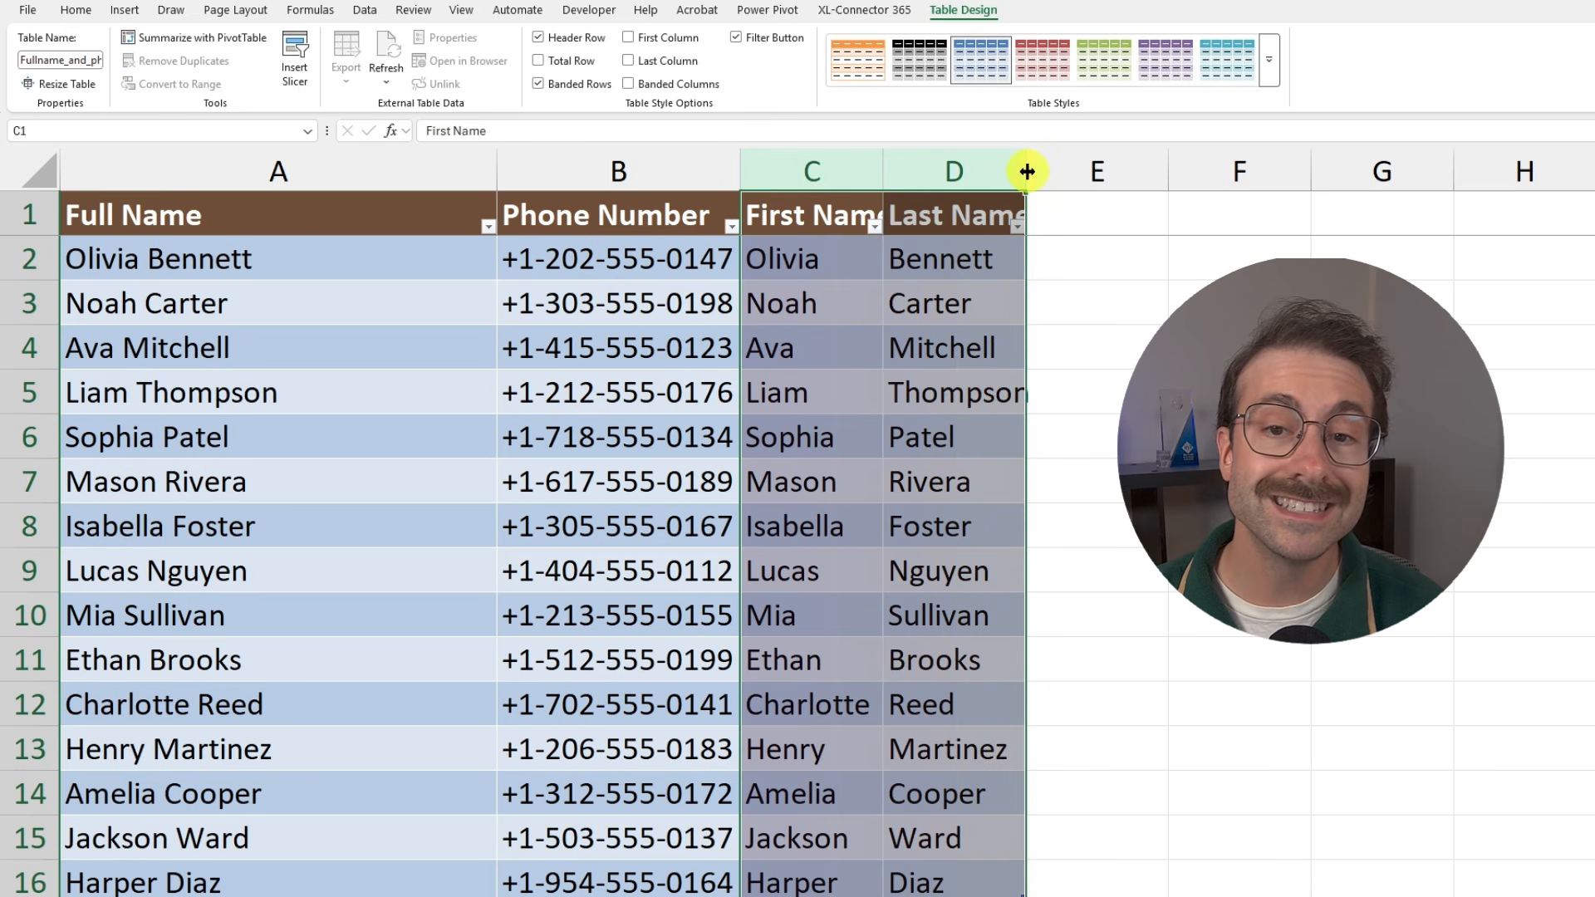
{"action": "double_click", "coordinate": [1027, 171]}
{"action": "left_click", "coordinate": [882, 249]}
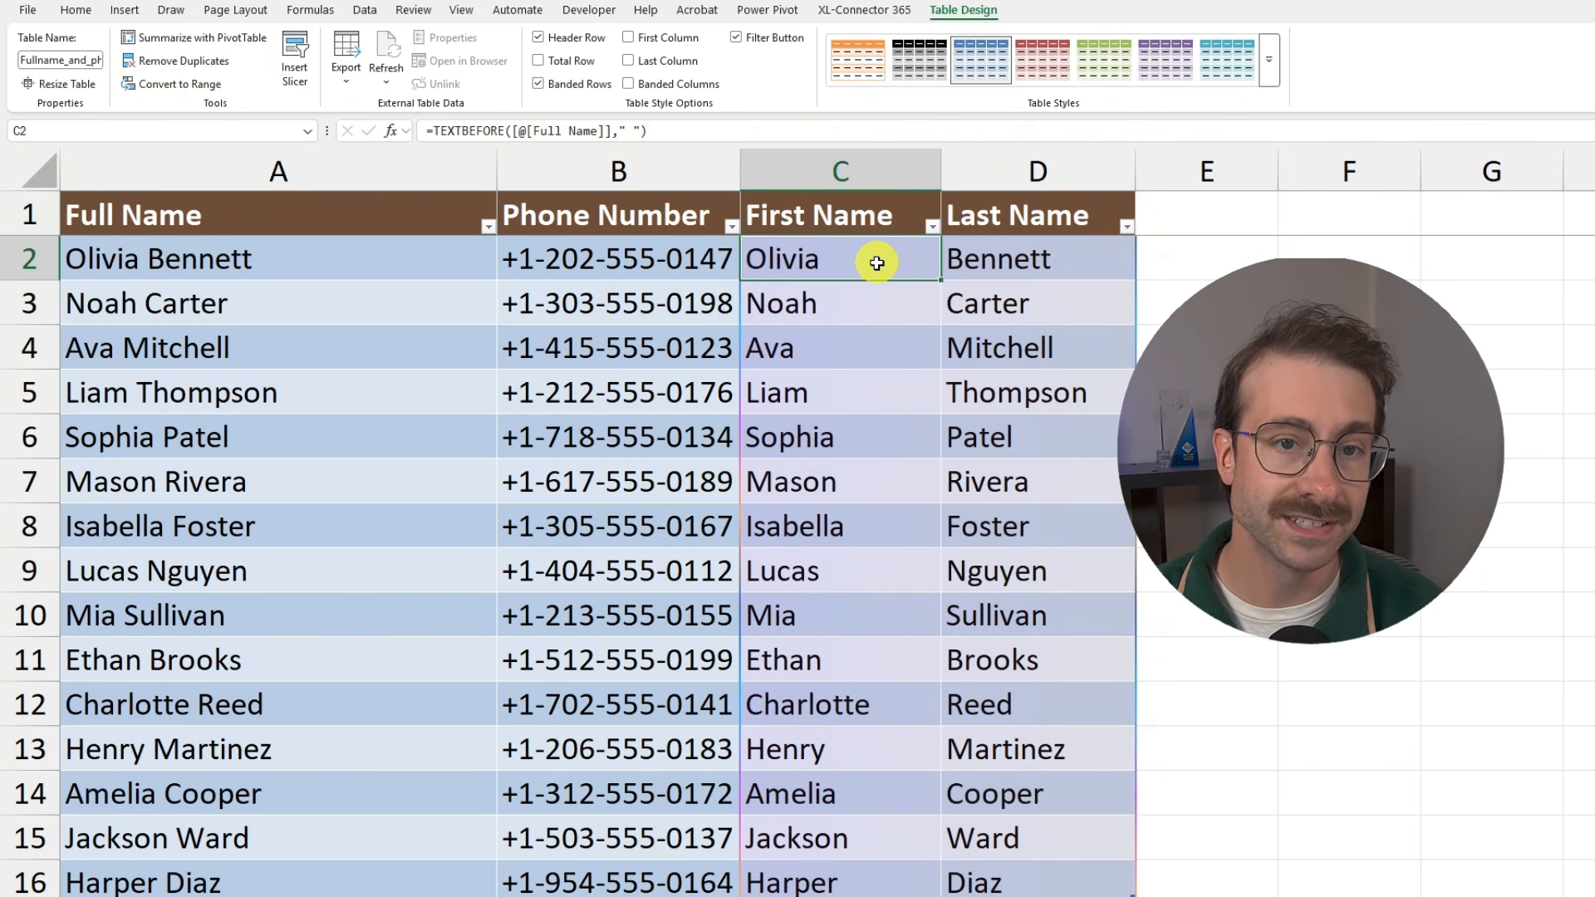
{"action": "left_click_drag", "start_coordinate": [433, 130], "coordinate": [662, 133]}
{"action": "key", "text": "Return"}
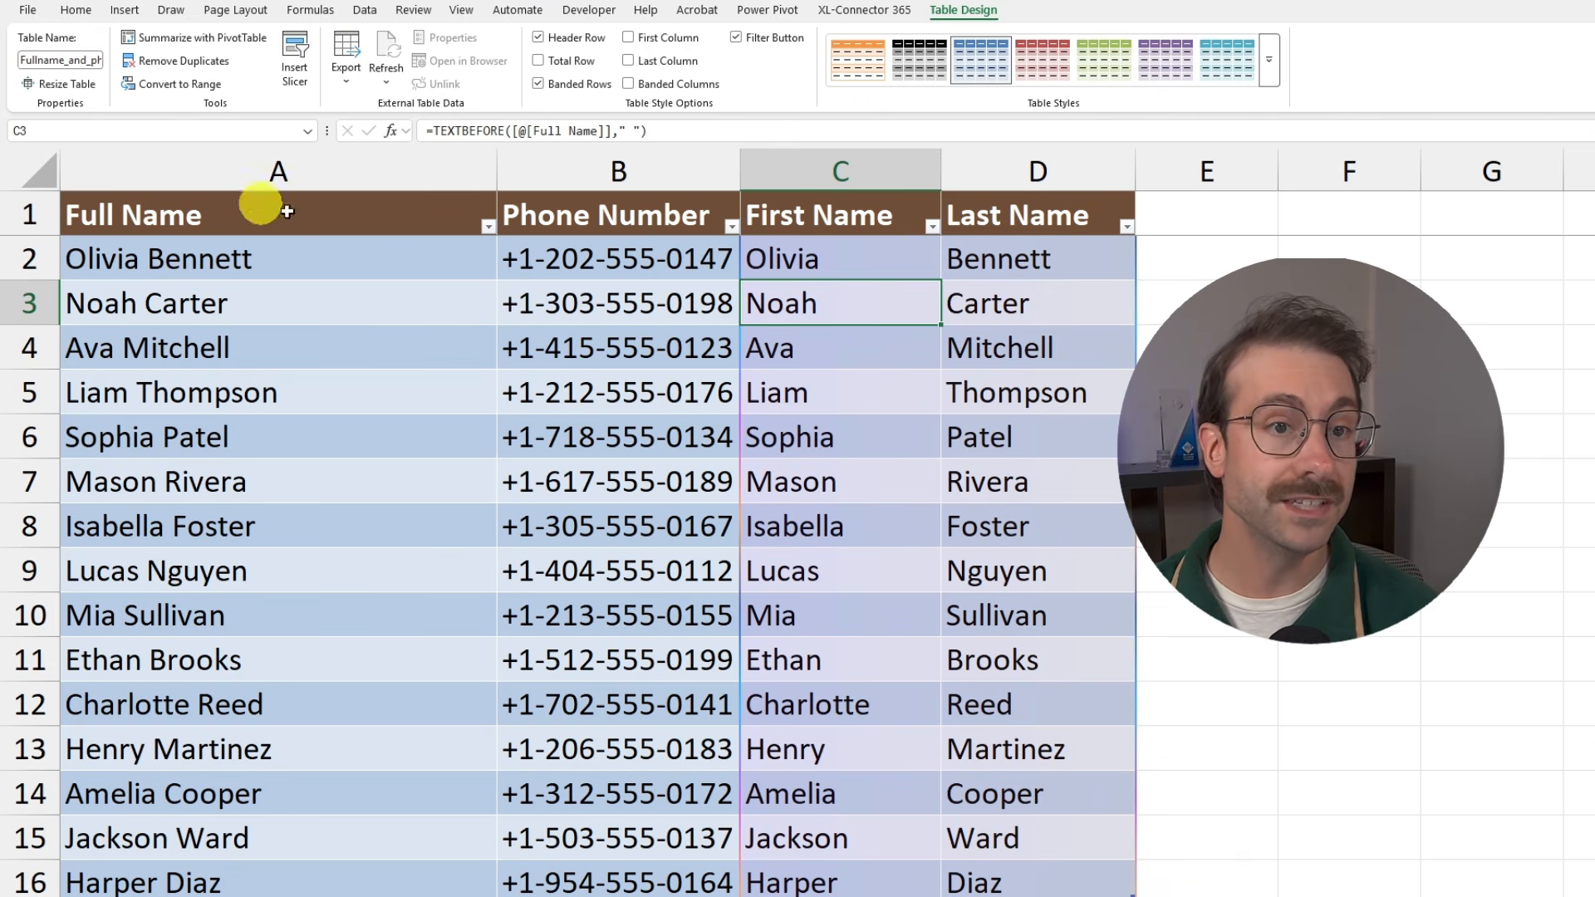
Replace the First Name and Last Name formulas in C2:D16 with their values and check the resulting cells
{"action": "left_click", "coordinate": [837, 255]}
{"action": "left_click_drag", "start_coordinate": [837, 255], "coordinate": [1096, 868]}
{"action": "key", "text": "ctrl+c"}
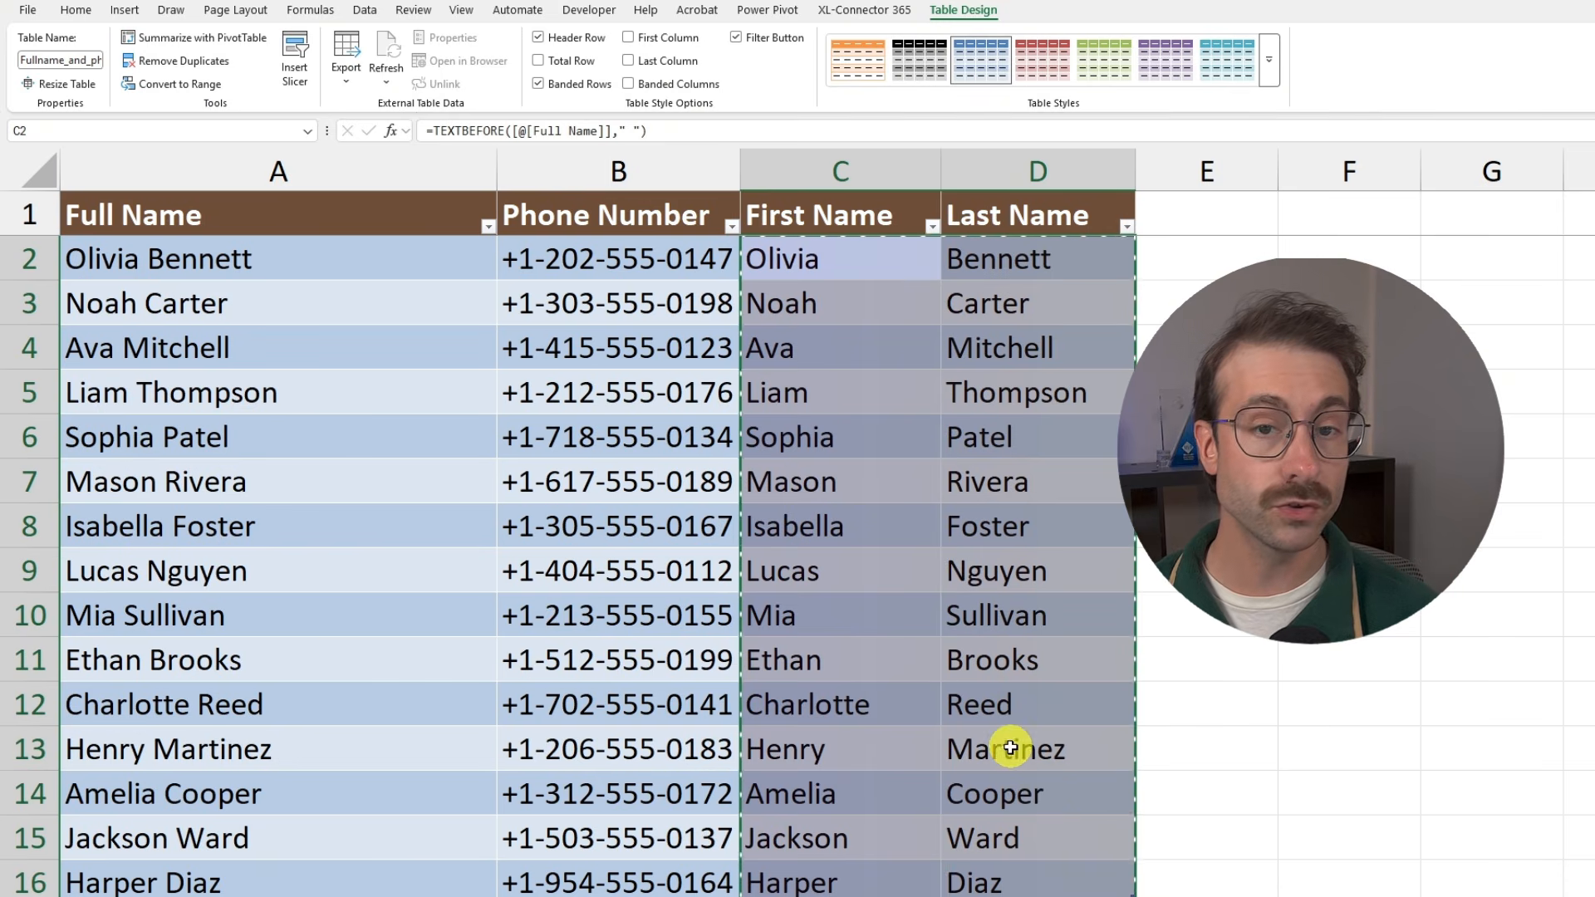
{"action": "right_click", "coordinate": [879, 264]}
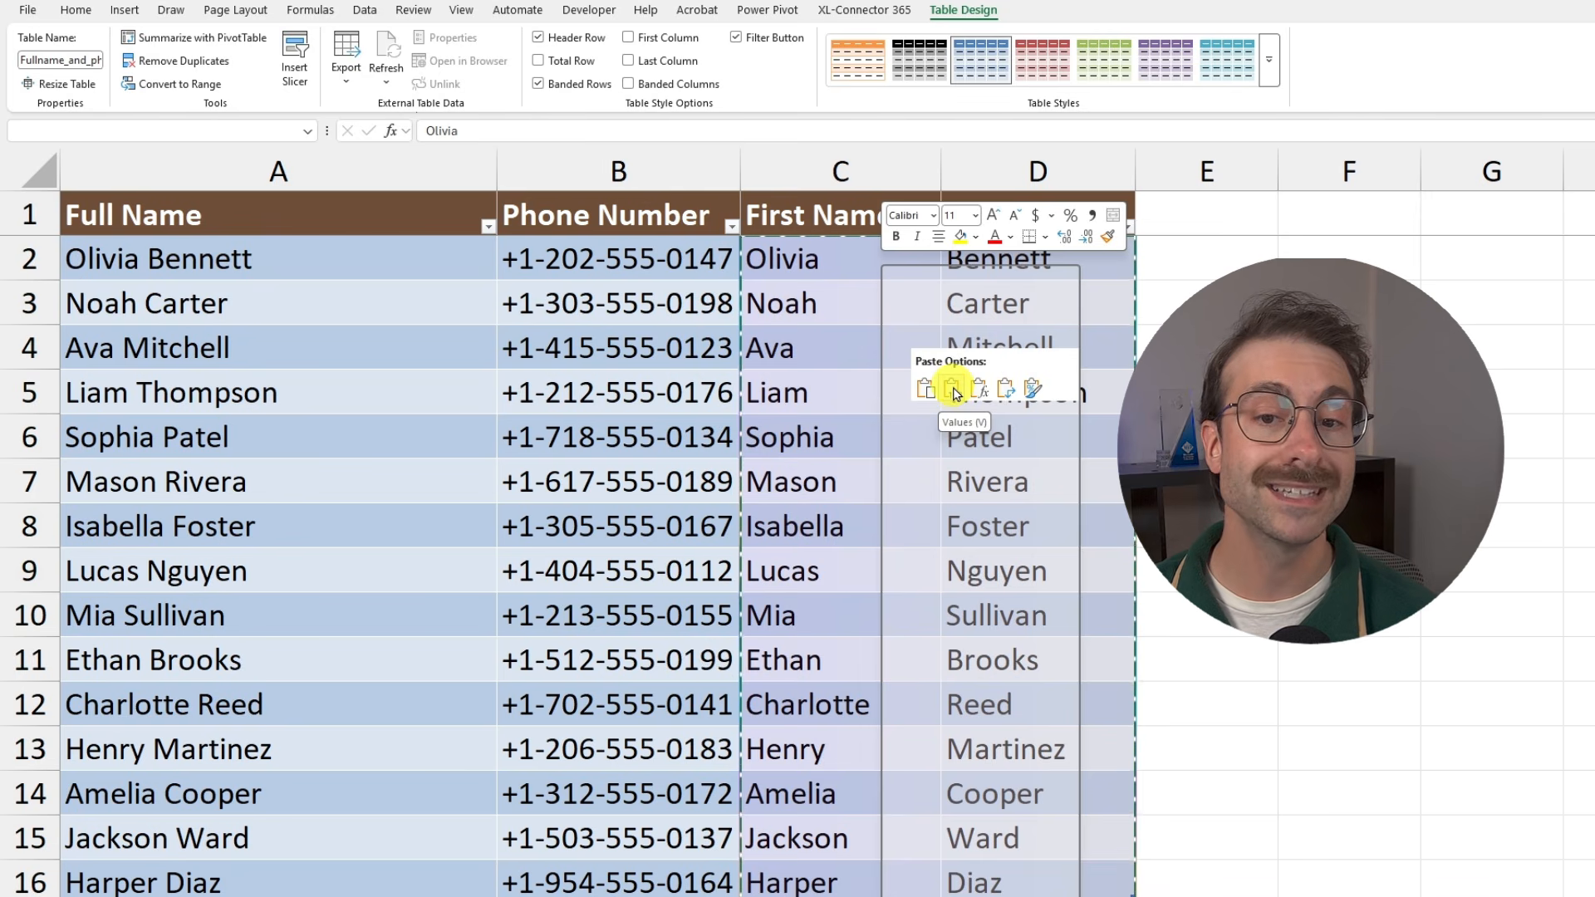
{"action": "left_click", "coordinate": [953, 389]}
{"action": "left_click", "coordinate": [831, 259]}
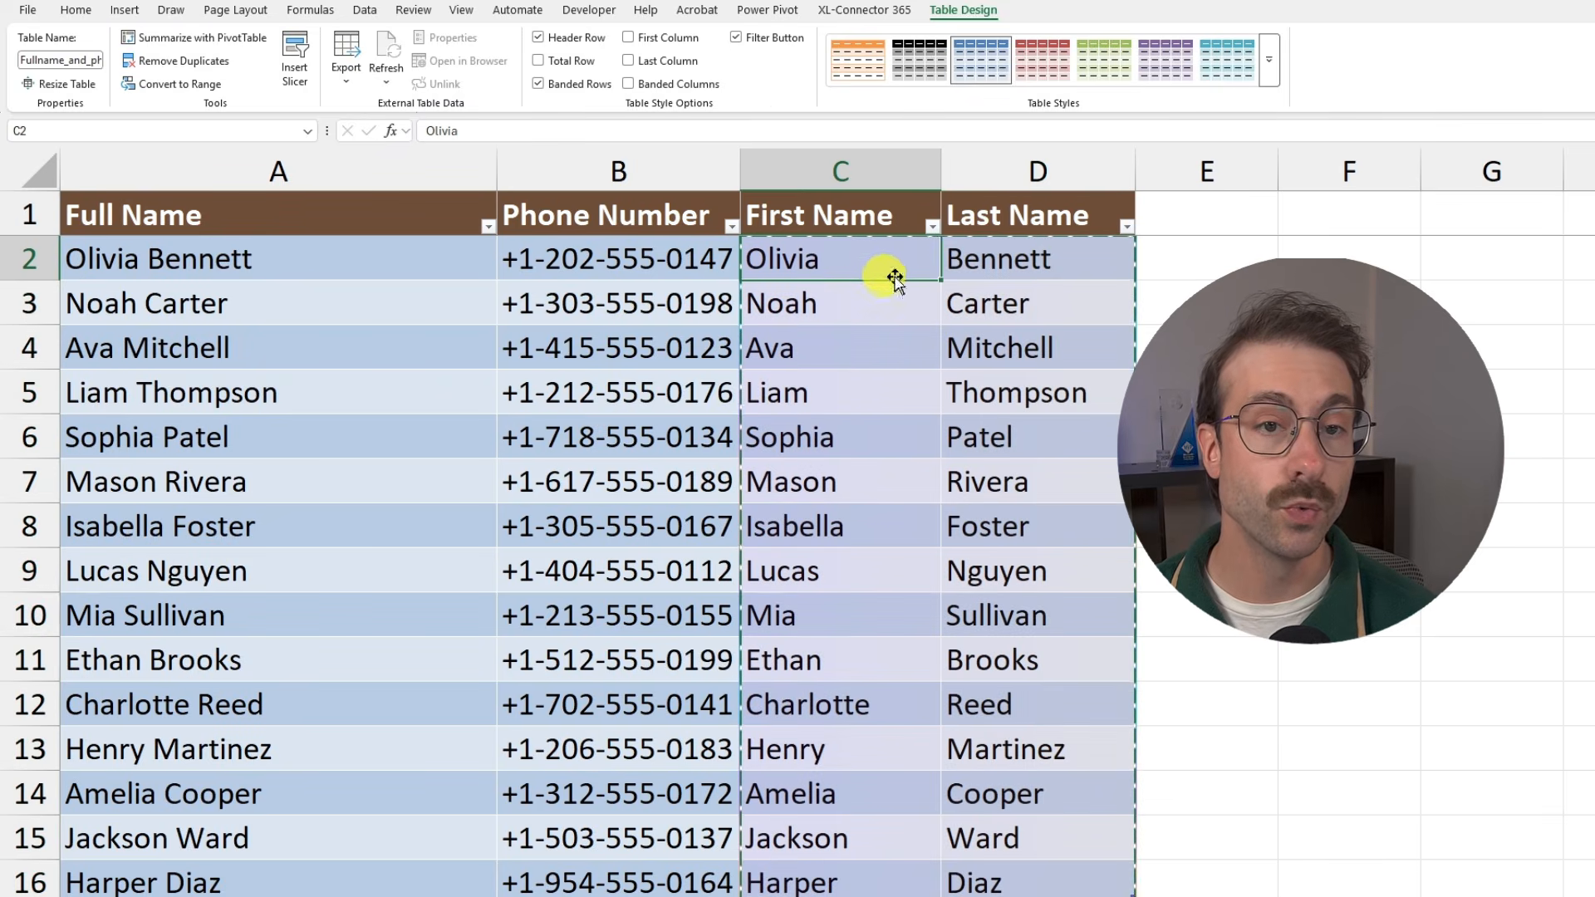
{"action": "left_click", "coordinate": [972, 257]}
{"action": "left_click", "coordinate": [872, 314]}
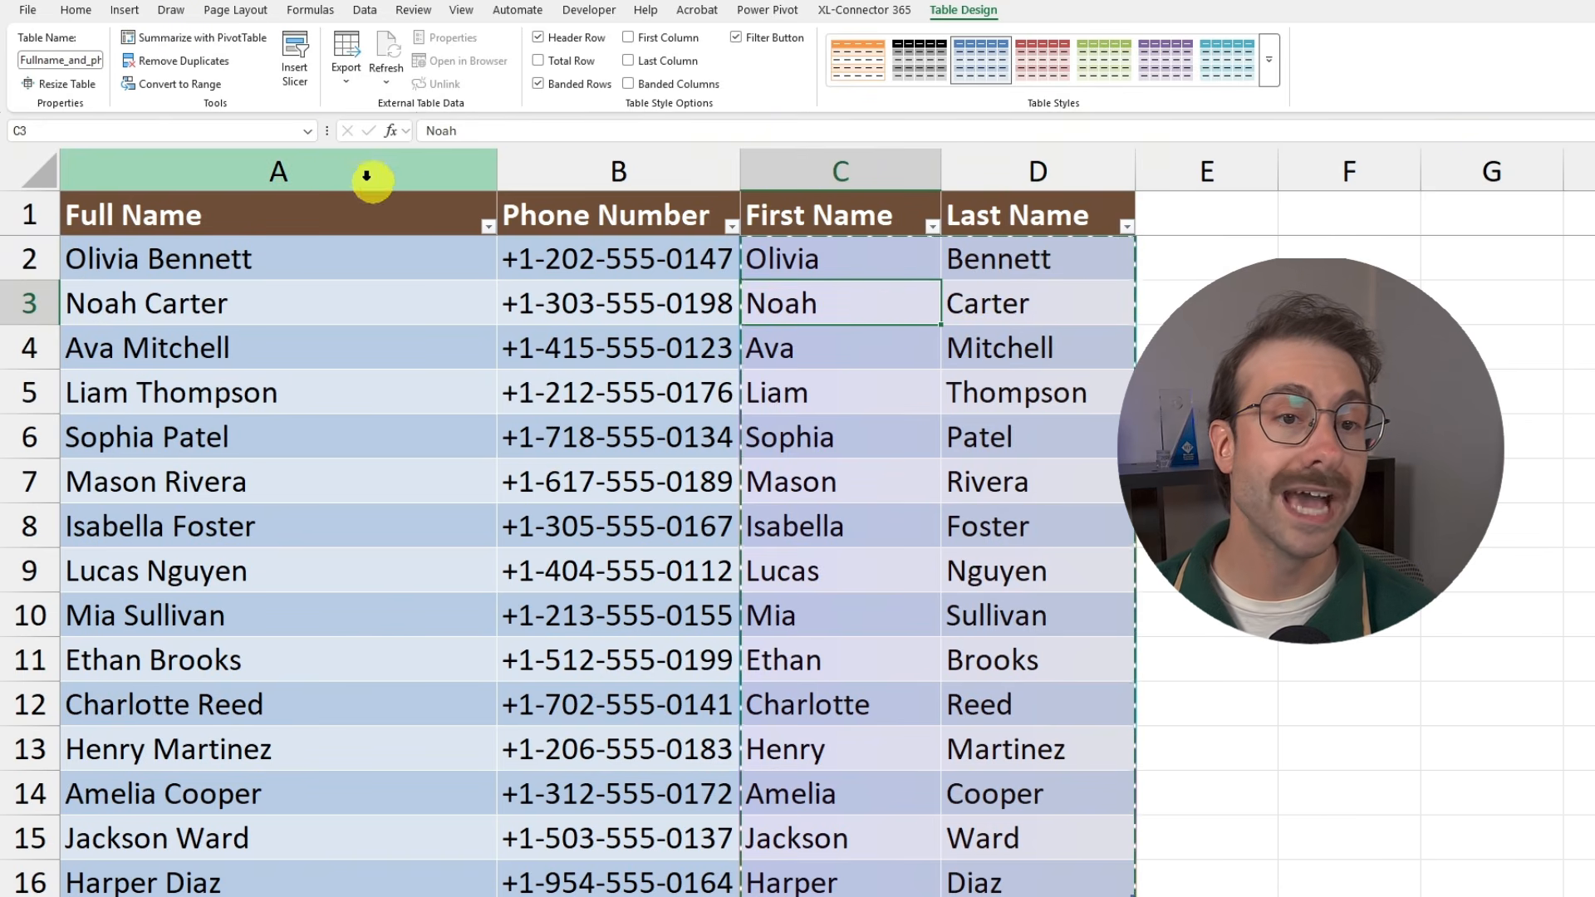
Delete the Full Name column and check the remaining first and last name cells
{"action": "right_click", "coordinate": [341, 170]}
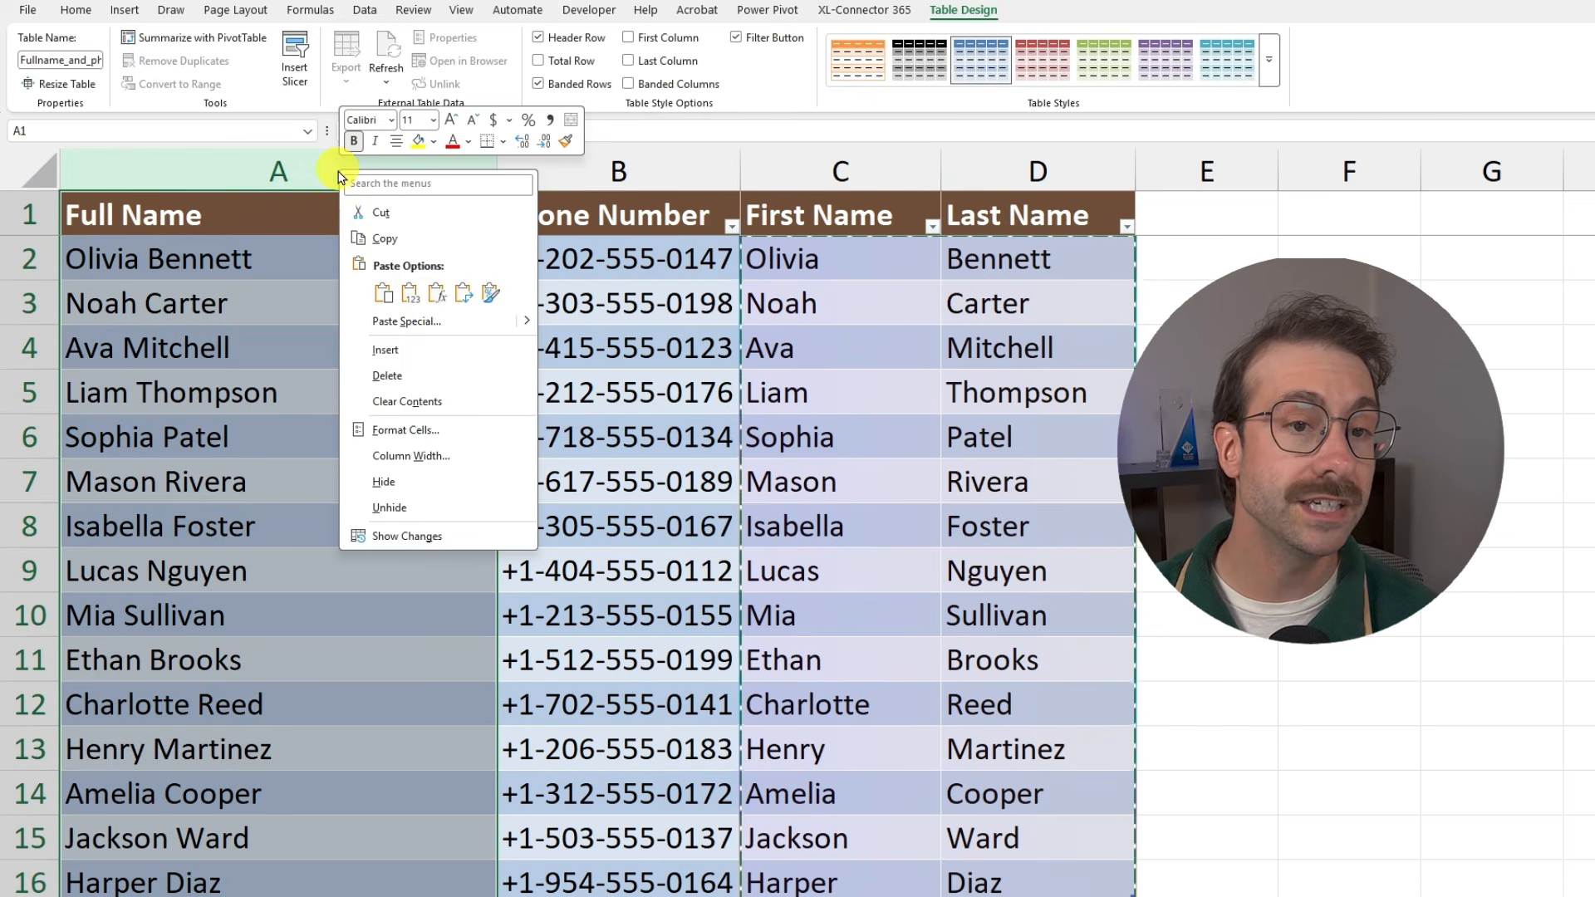
{"action": "left_click", "coordinate": [432, 378]}
{"action": "left_click", "coordinate": [702, 347]}
{"action": "left_click", "coordinate": [419, 241]}
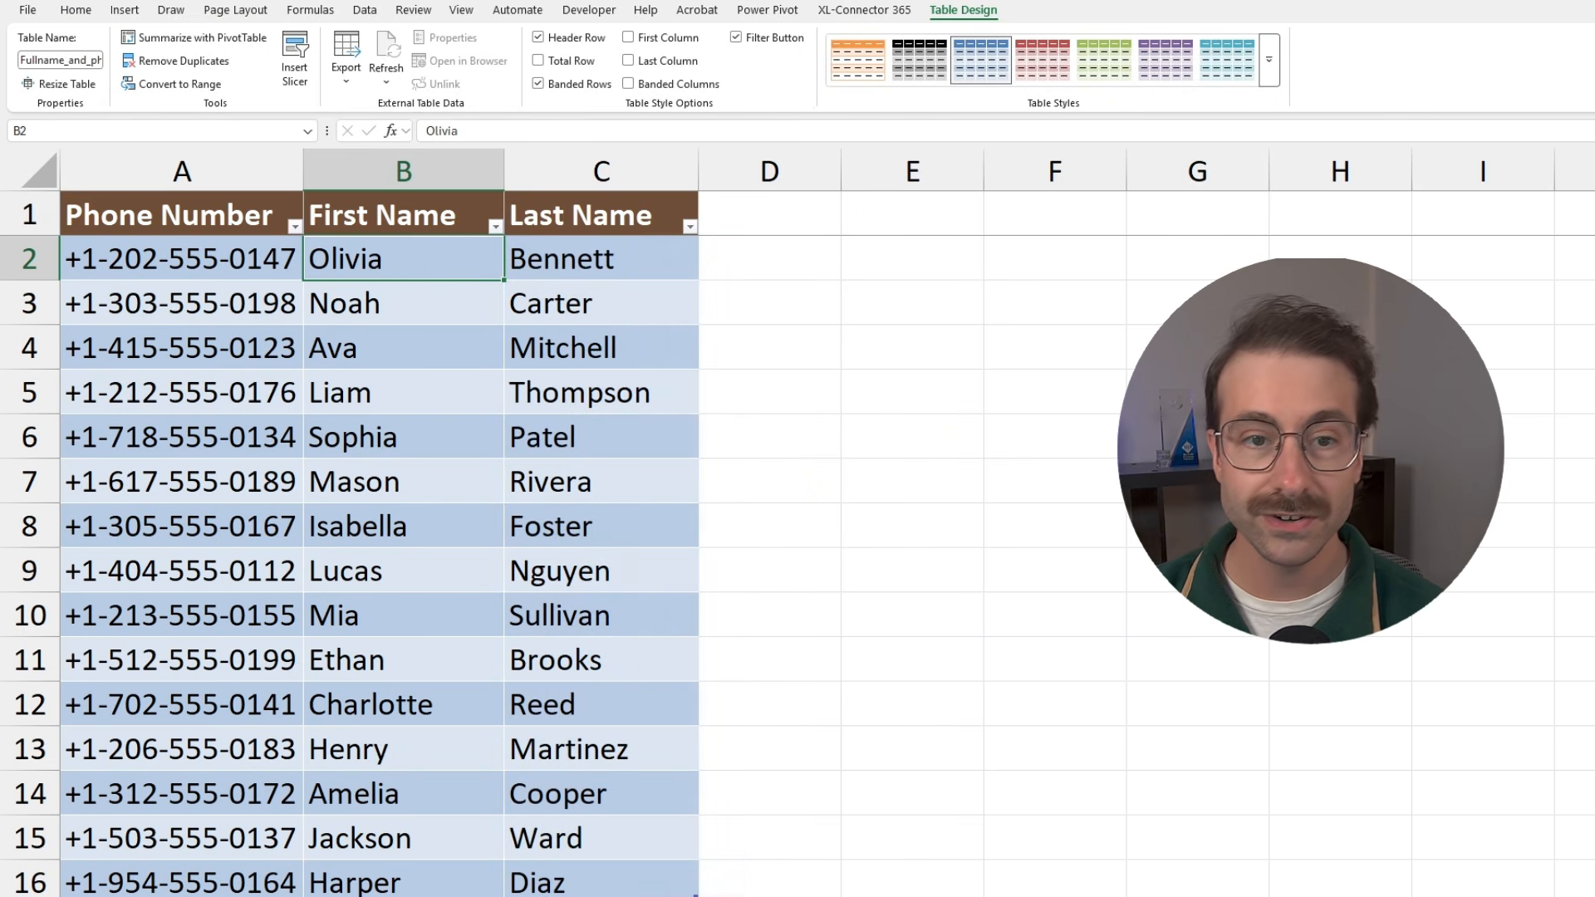
{"action": "left_click", "coordinate": [852, 465]}
{"action": "left_click", "coordinate": [581, 302]}
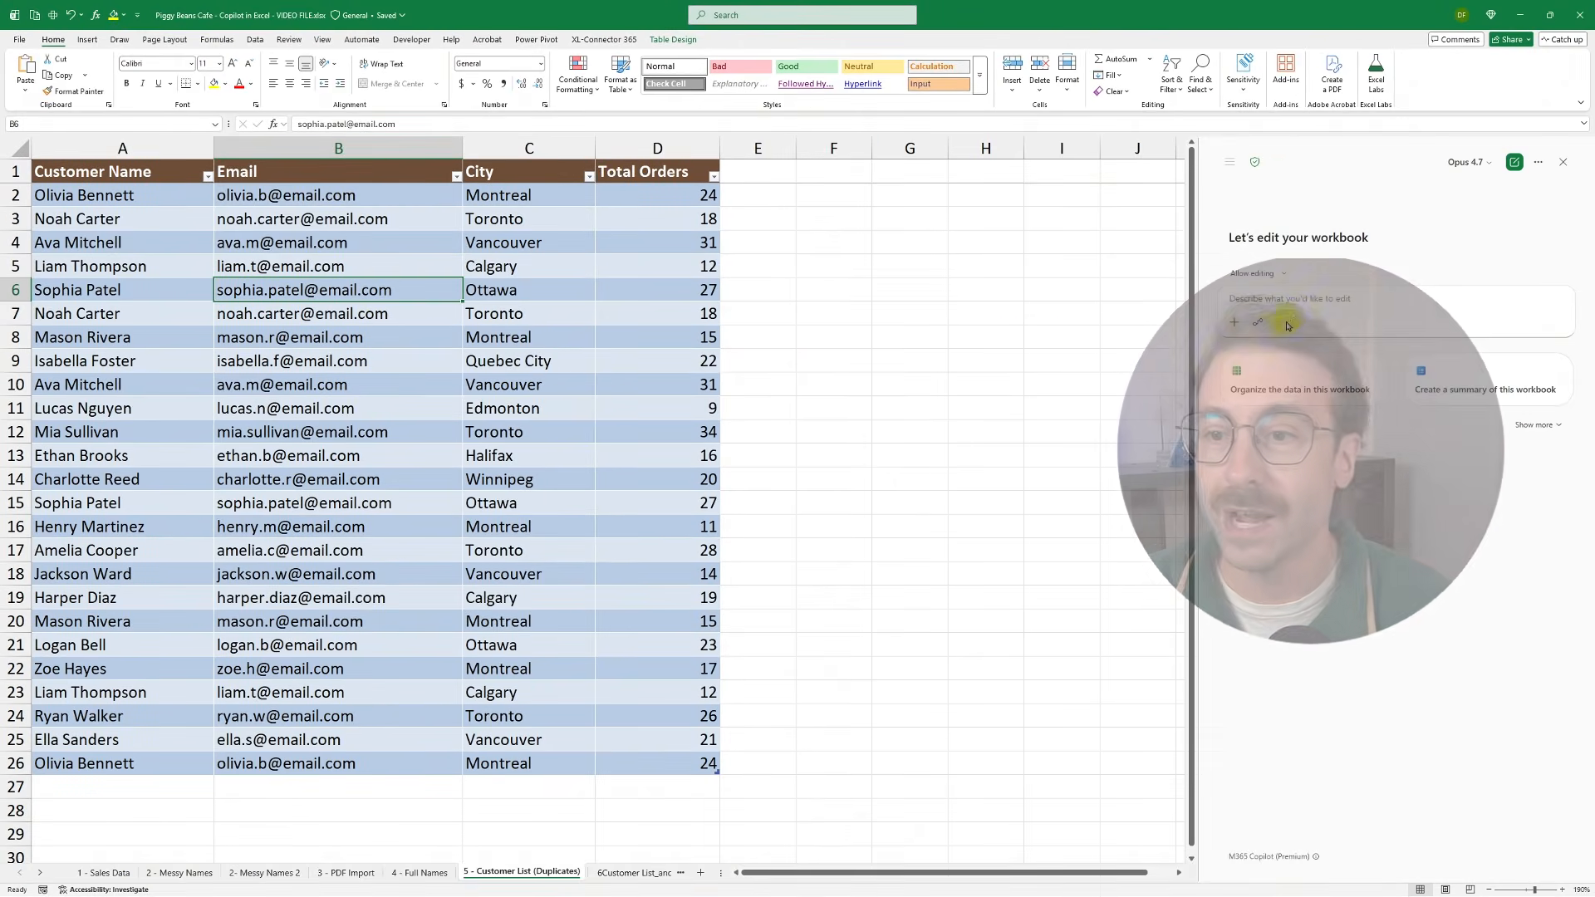
Submit the Copilot prompt "Find the duplicate rows in this table and remove them." on the 5 - Customer List (Duplicates) sheet
{"action": "left_click", "coordinate": [1325, 299]}
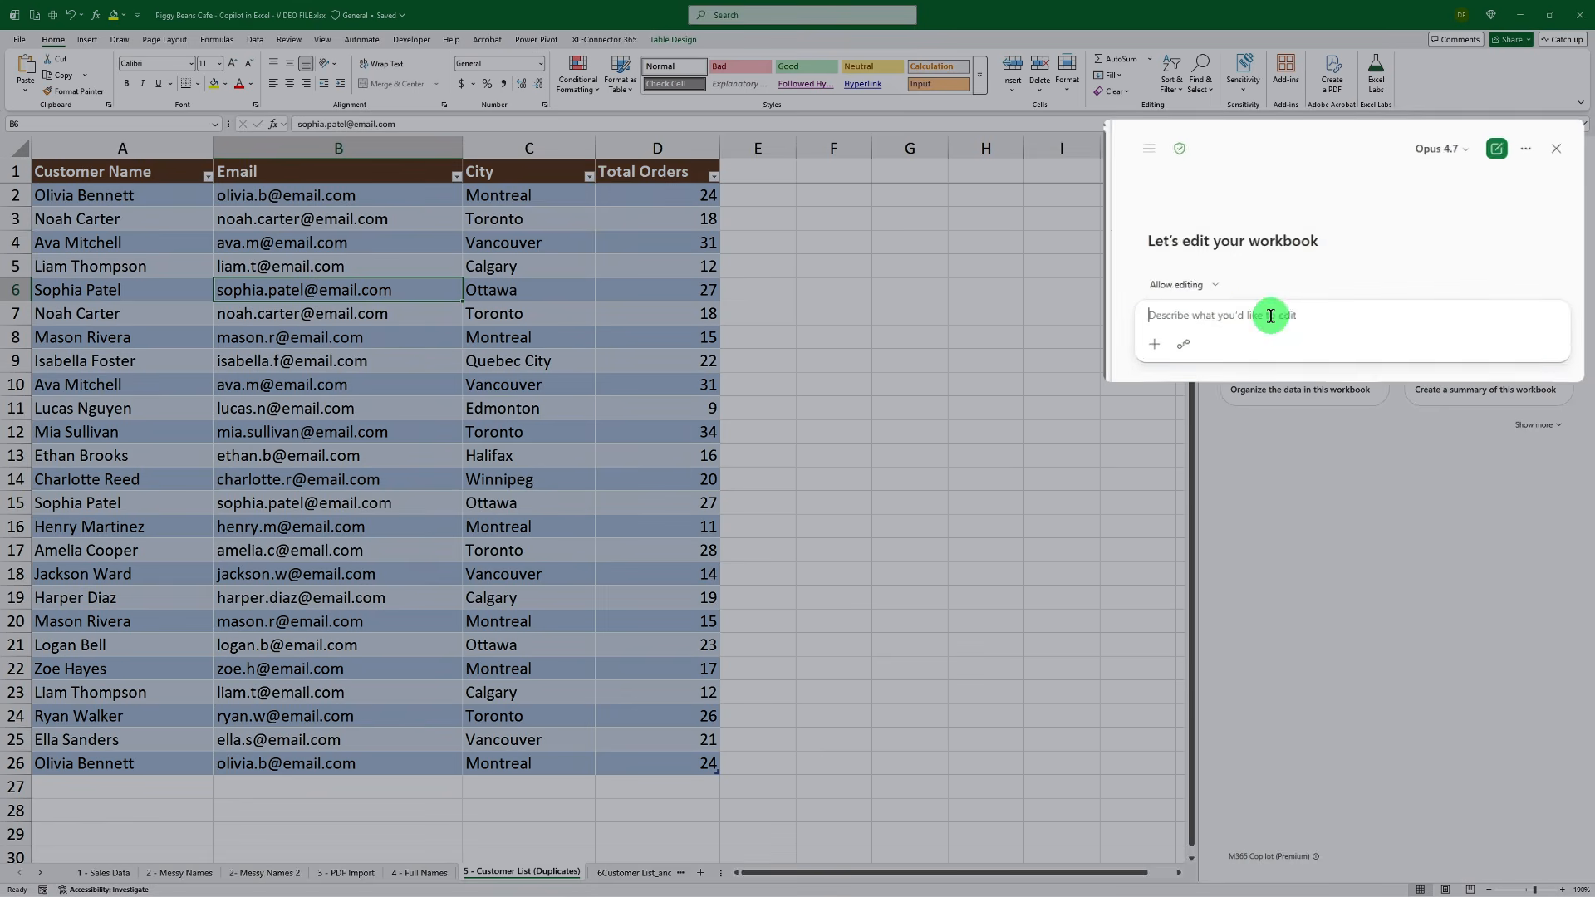
{"action": "key", "text": "ctrl+v"}
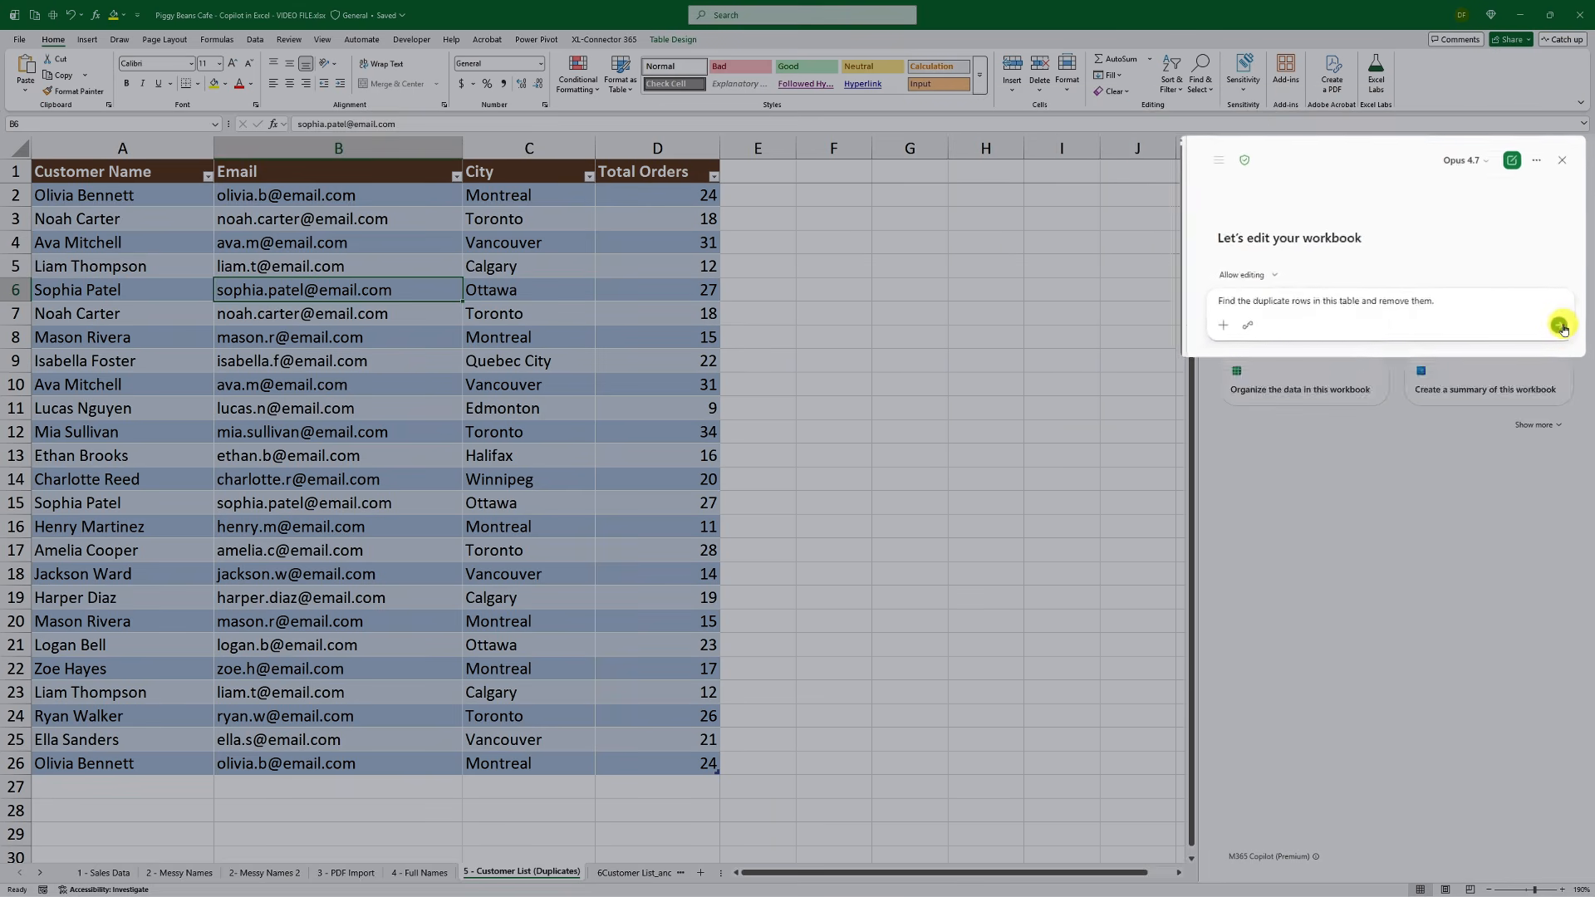
{"action": "left_click", "coordinate": [1559, 326]}
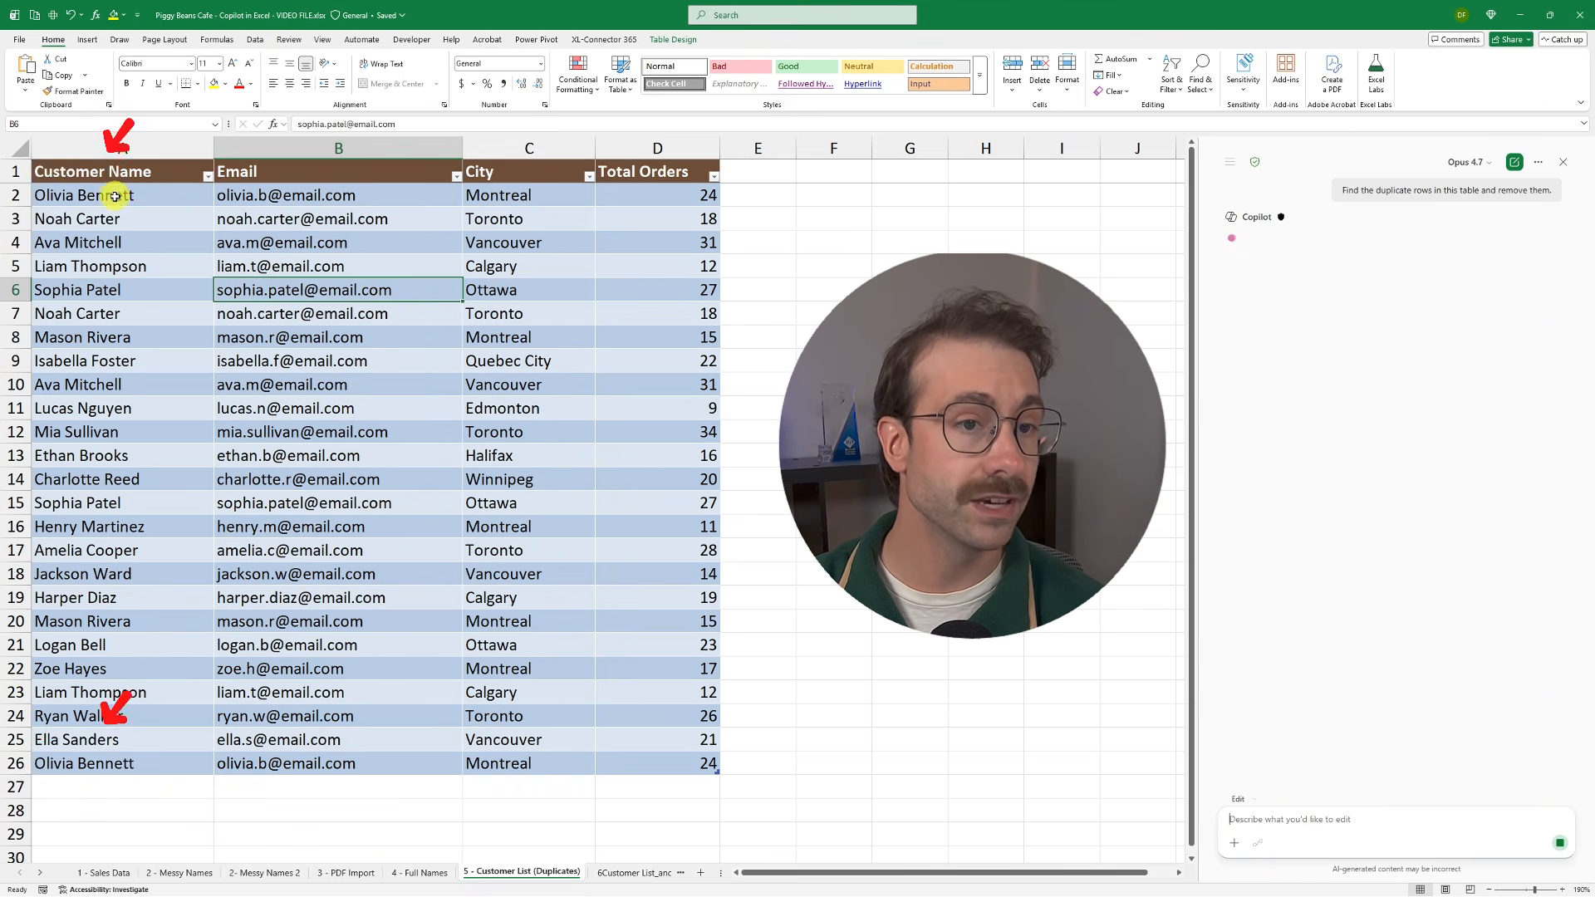
{"action": "left_click", "coordinate": [144, 202]}
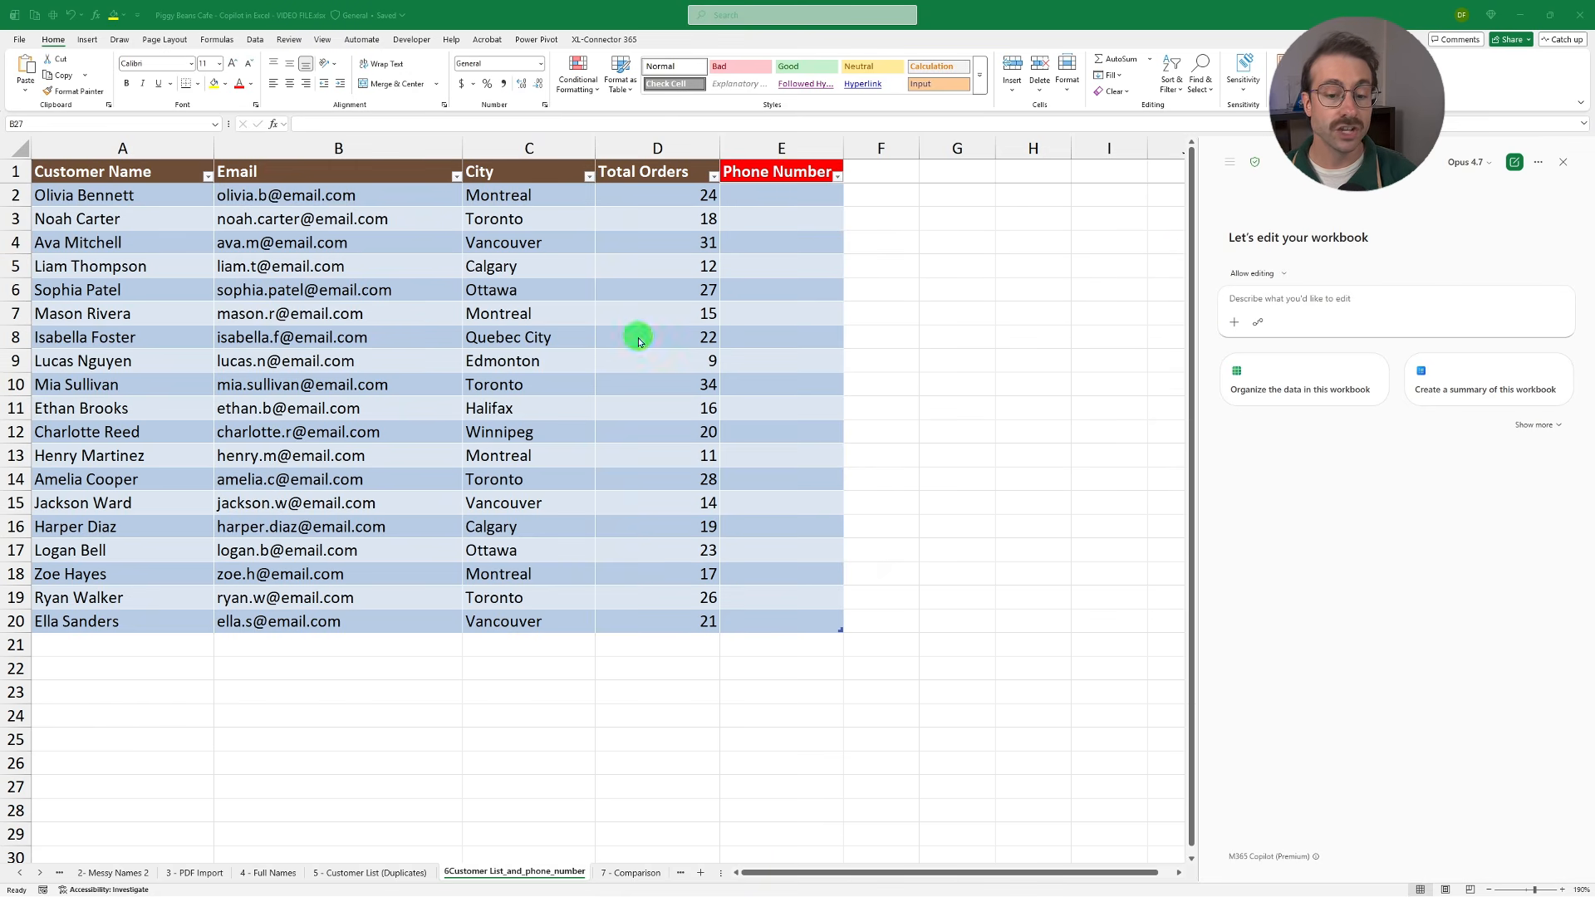
Compare the customer list and its empty Phone Number column with the names and phone numbers on the 4 - Full Names sheet
{"action": "left_click_drag", "start_coordinate": [132, 167], "coordinate": [778, 616]}
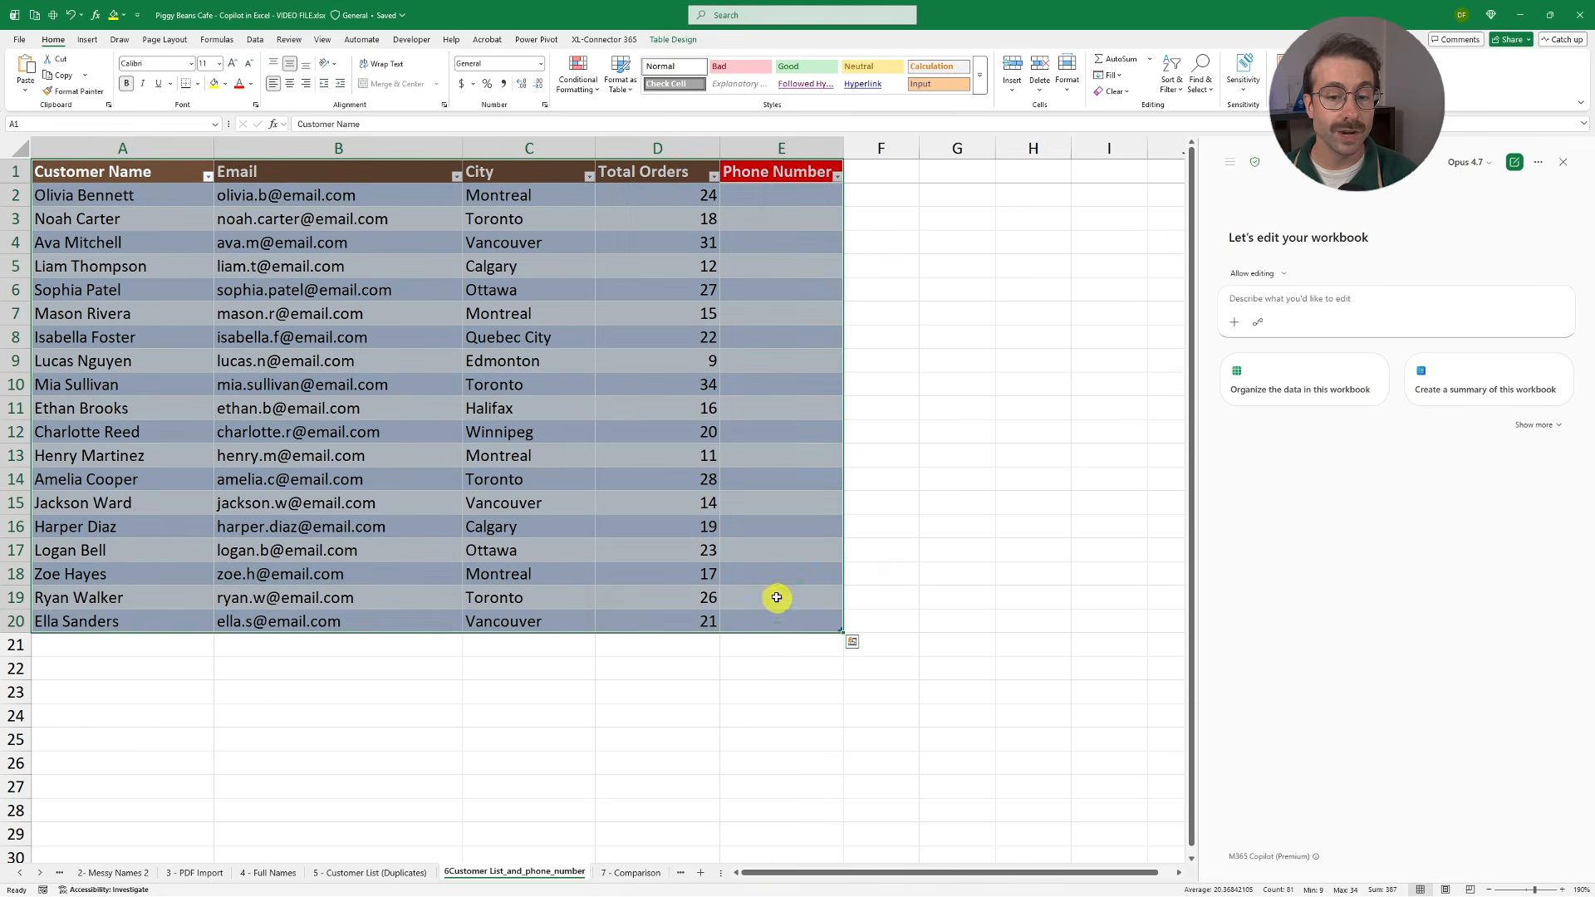
{"action": "left_click", "coordinate": [775, 597]}
{"action": "left_click_drag", "start_coordinate": [745, 171], "coordinate": [791, 628]}
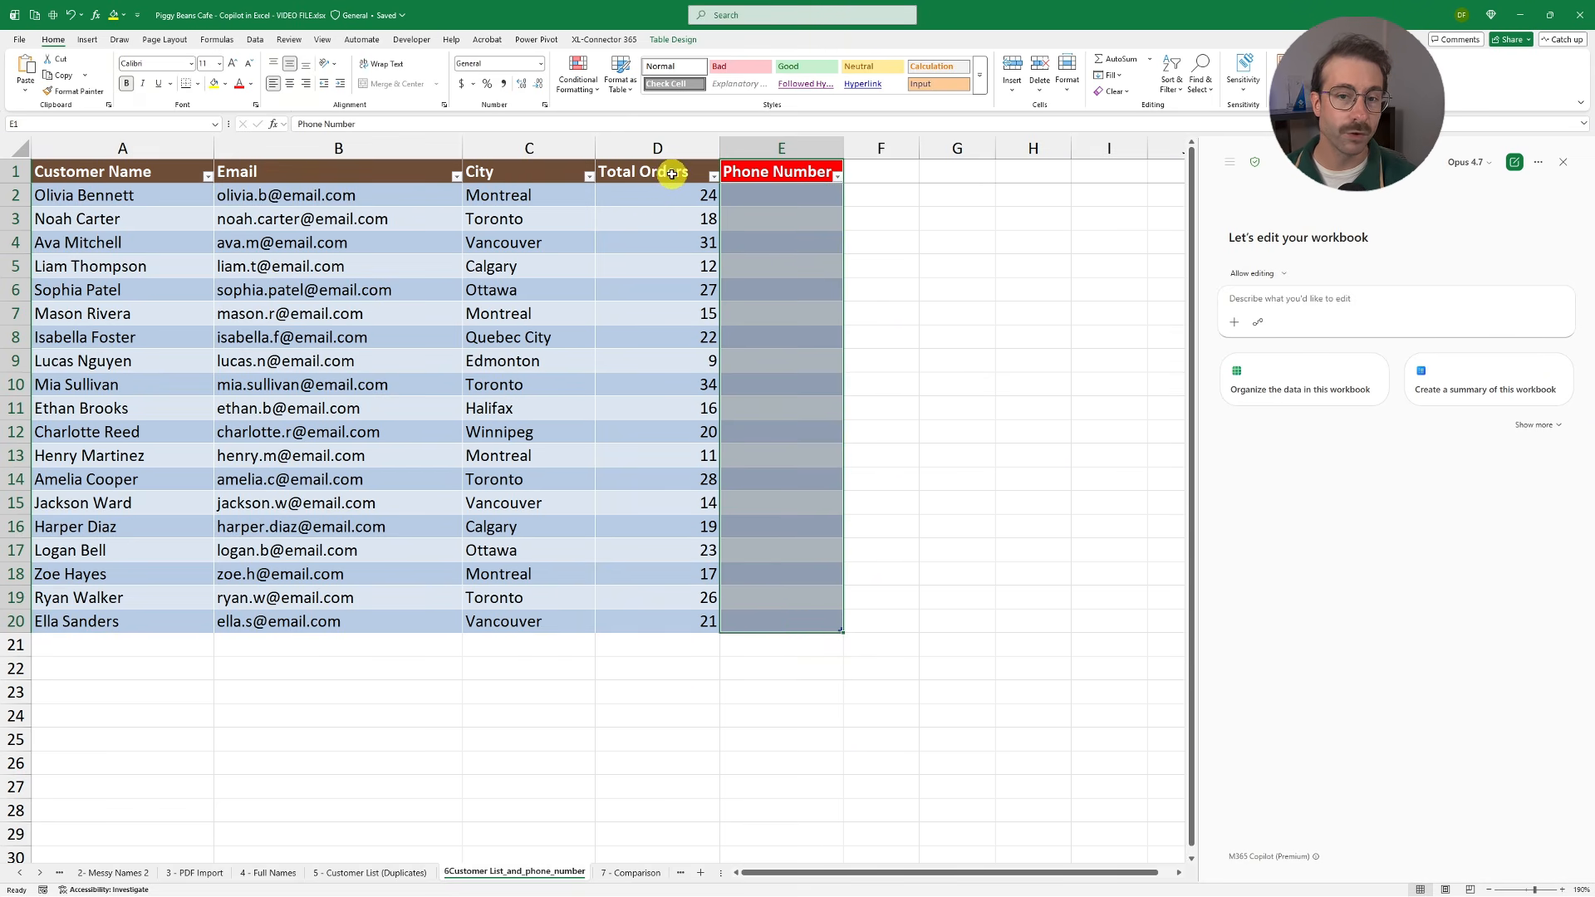
{"action": "left_click_drag", "start_coordinate": [672, 173], "coordinate": [679, 630]}
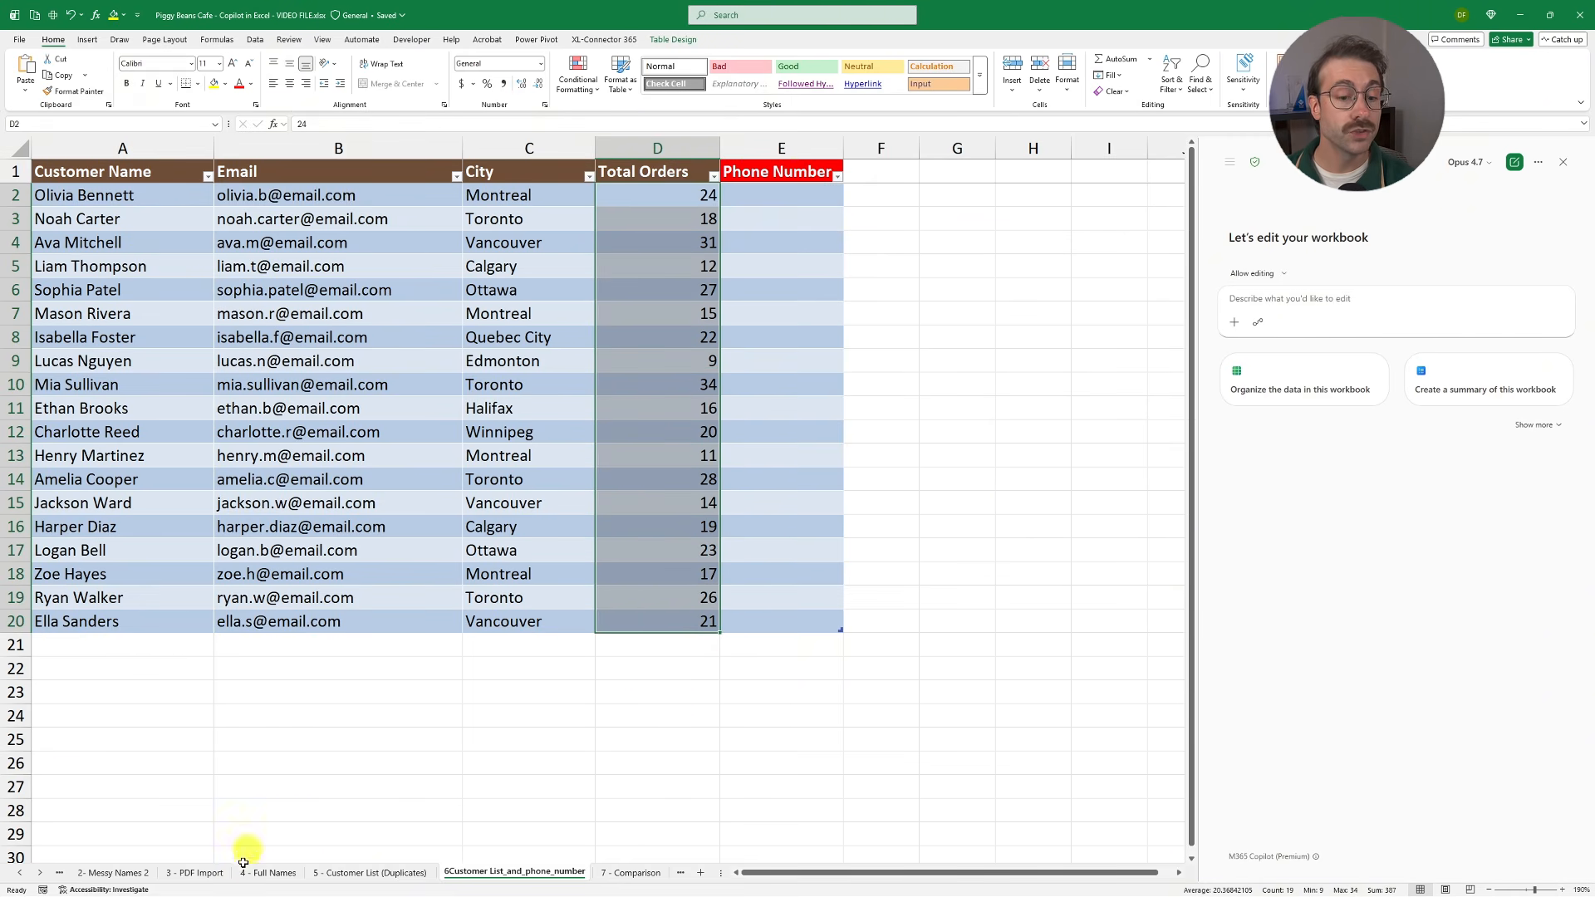
{"action": "left_click", "coordinate": [270, 874]}
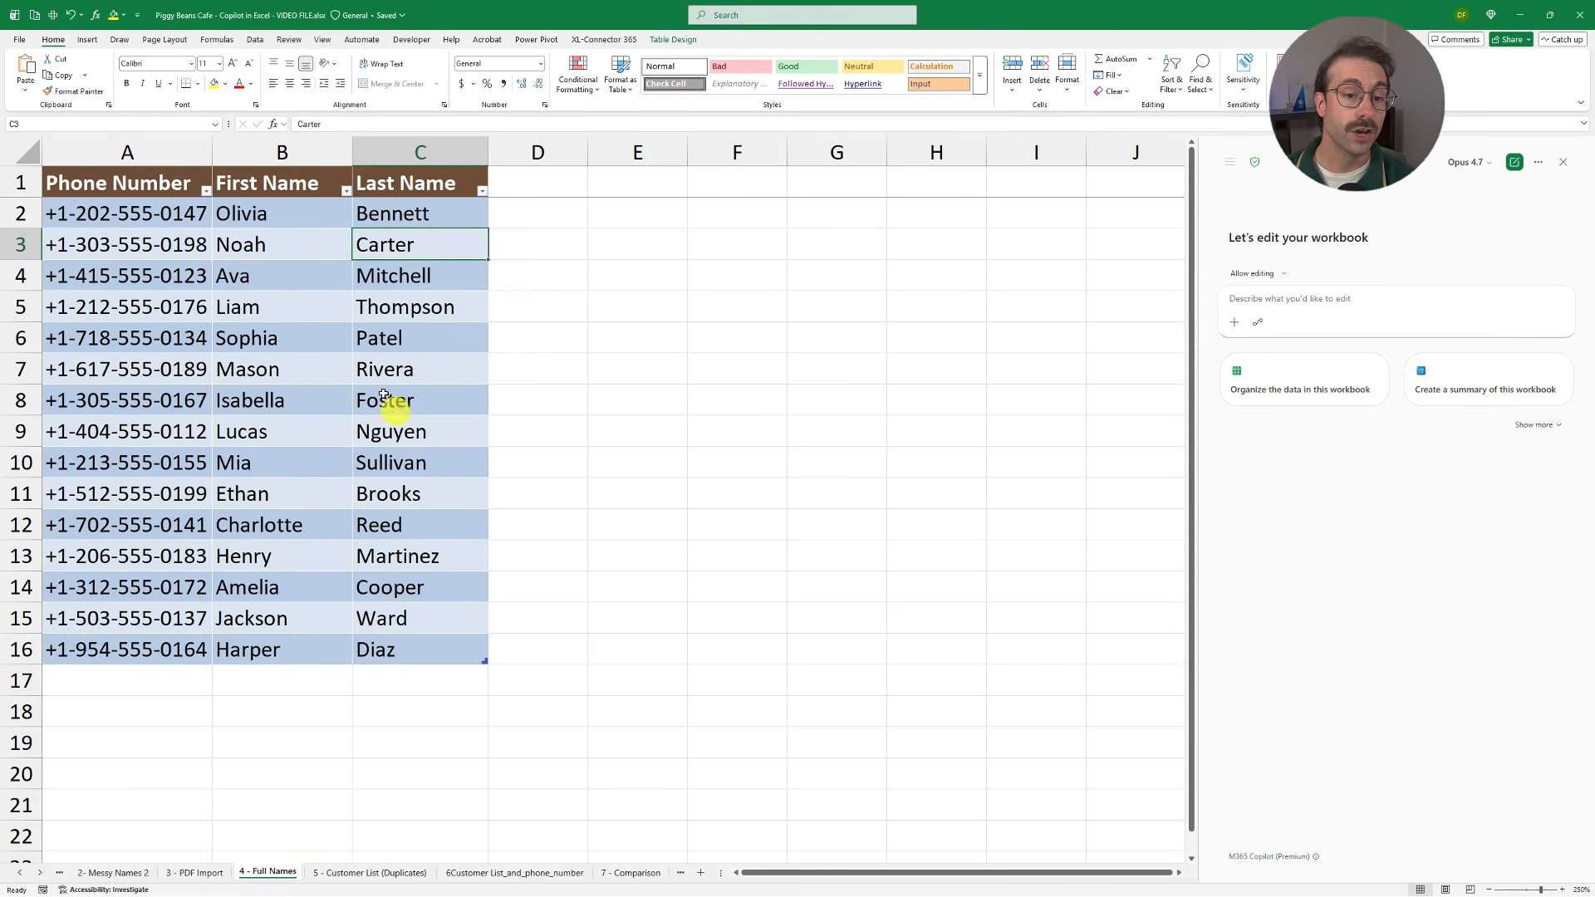
{"action": "left_click_drag", "start_coordinate": [283, 211], "coordinate": [474, 655]}
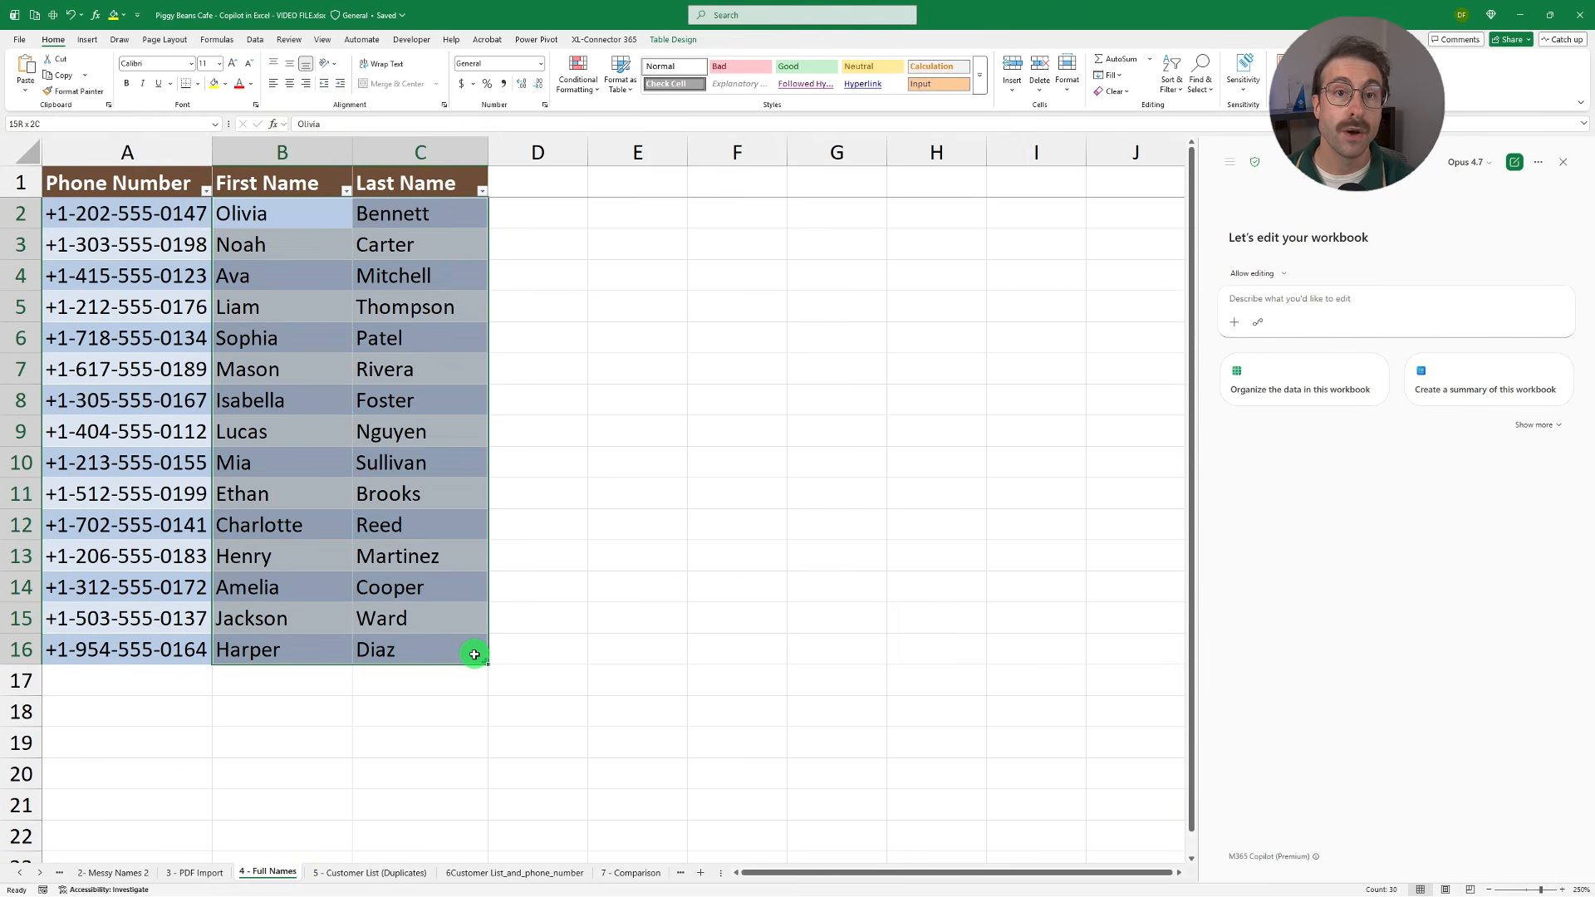
{"action": "left_click", "coordinate": [267, 371]}
{"action": "left_click_drag", "start_coordinate": [170, 218], "coordinate": [186, 655]}
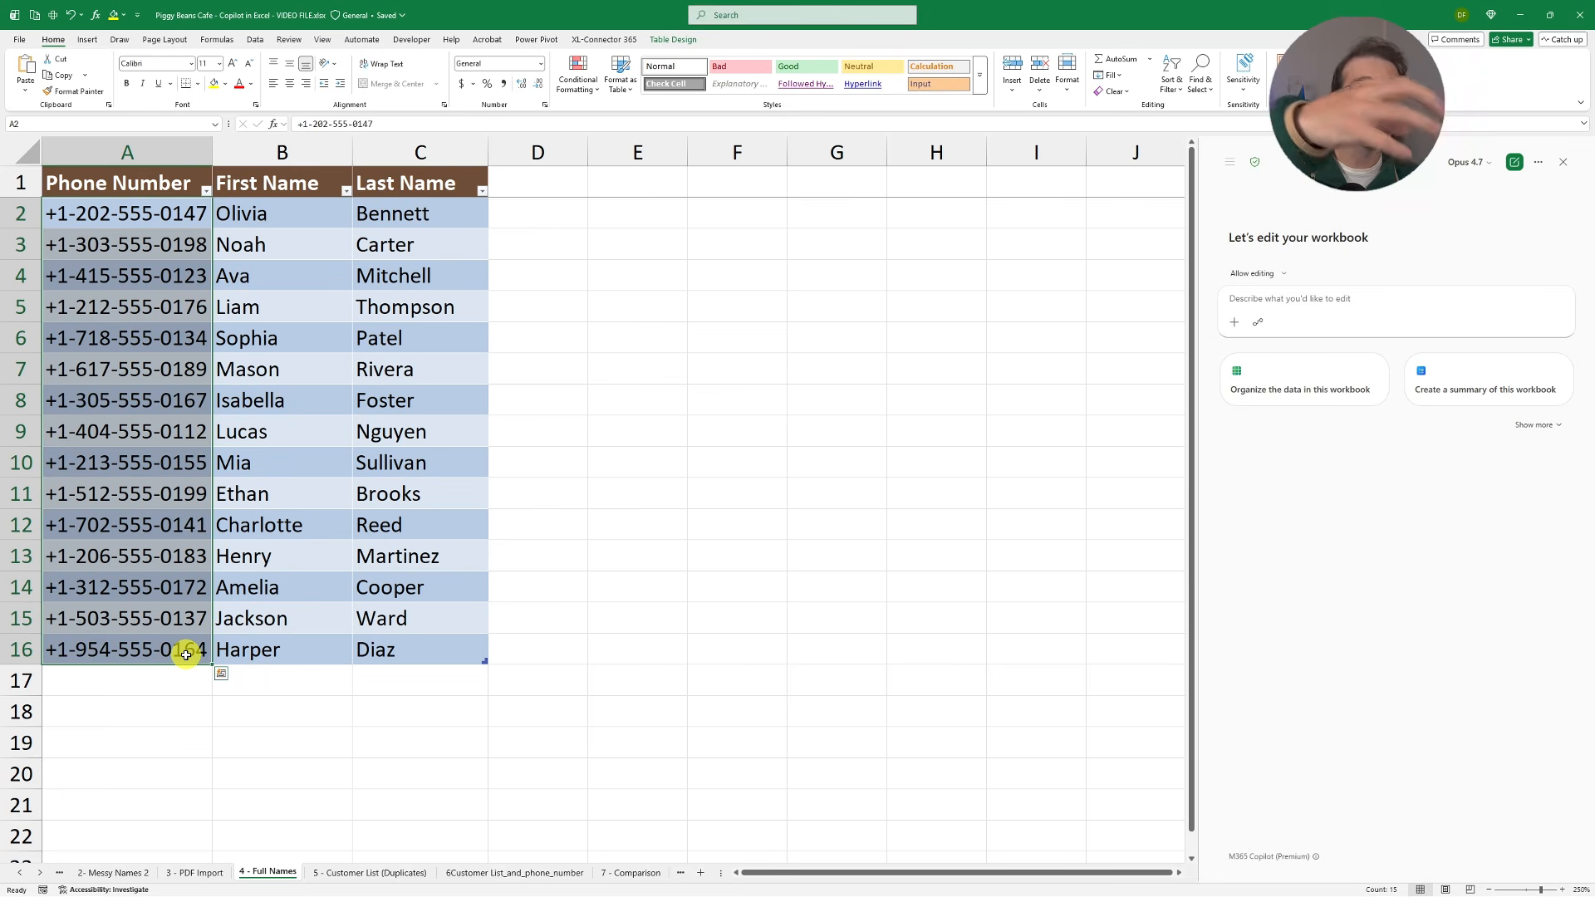
{"action": "left_click", "coordinate": [531, 872]}
{"action": "left_click", "coordinate": [818, 194]}
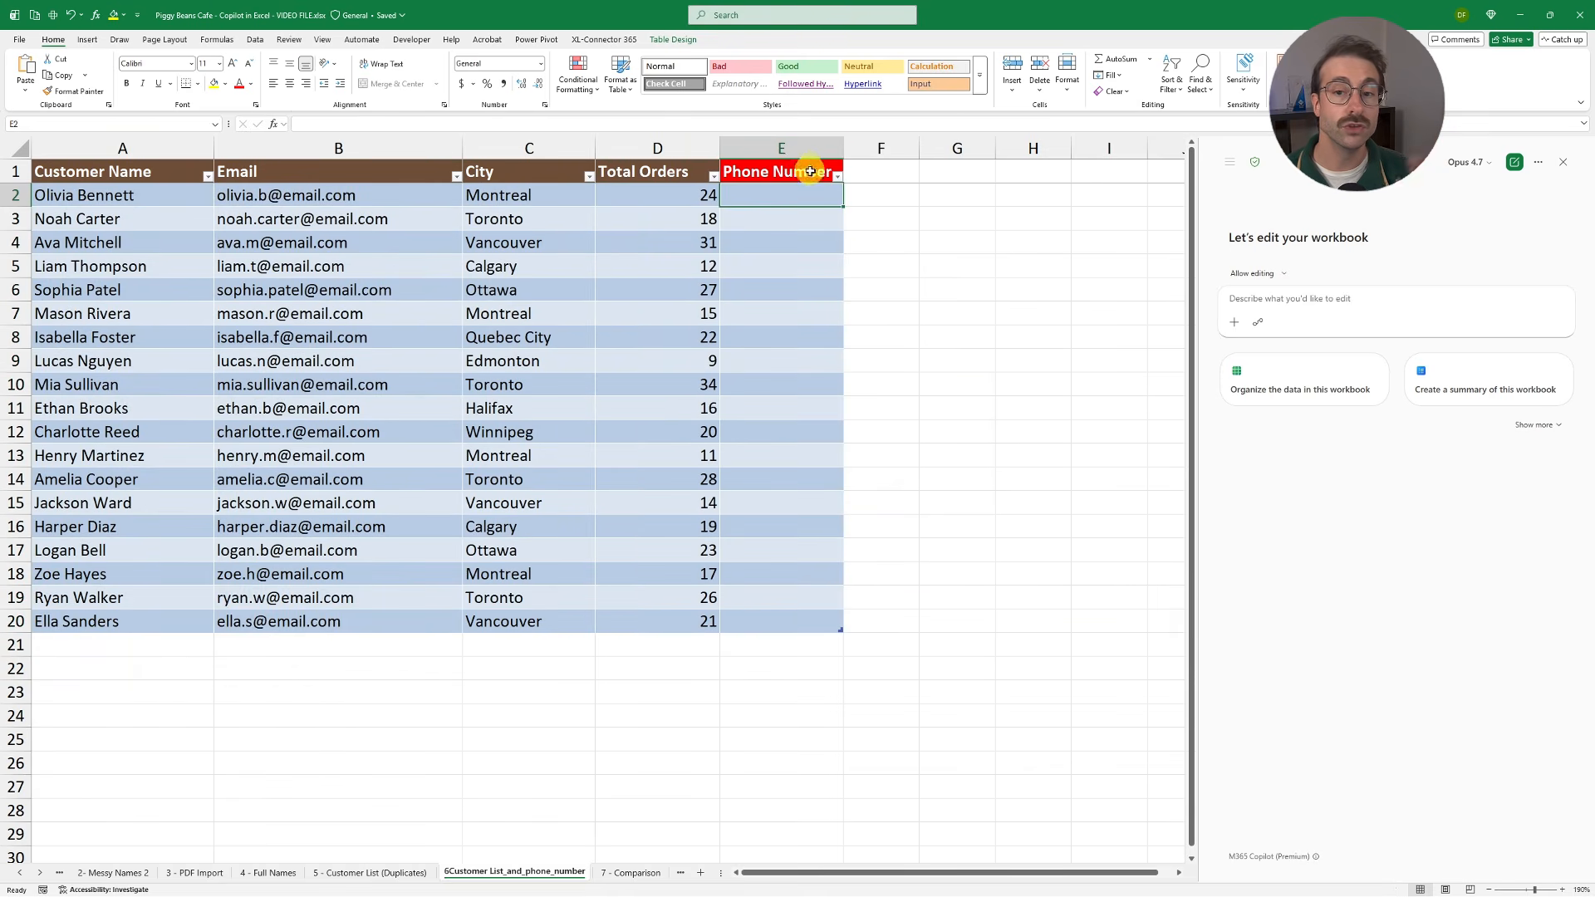
Submit the Copilot prompt "Pull the phone number for each of my customer from the "4 - Full Names" sheet."
{"action": "left_click", "coordinate": [814, 223]}
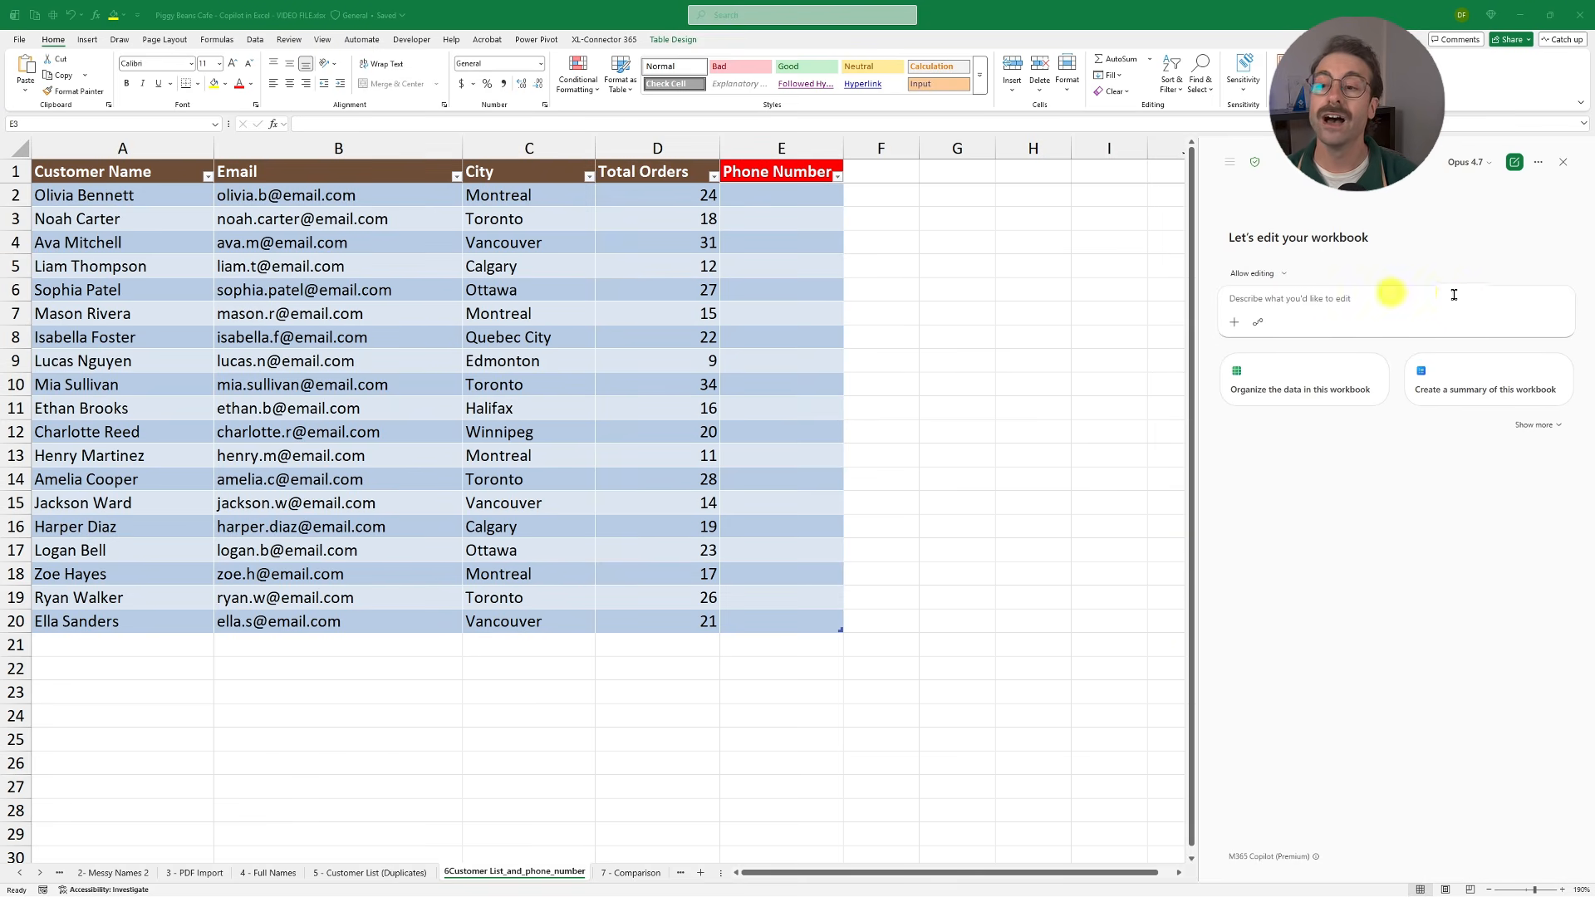
{"action": "left_click", "coordinate": [1374, 300]}
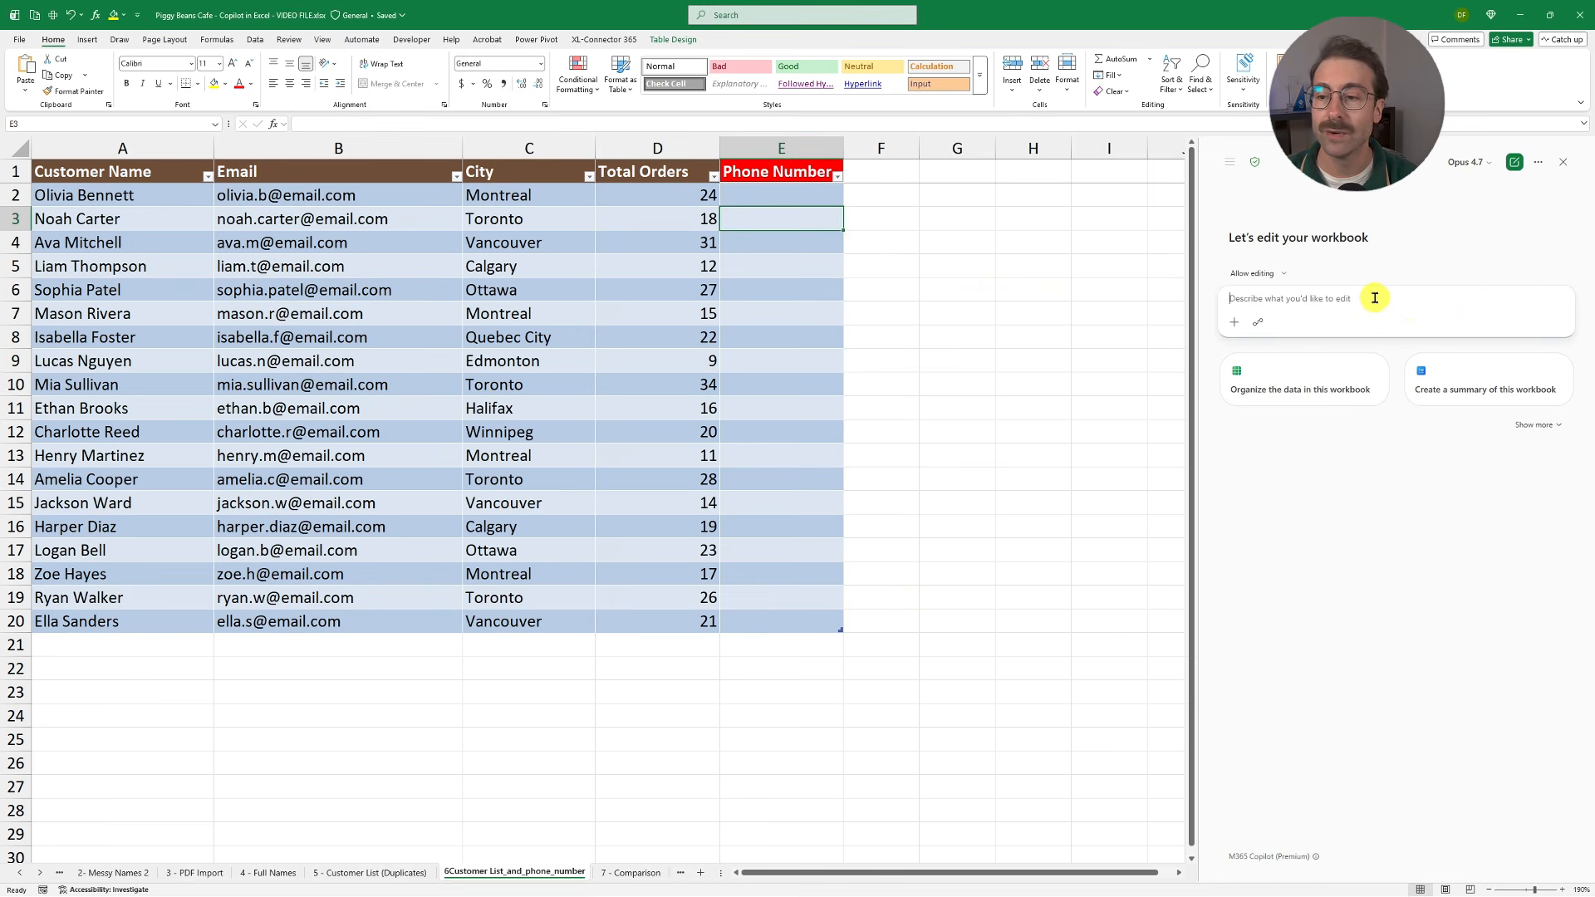
{"action": "key", "text": "ctrl+v"}
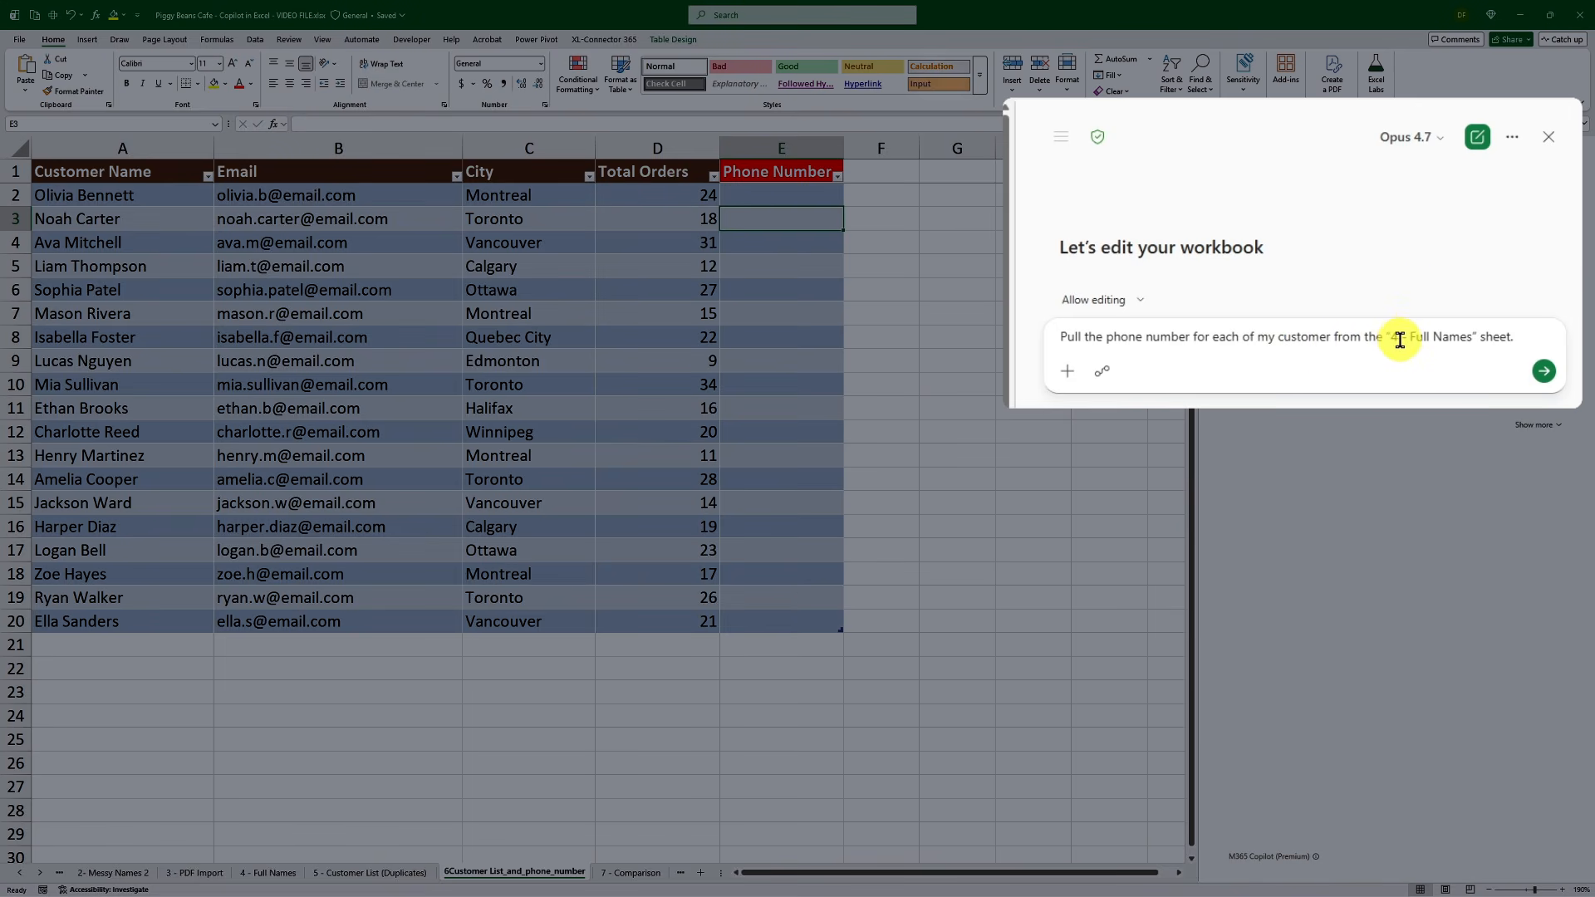
{"action": "left_click_drag", "start_coordinate": [1399, 339], "coordinate": [1478, 340]}
{"action": "left_click", "coordinate": [1506, 337]}
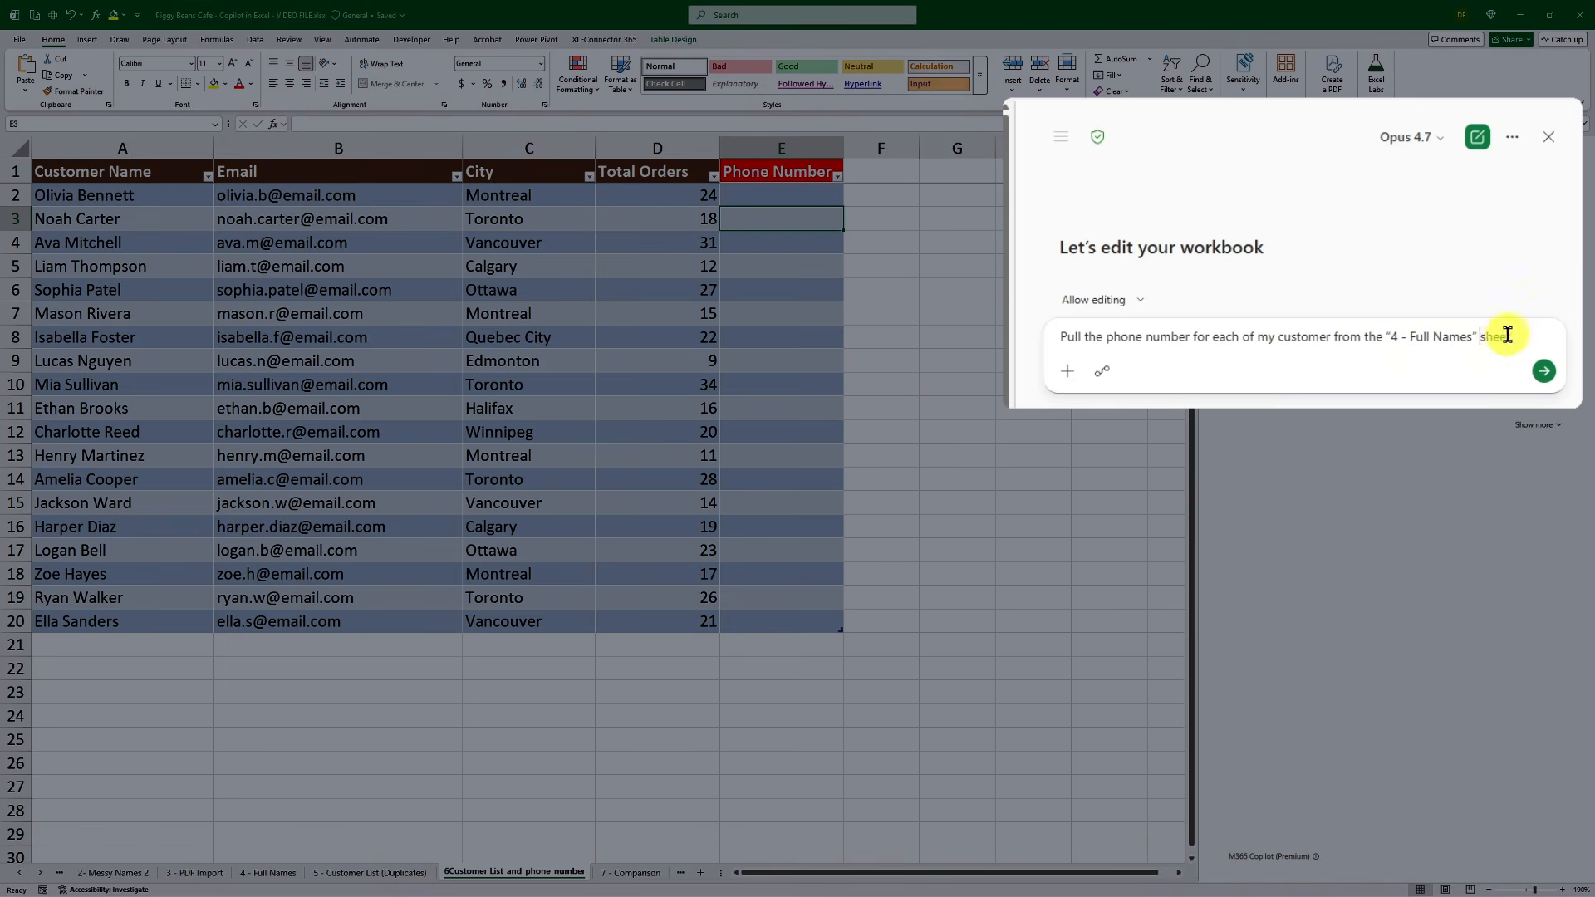
{"action": "left_click", "coordinate": [1541, 373]}
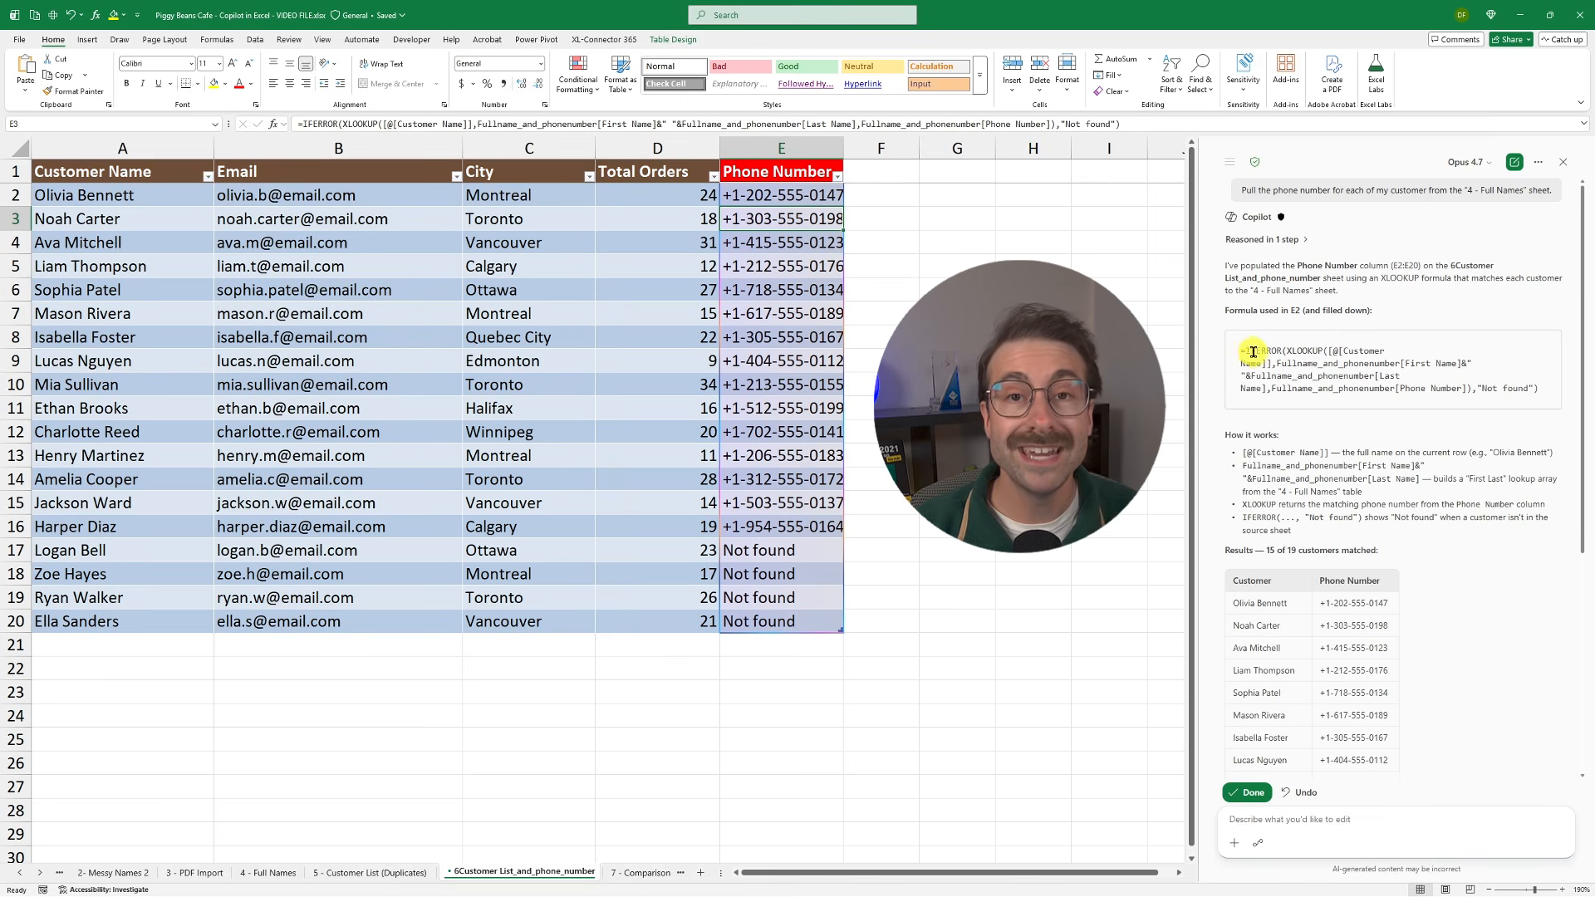
Highlight the "Not found" cells E17:E20 of the Phone Number column in yellow and accept Copilot's changes
{"action": "left_click_drag", "start_coordinate": [1245, 352], "coordinate": [1279, 350]}
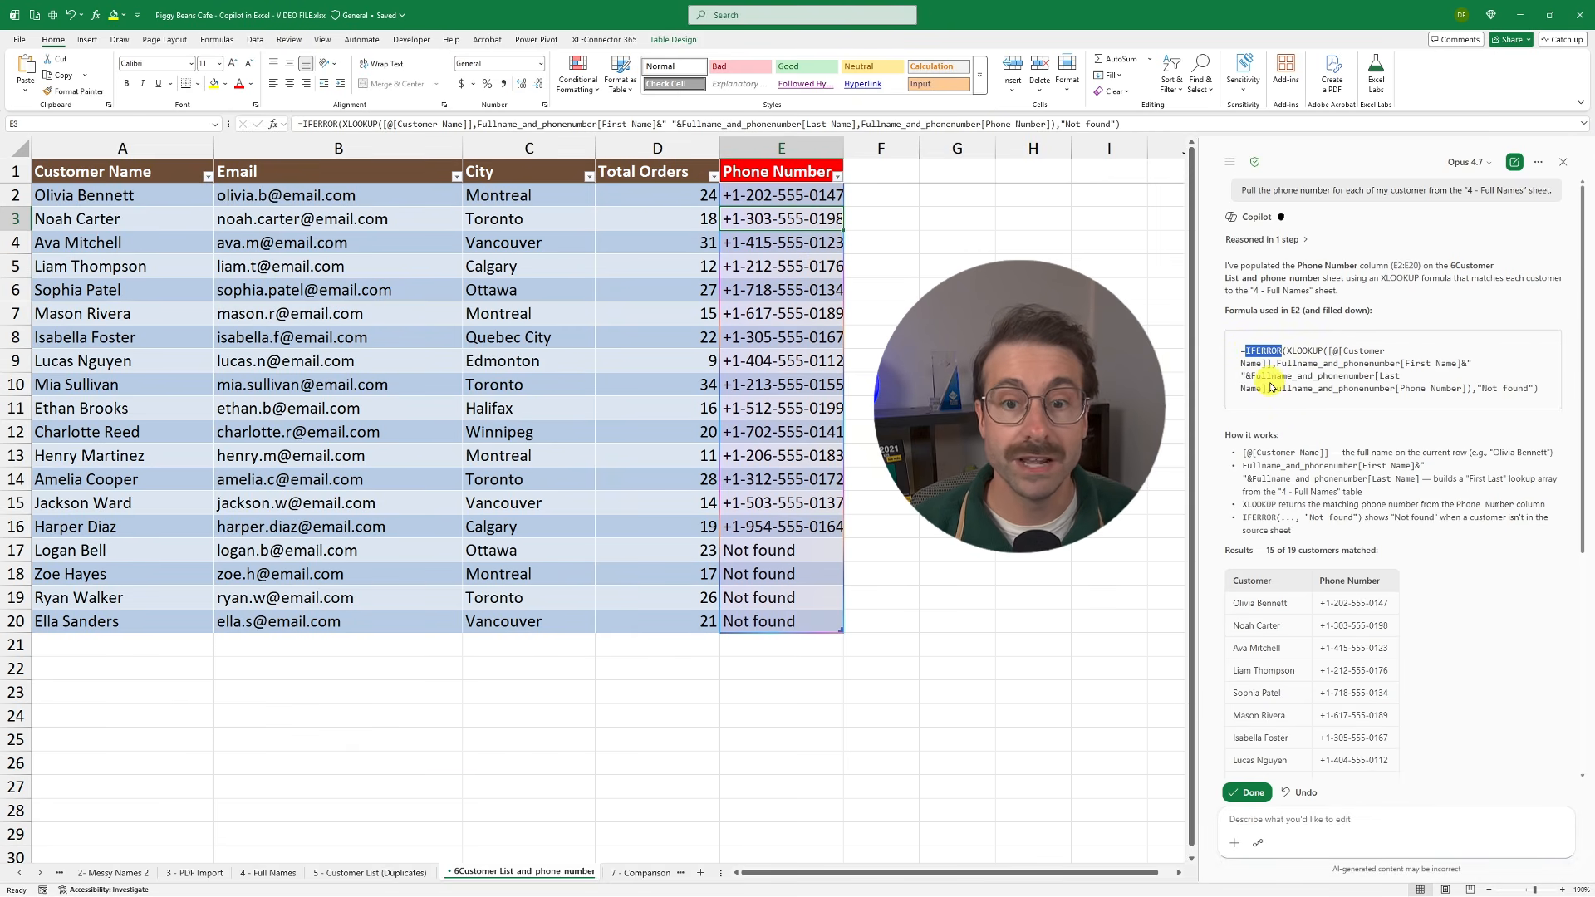
{"action": "left_click_drag", "start_coordinate": [805, 557], "coordinate": [808, 629]}
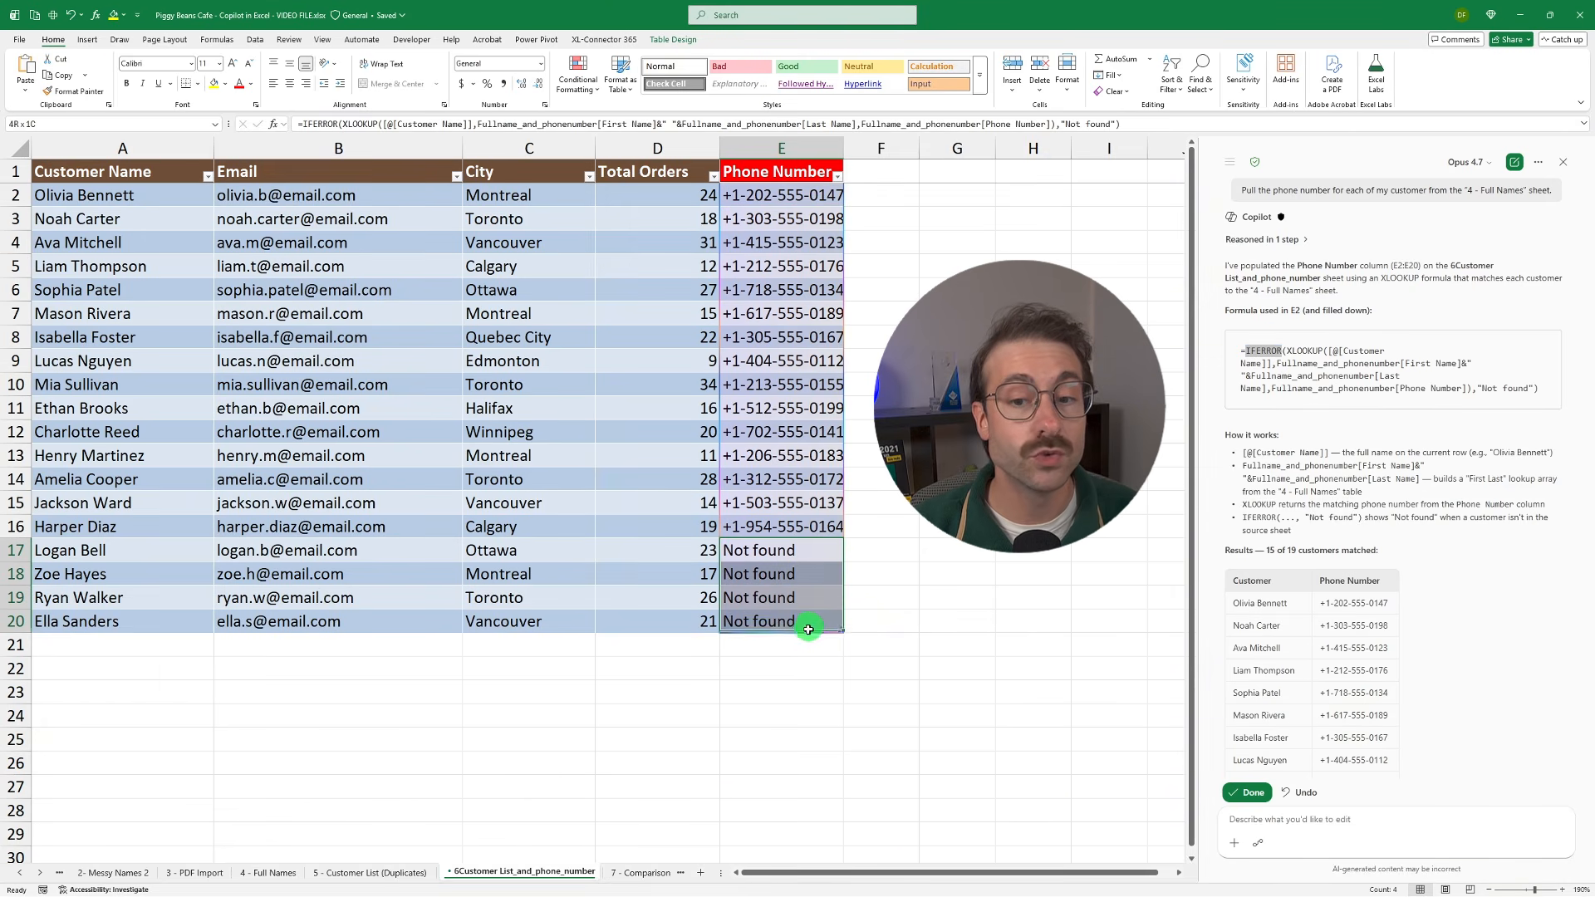
{"action": "left_click", "coordinate": [214, 85]}
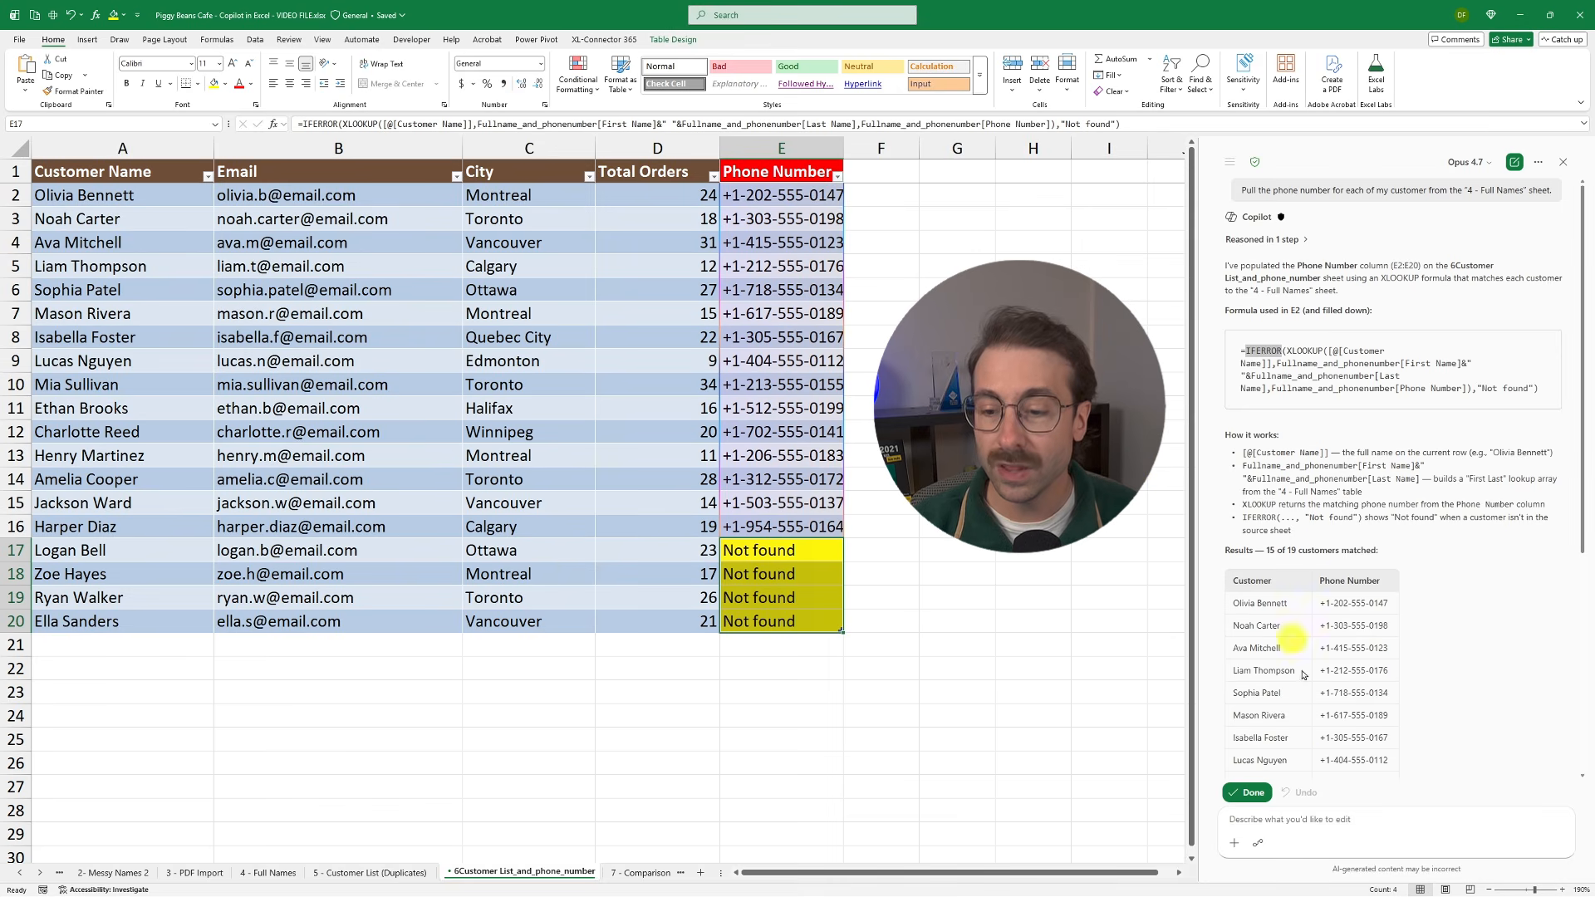
{"action": "left_click", "coordinate": [1257, 796]}
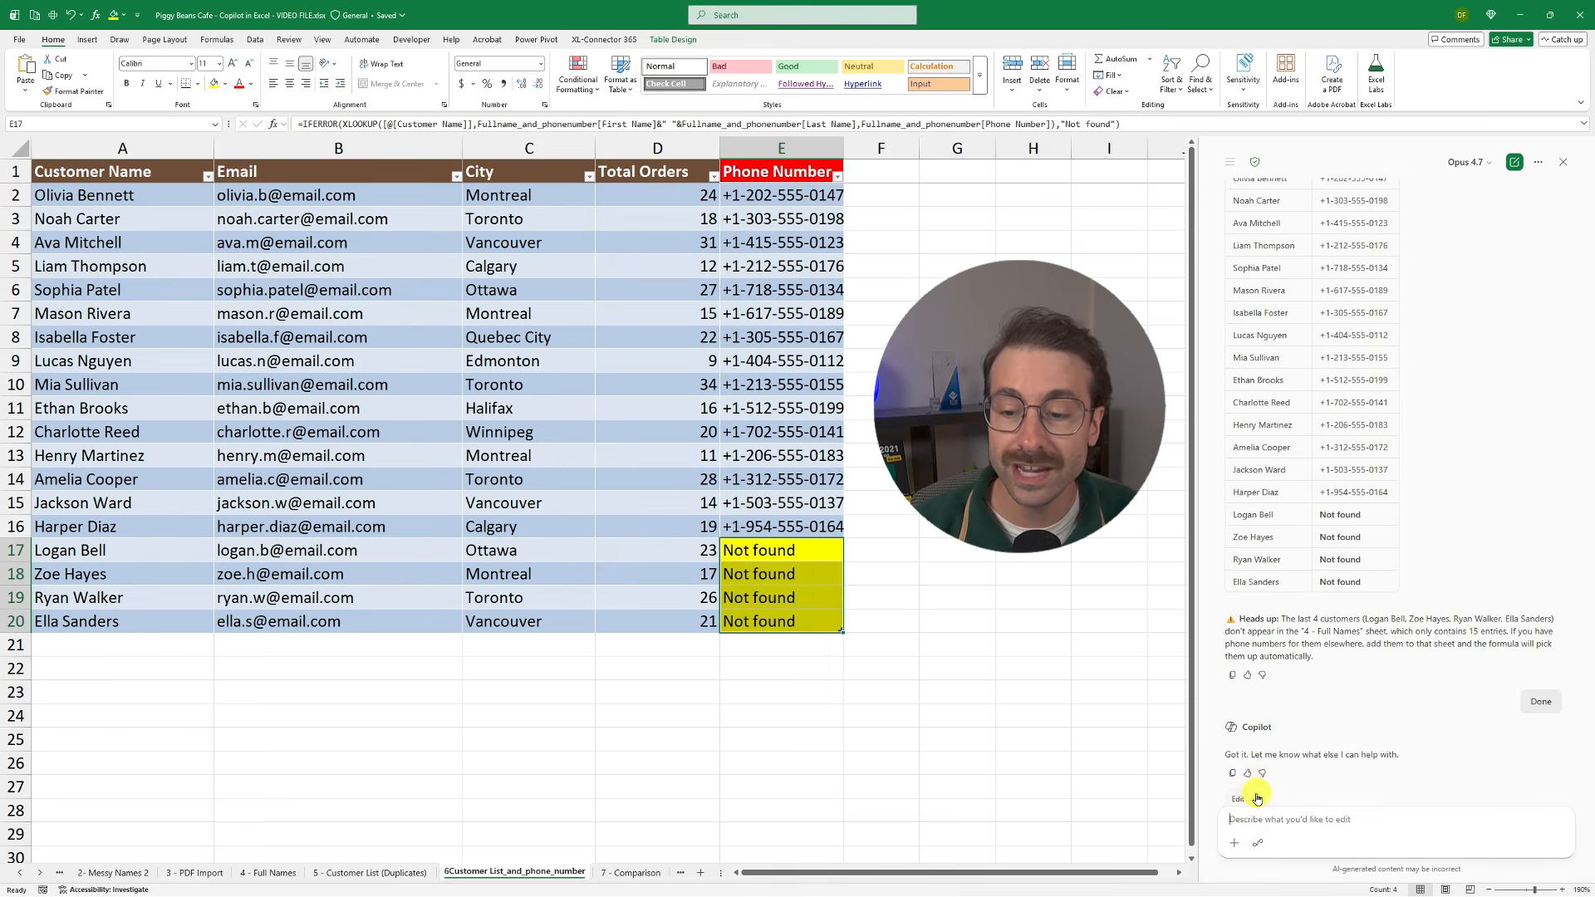
Inspect the XLOOKUP part of the phone number formula in cell E2 without changing it
{"action": "left_click", "coordinate": [782, 194]}
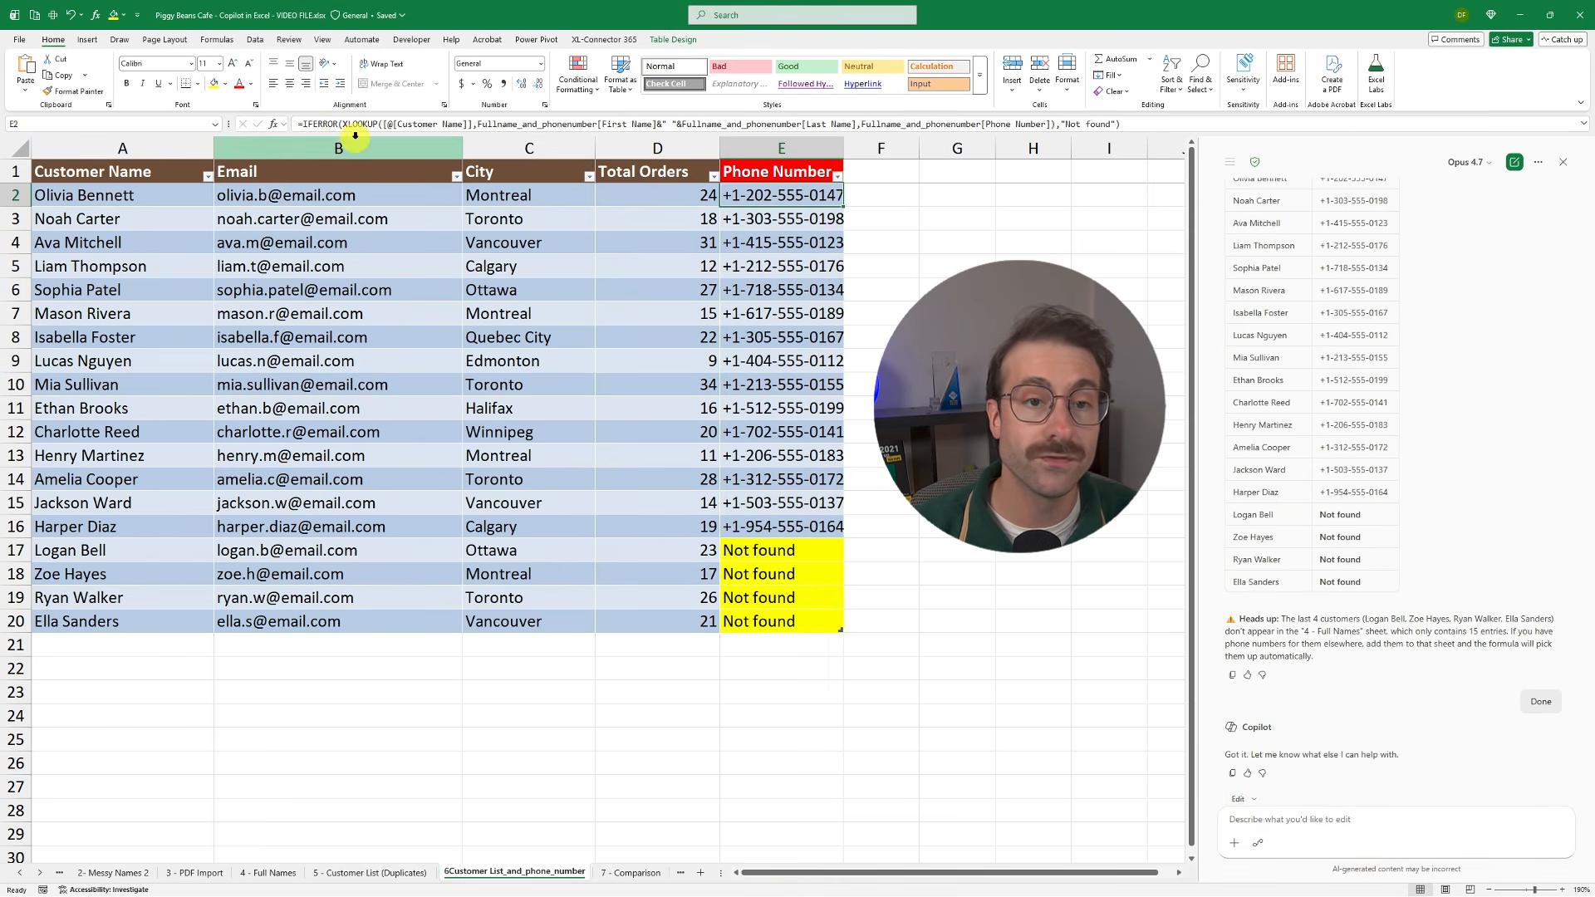
{"action": "left_click_drag", "start_coordinate": [343, 125], "coordinate": [474, 125]}
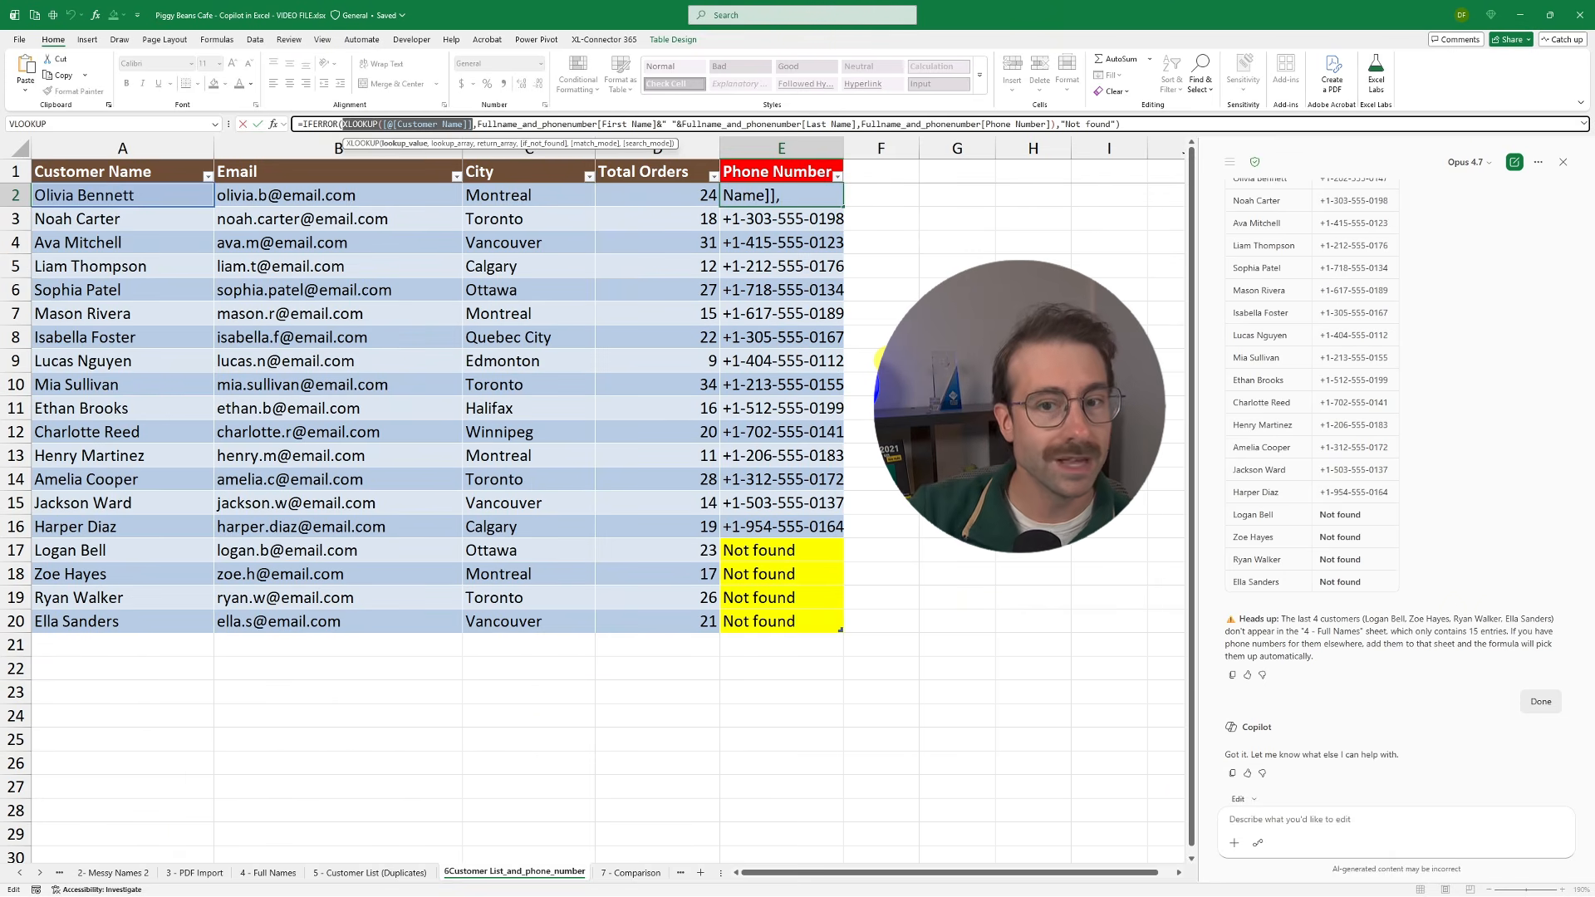
{"action": "key", "text": "Escape"}
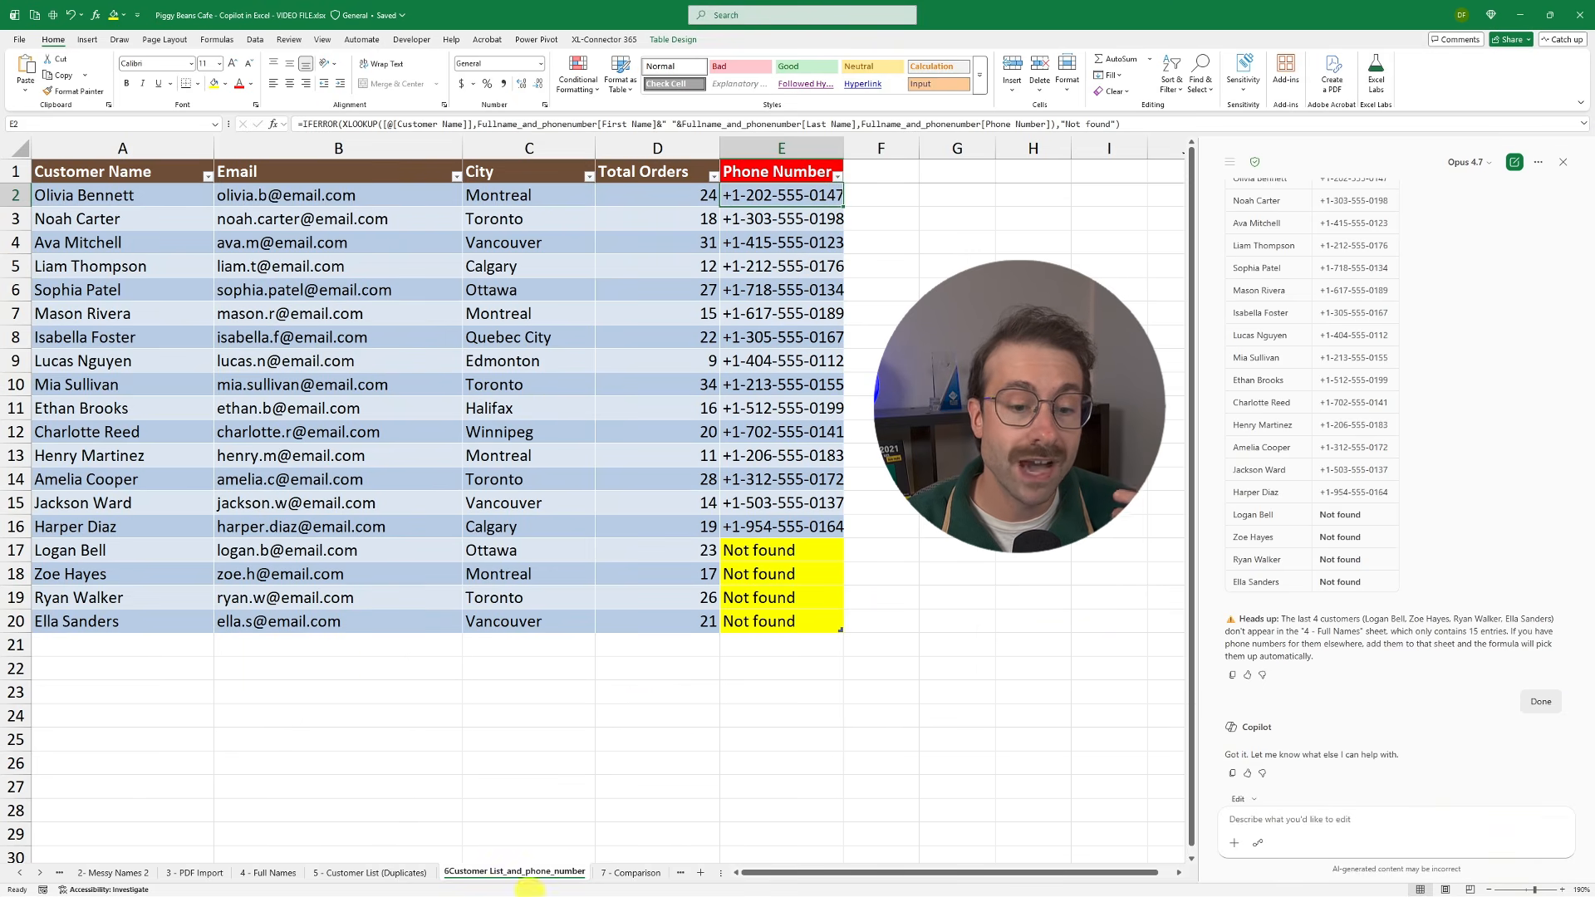
Compare the phone number and name in row 10 of the 4 - Full Names sheet with row 10 of the customer list
{"action": "left_click", "coordinate": [295, 872]}
{"action": "left_click", "coordinate": [162, 213]}
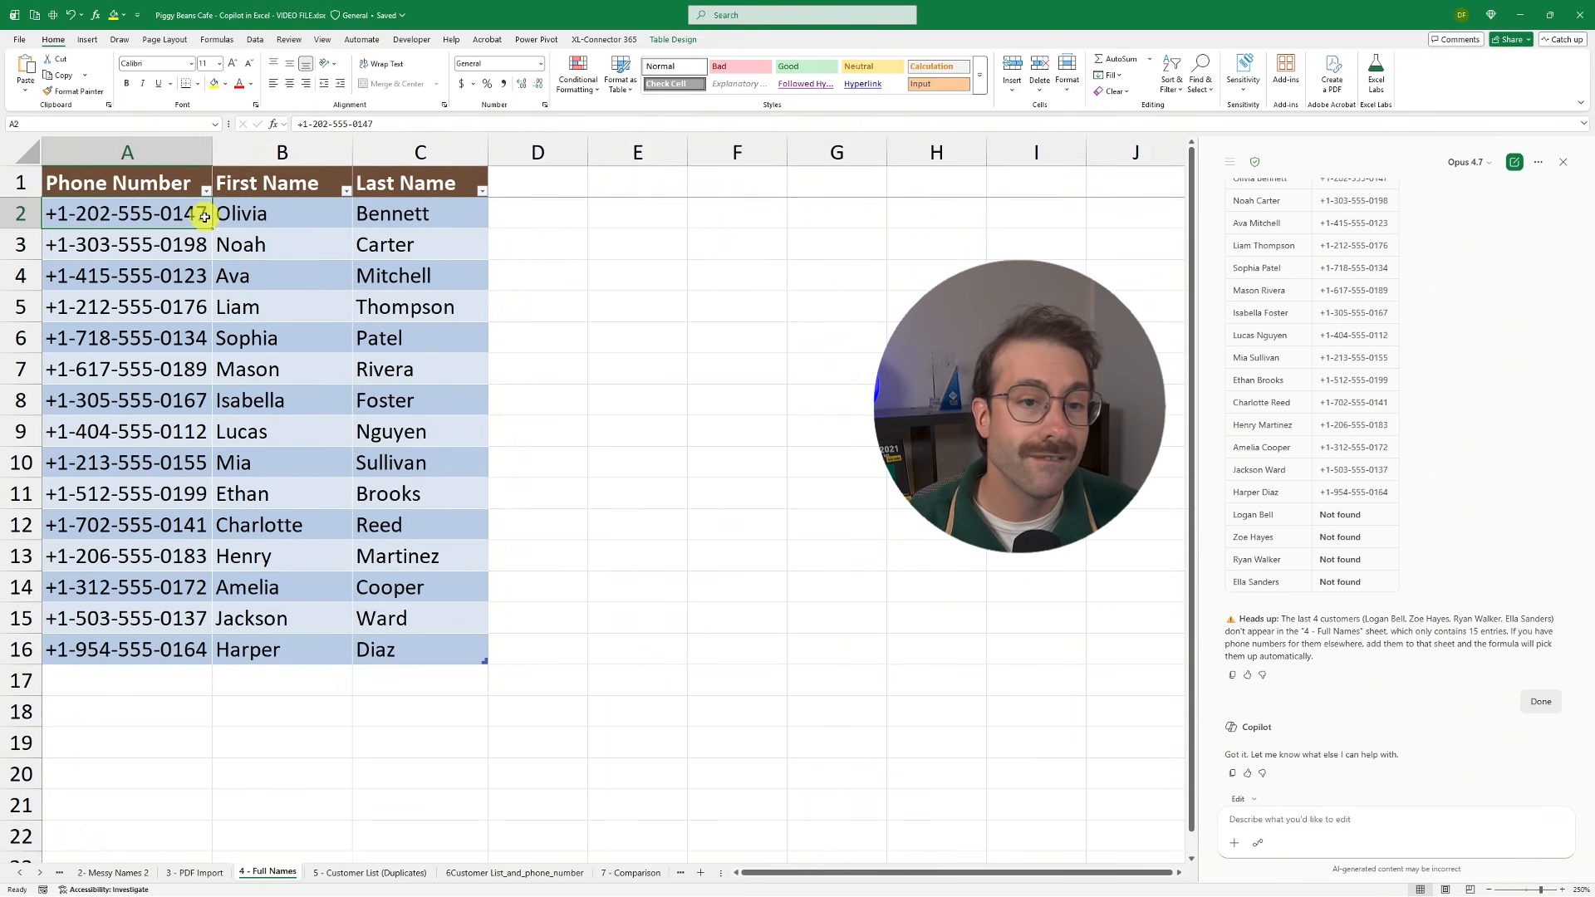
{"action": "left_click_drag", "start_coordinate": [171, 213], "coordinate": [435, 215]}
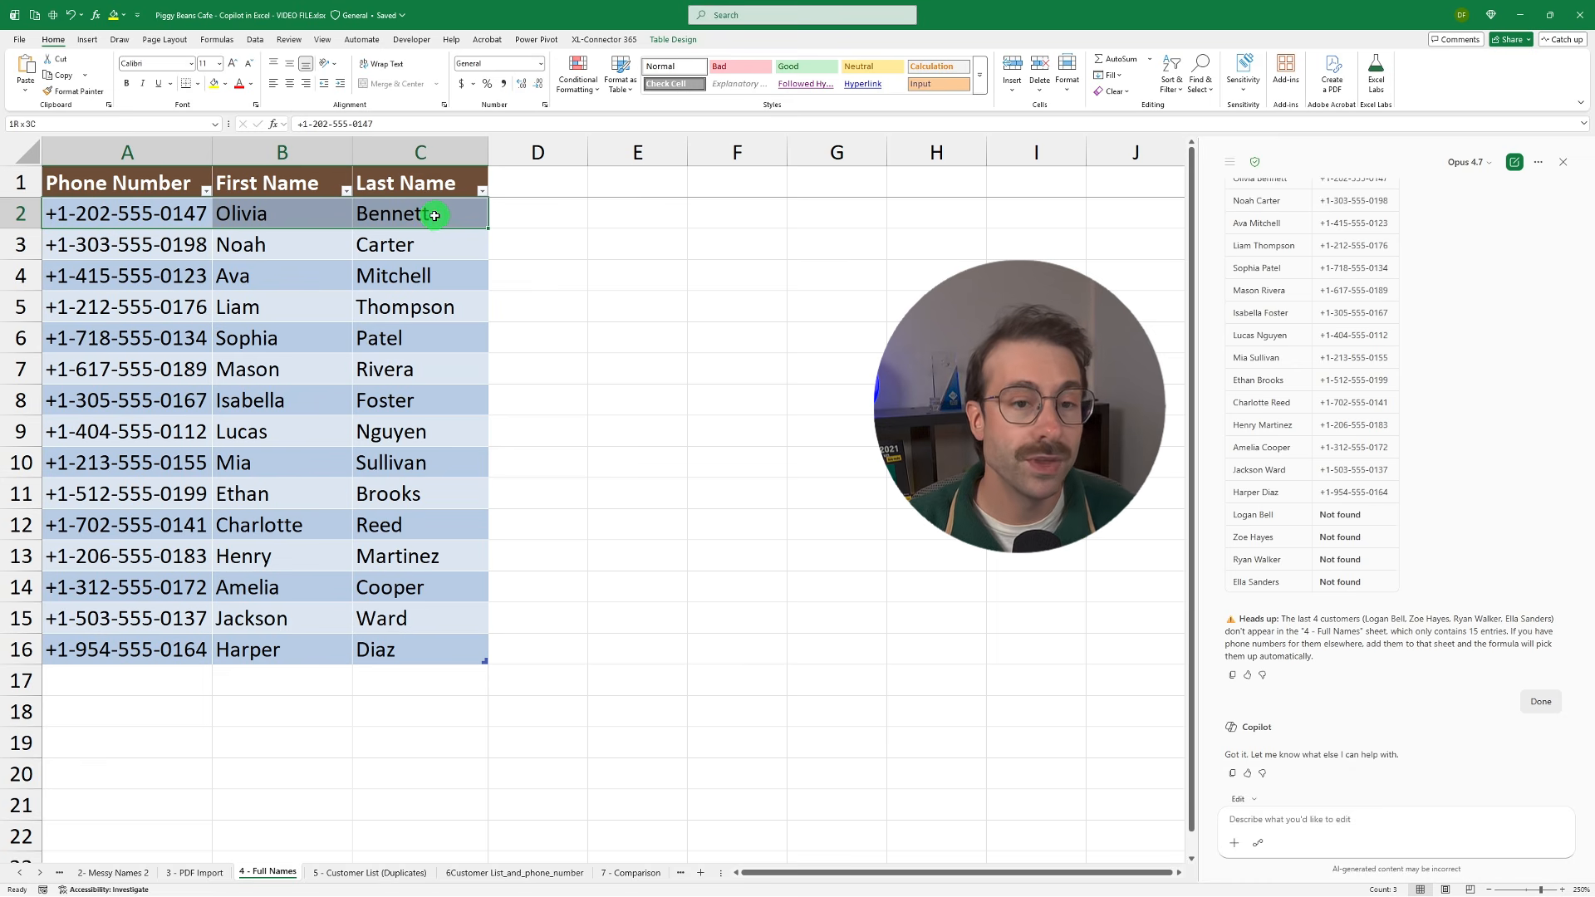
{"action": "left_click_drag", "start_coordinate": [151, 463], "coordinate": [415, 462]}
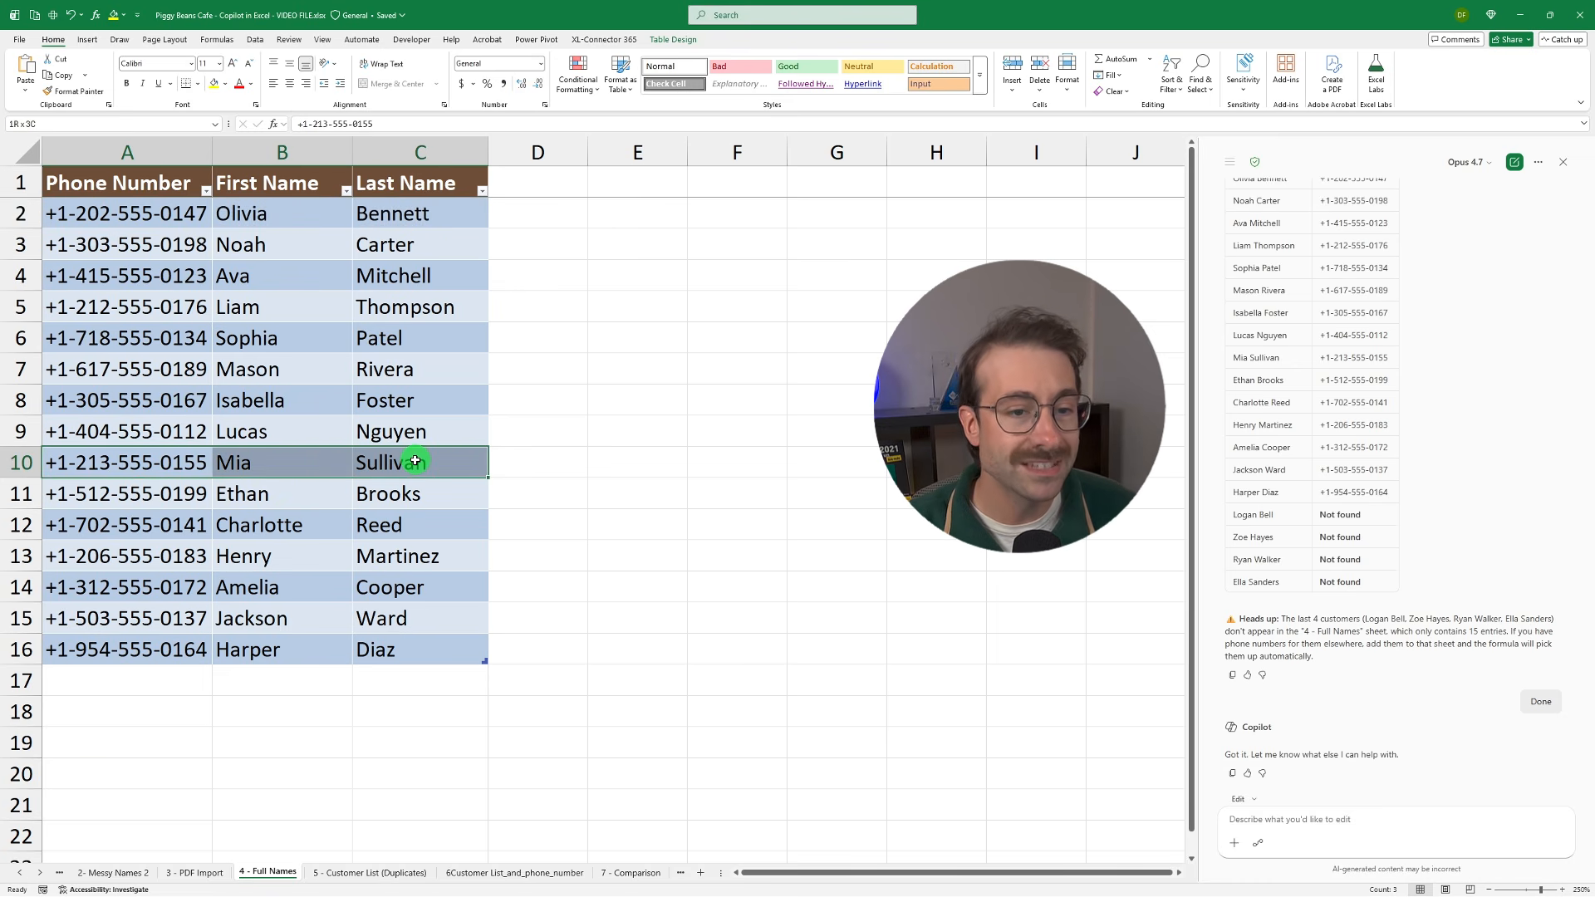
{"action": "left_click", "coordinate": [532, 872]}
{"action": "left_click_drag", "start_coordinate": [115, 392], "coordinate": [797, 383]}
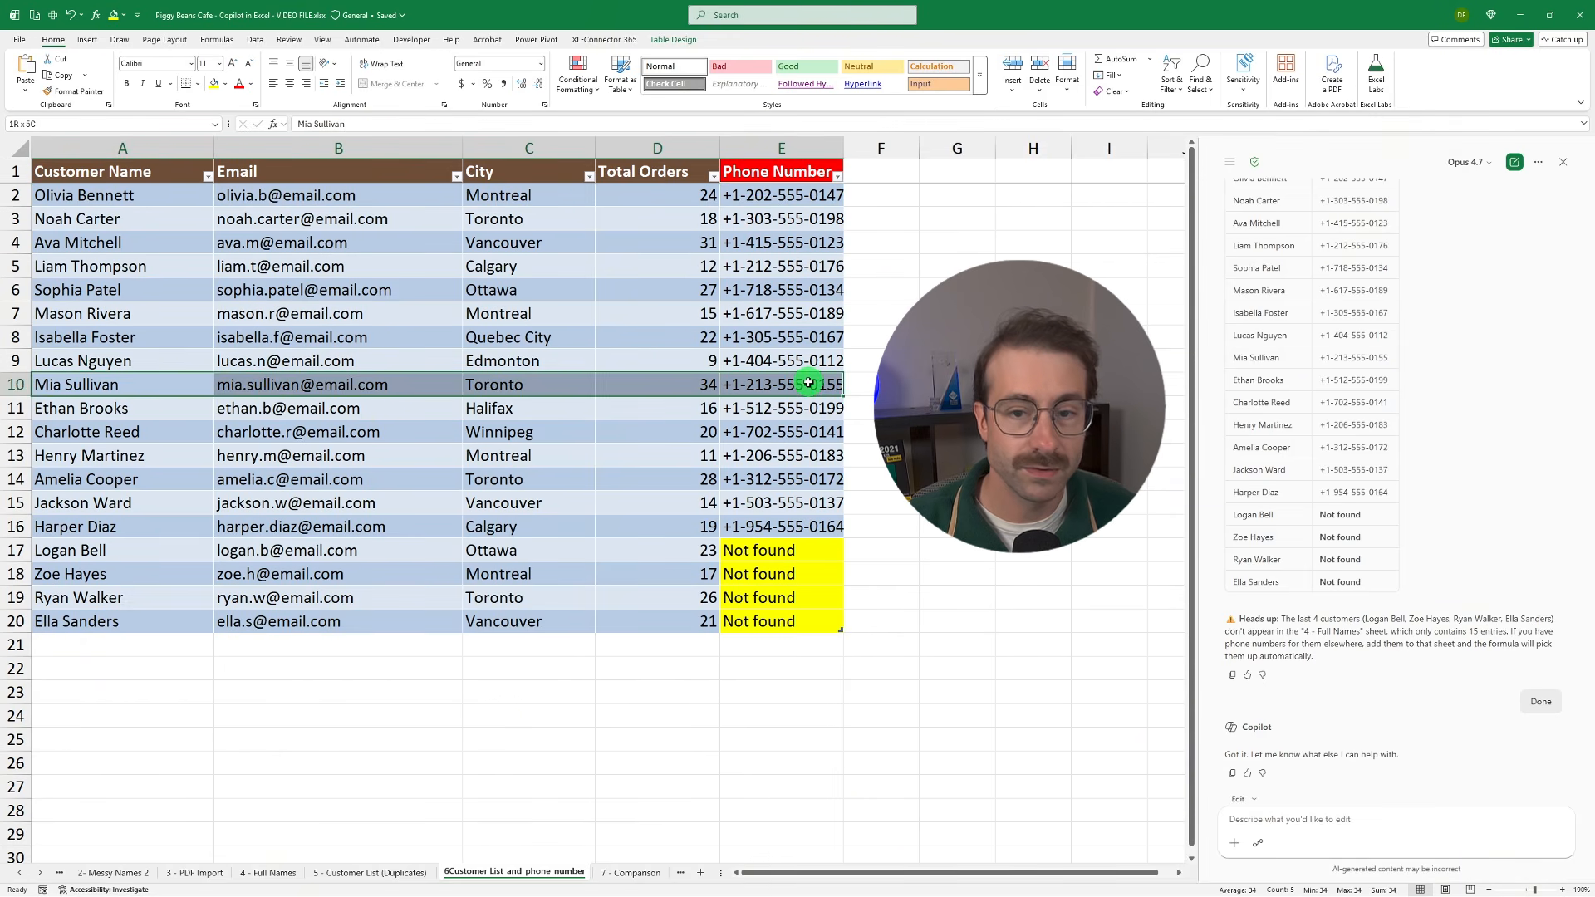
{"action": "left_click", "coordinate": [798, 382]}
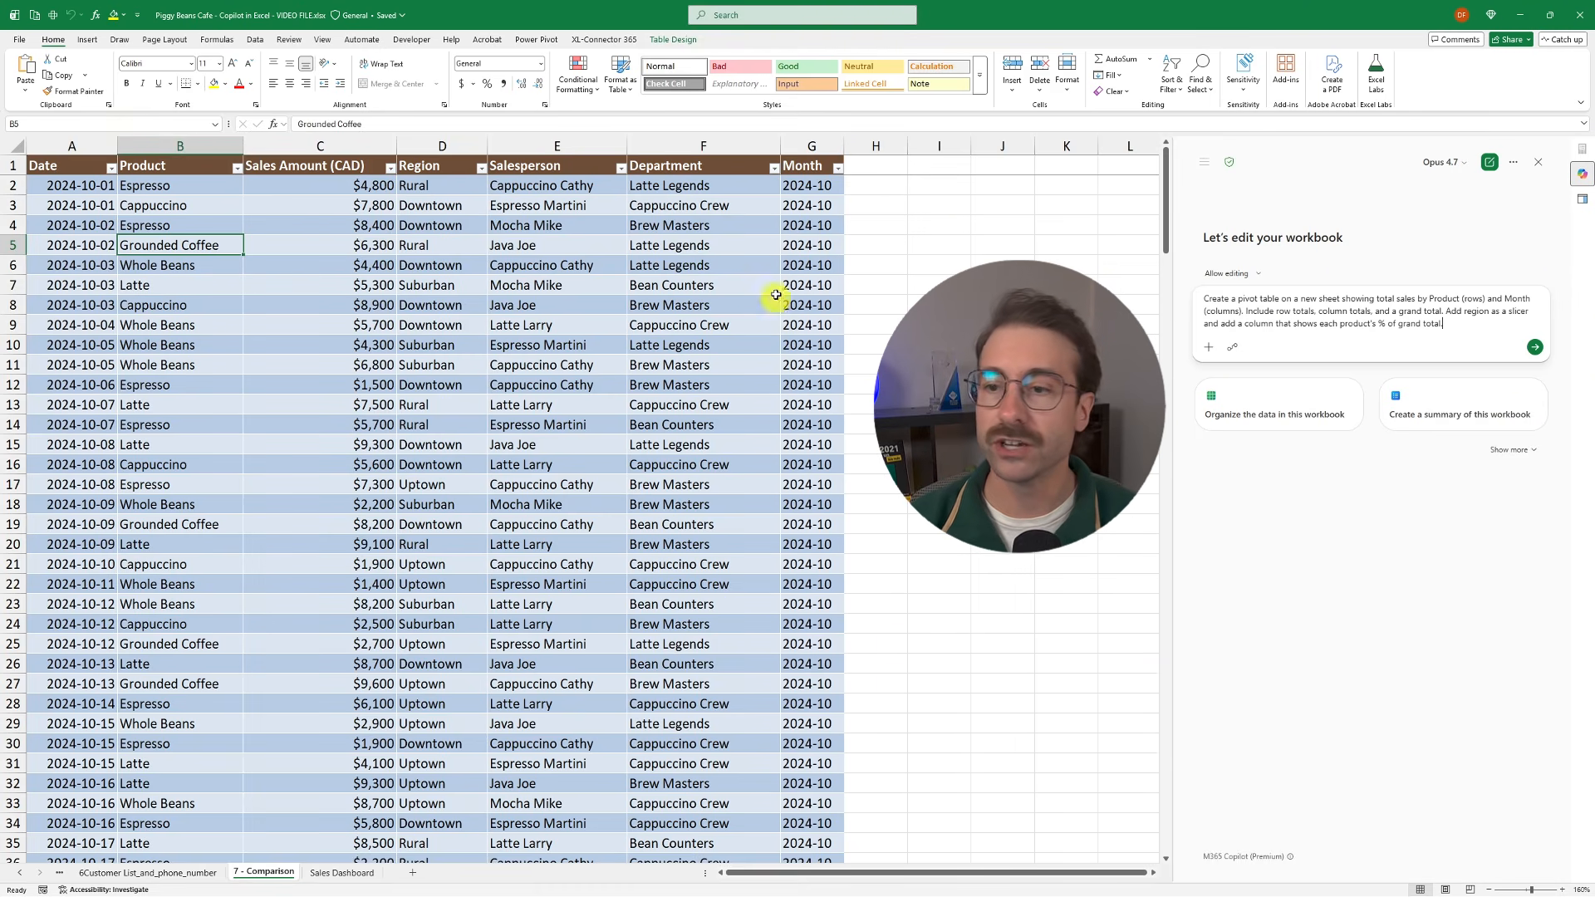
Ask Copilot for a new-sheet pivot table of total sales by Product and Month with totals, a region slicer, and a % of grand total column
{"action": "left_click", "coordinate": [1534, 346]}
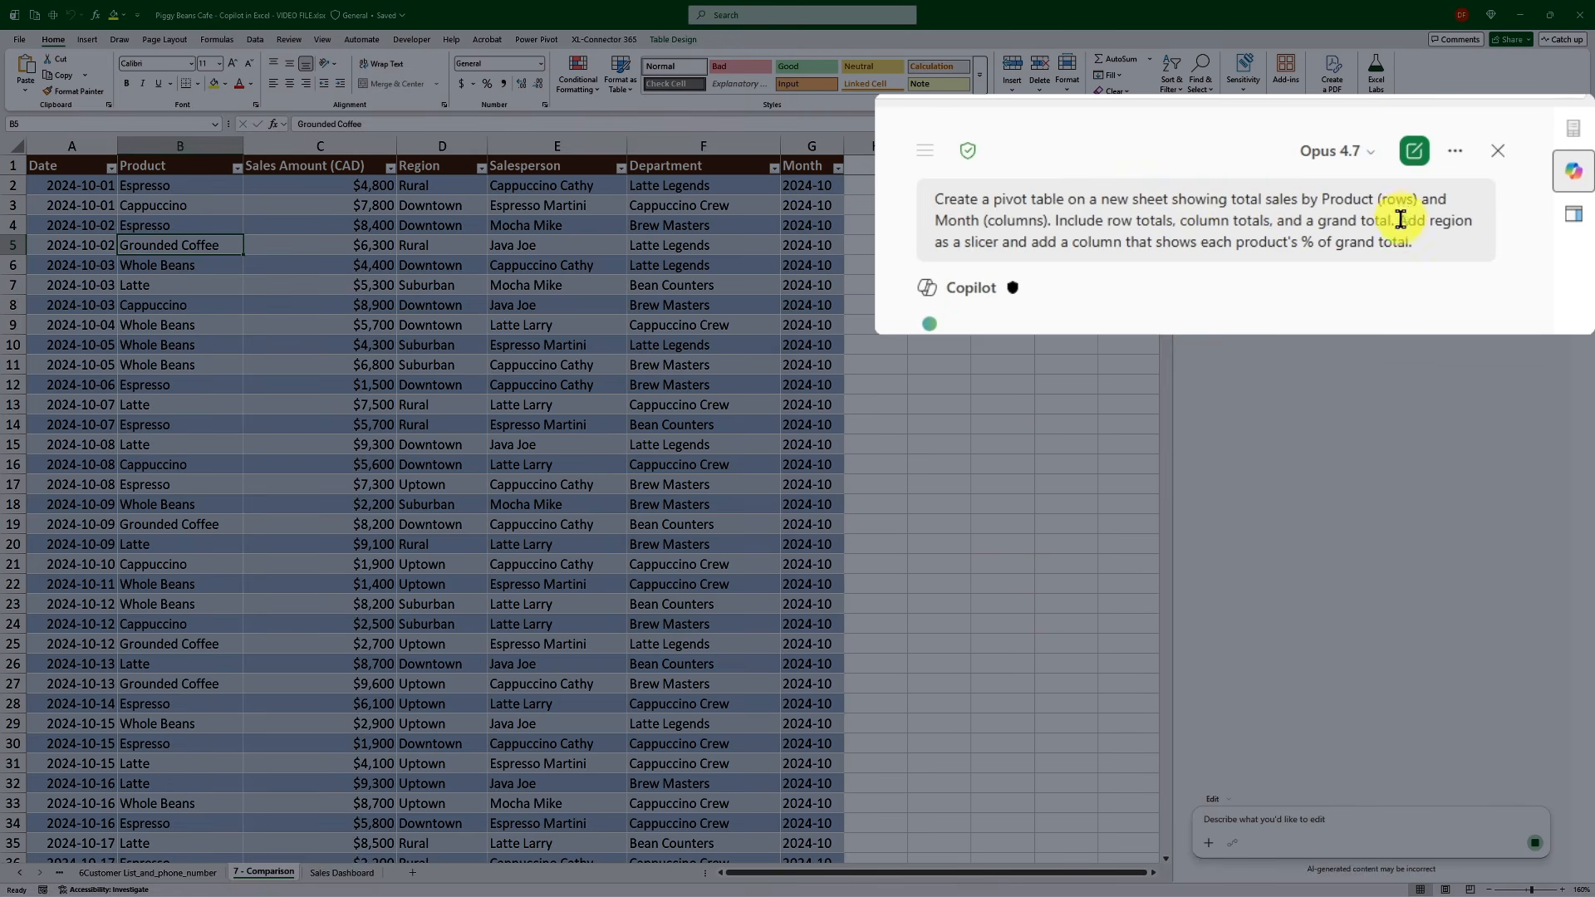
{"action": "left_click_drag", "start_coordinate": [1398, 219], "coordinate": [1422, 255]}
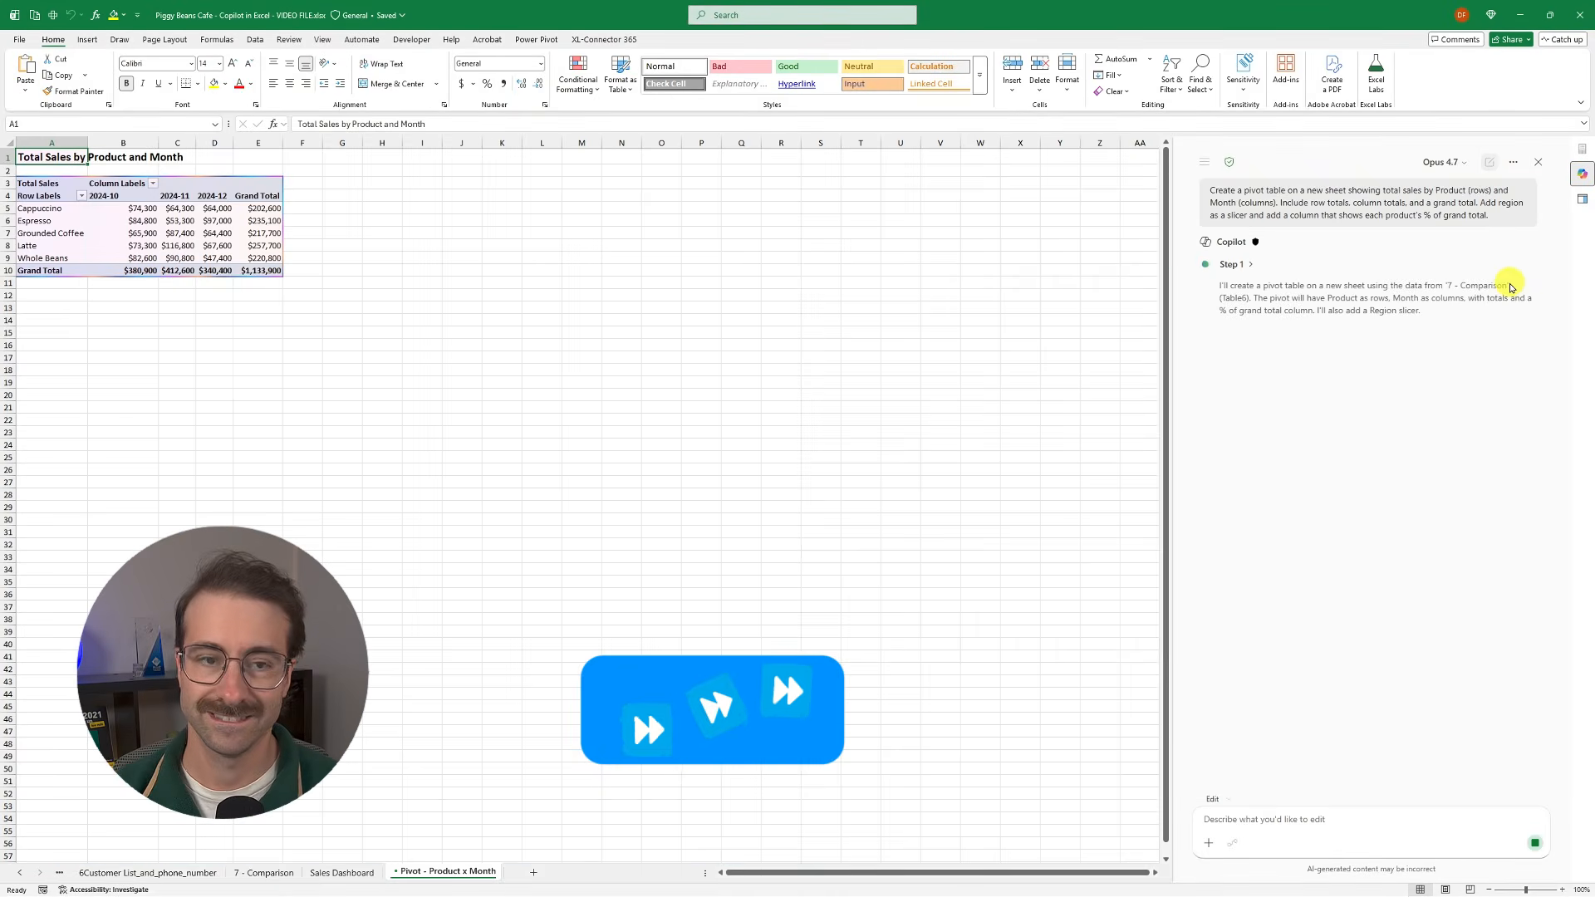
Review the pivot table generated on the Pivot - Product x Month sheet and accept Copilot's changes
{"action": "scroll", "coordinate": [1053, 331], "scroll_direction": "up", "scroll_amount": 11}
{"action": "scroll", "coordinate": [1053, 331], "scroll_direction": "down", "scroll_amount": 1}
{"action": "left_click", "coordinate": [962, 197]}
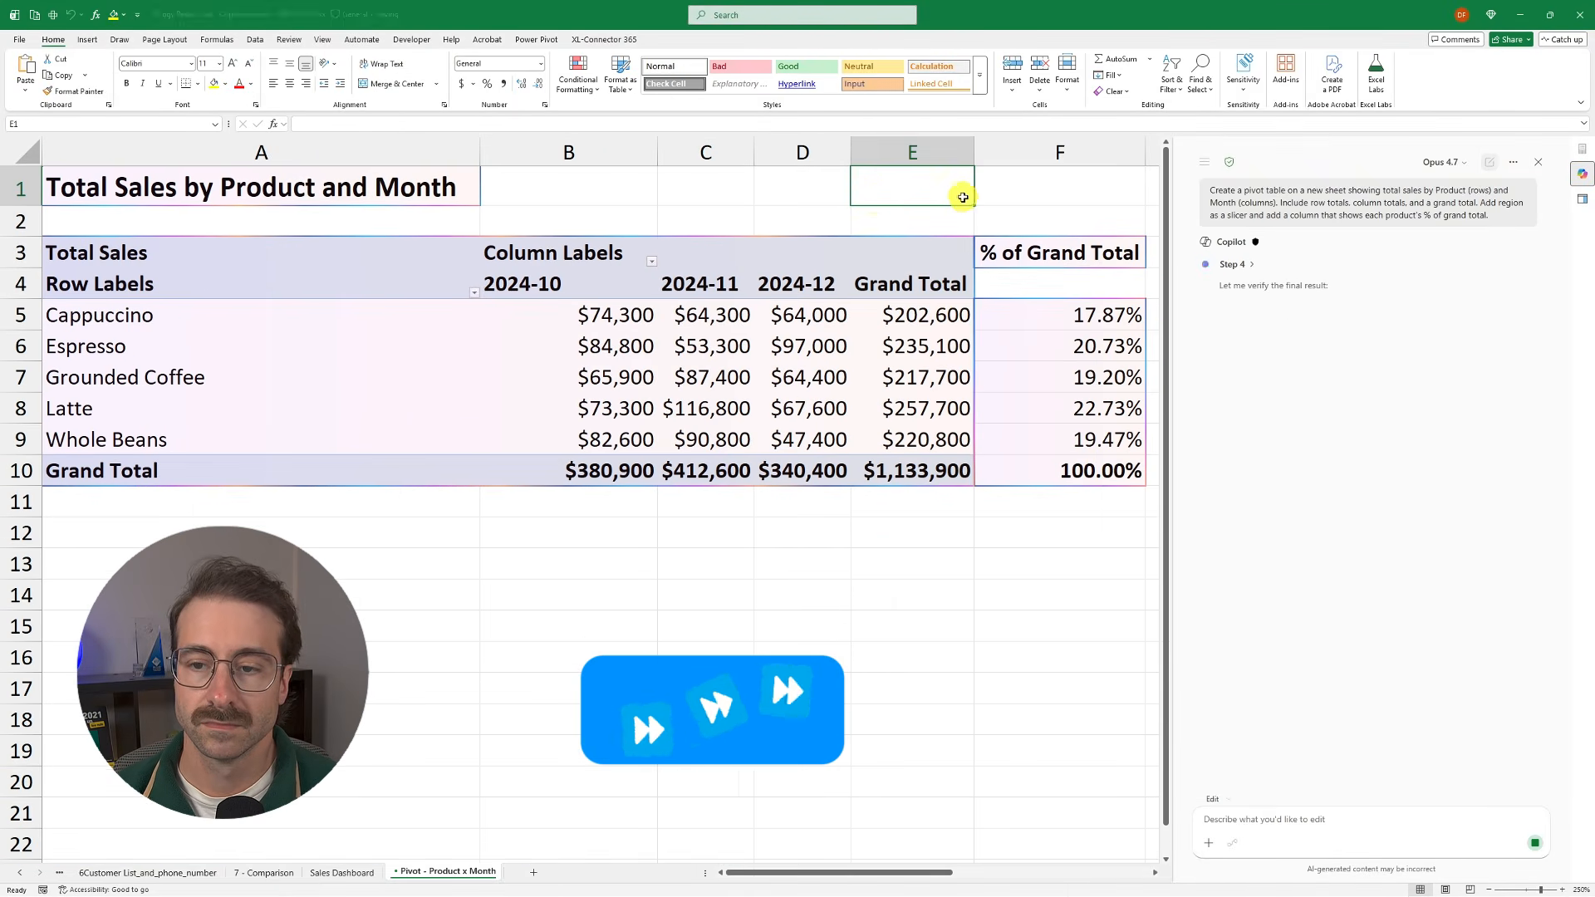
{"action": "scroll", "coordinate": [876, 381], "scroll_direction": "down", "scroll_amount": 5}
{"action": "left_click", "coordinate": [1233, 794]}
{"action": "left_click", "coordinate": [962, 604]}
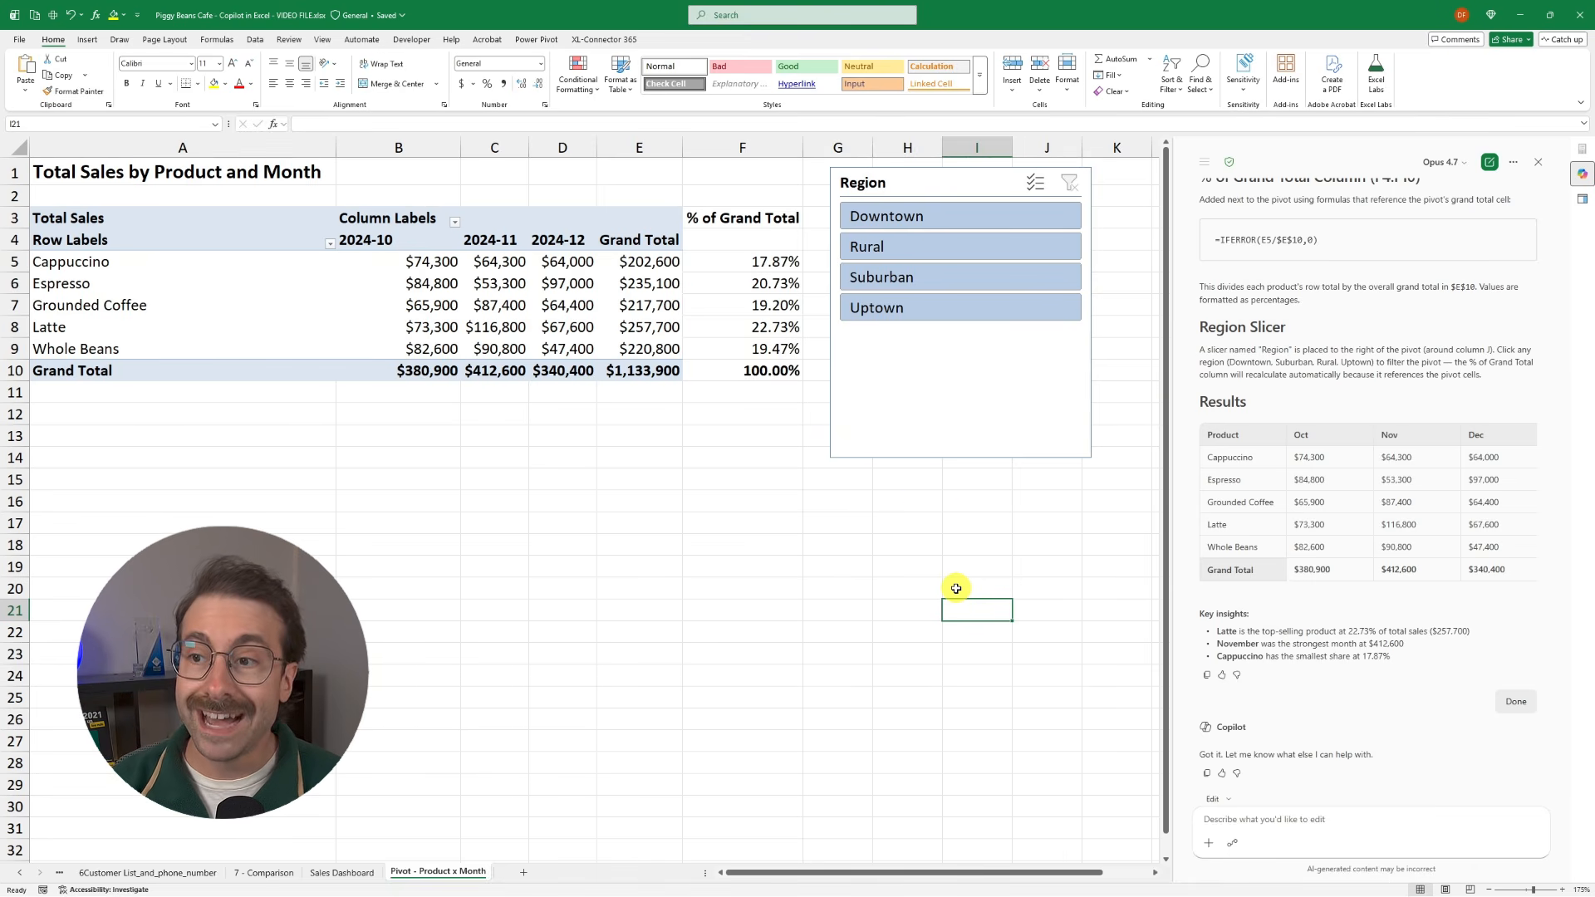
Check the list of AI models available in Copilot and close Copilot
{"action": "left_click", "coordinate": [1460, 164]}
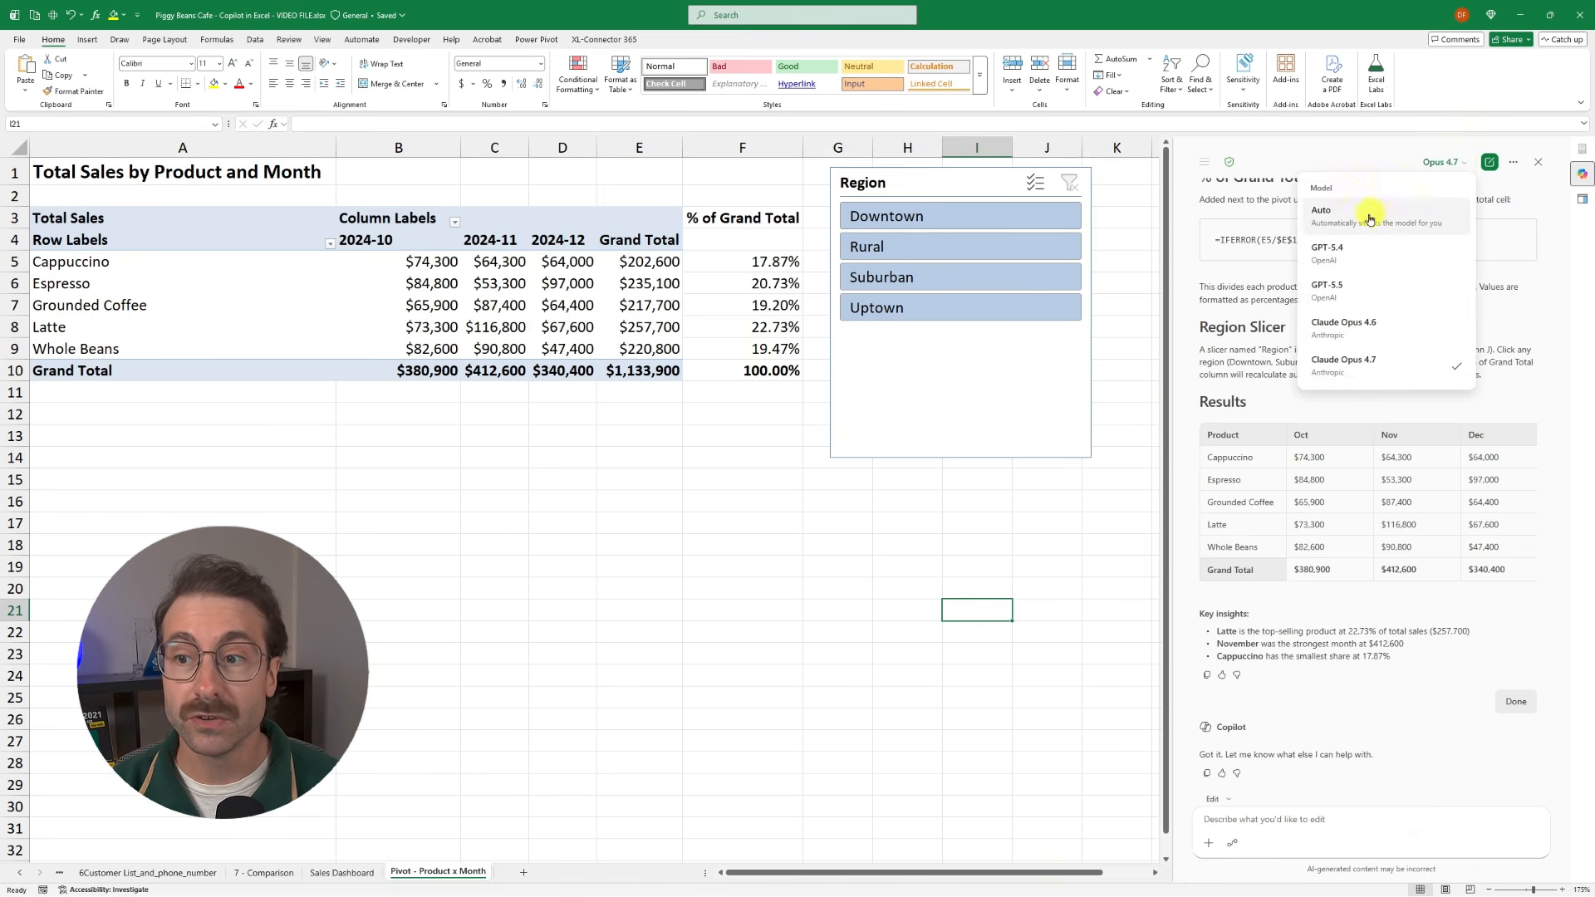
{"action": "left_click", "coordinate": [732, 492]}
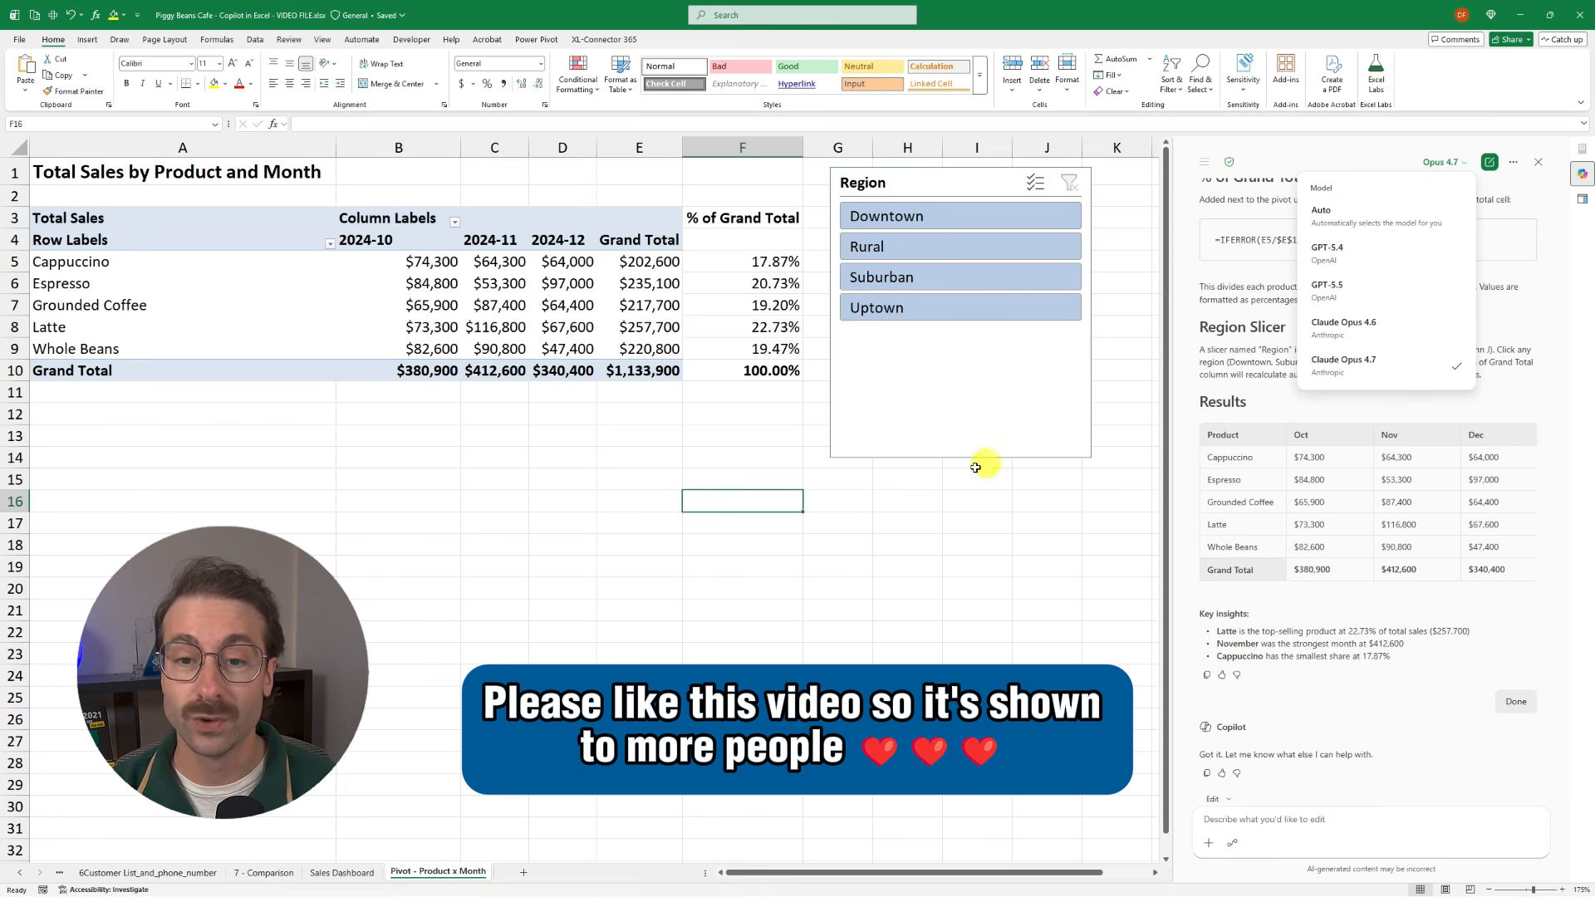
{"action": "left_click", "coordinate": [698, 459]}
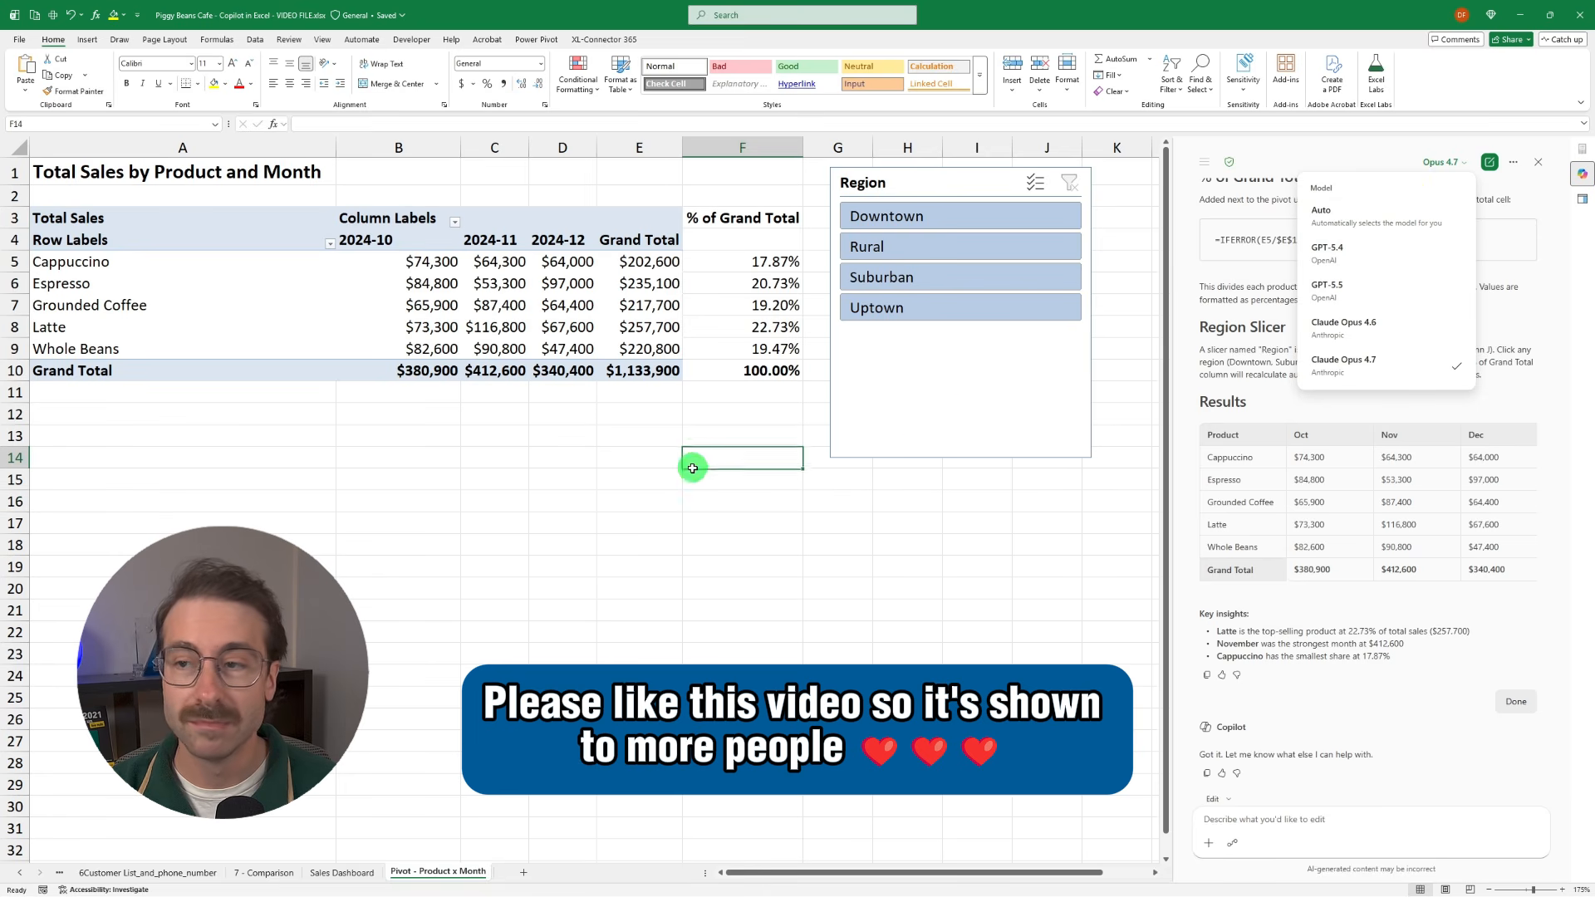
{"action": "left_click", "coordinate": [1538, 169]}
Apply the light orange slicer style to the Region slicer
{"action": "left_click", "coordinate": [883, 365]}
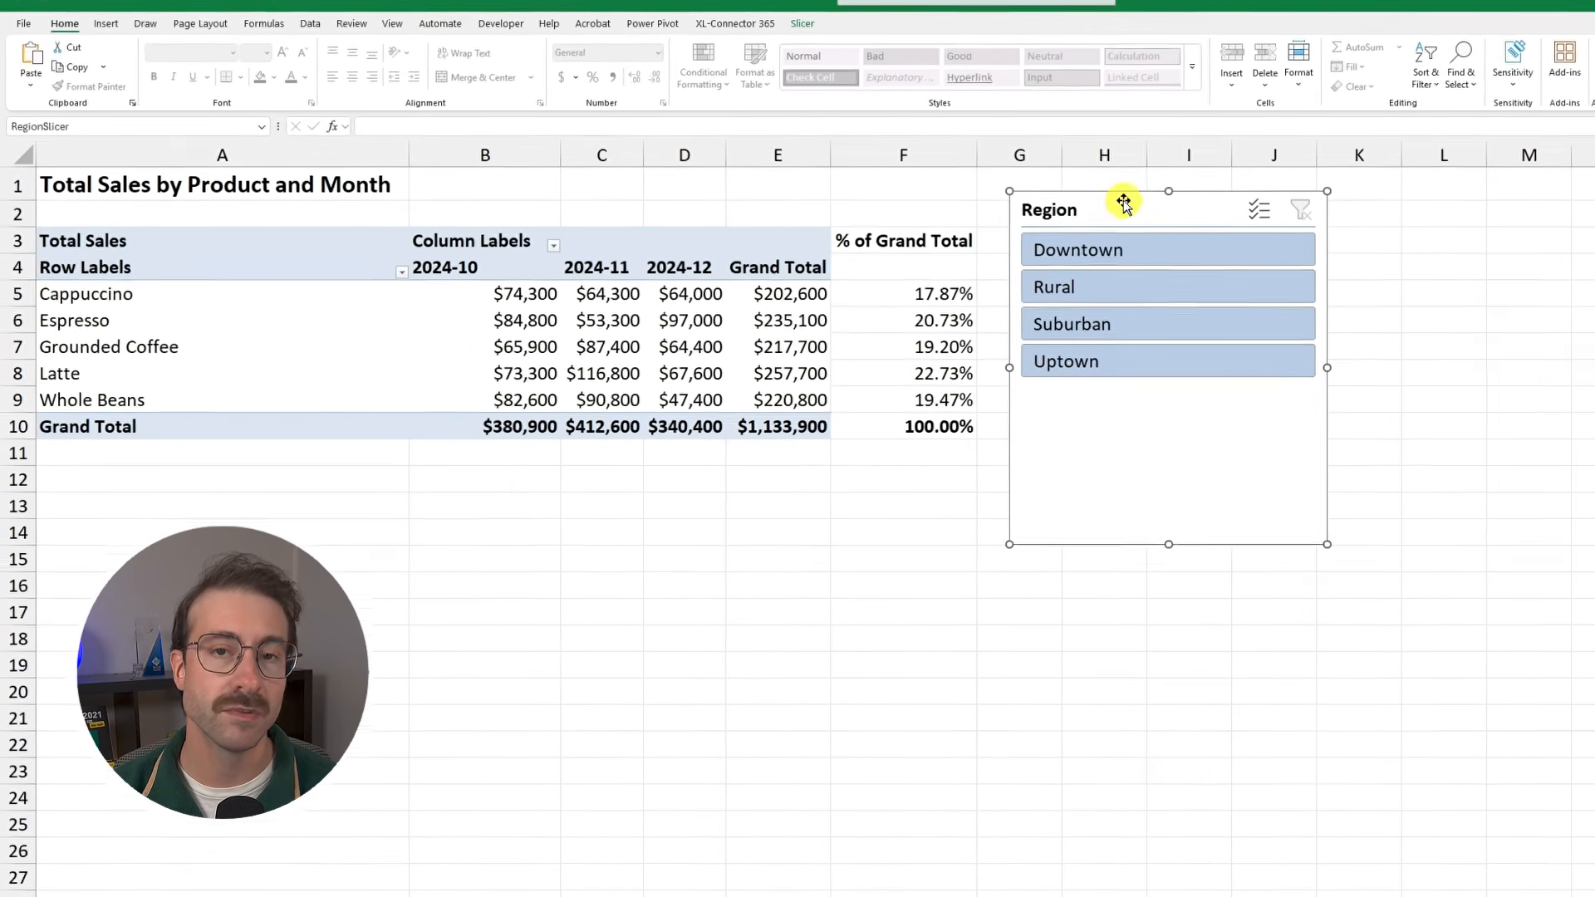
{"action": "left_click", "coordinate": [806, 27]}
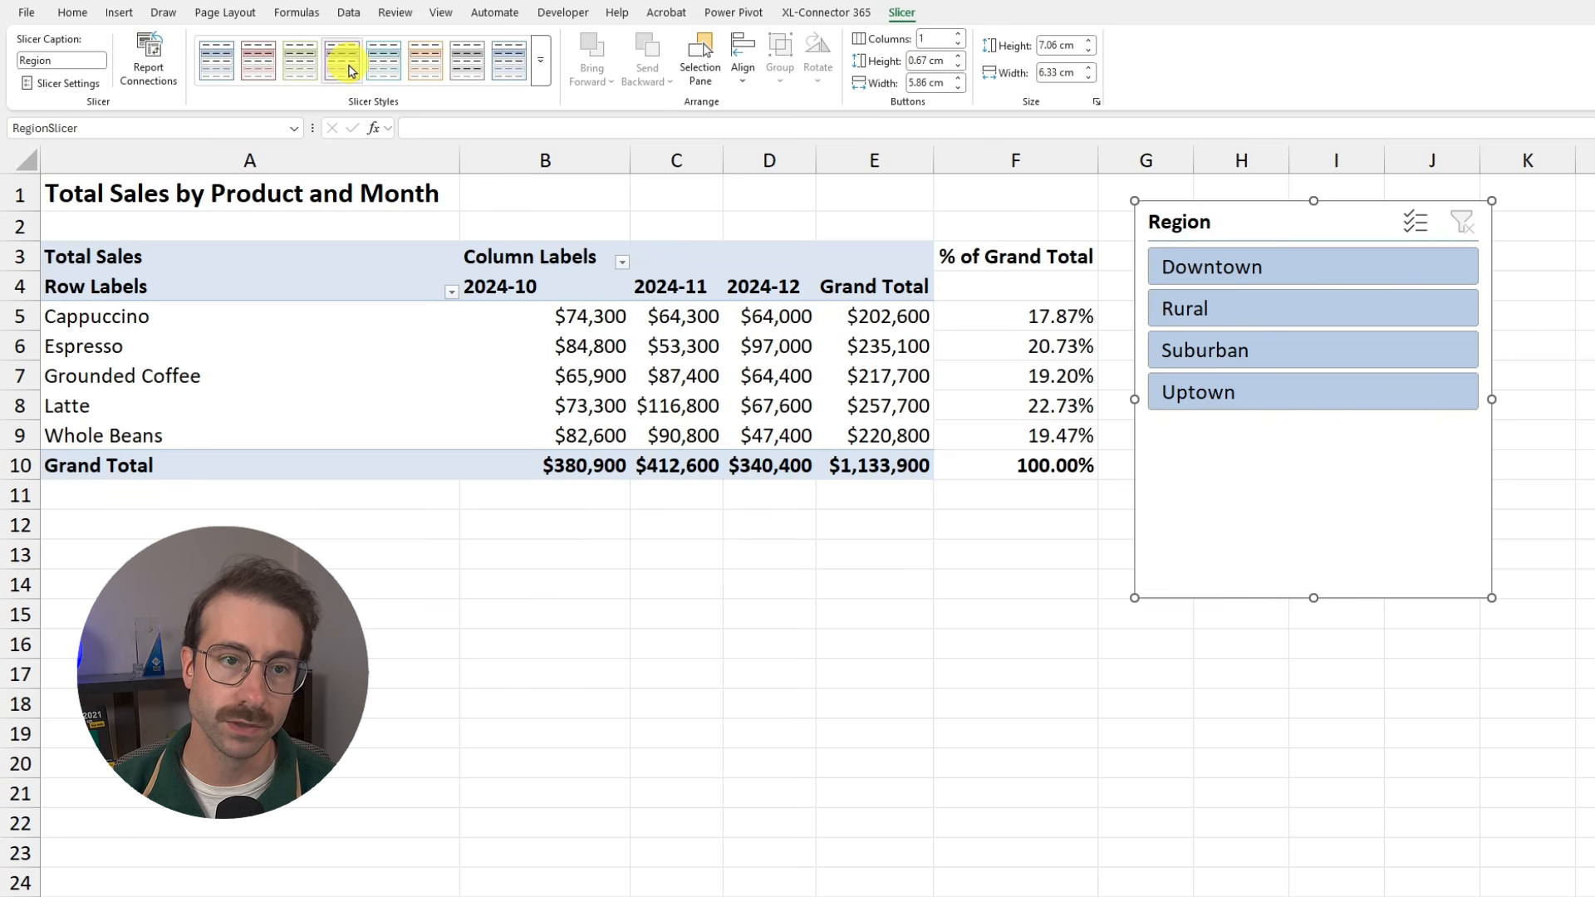
{"action": "left_click", "coordinate": [431, 75]}
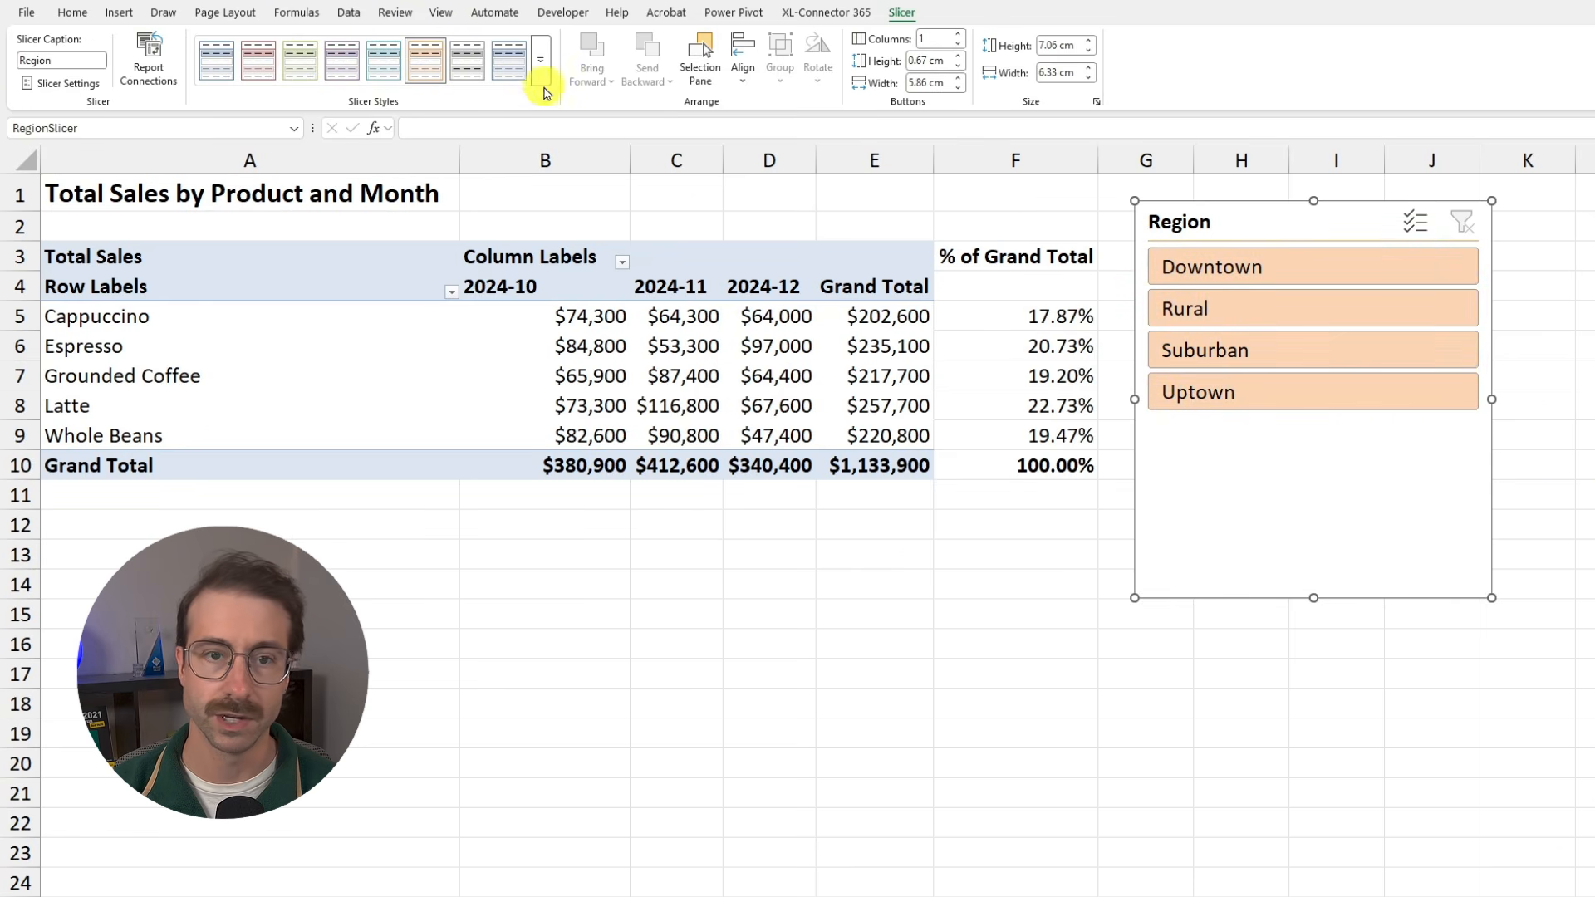
Filter the pivot table by different regions, ending with Rural, Suburban and Uptown together, and move the slicer away from the table
{"action": "left_click", "coordinate": [1285, 280]}
{"action": "left_click", "coordinate": [1094, 317]}
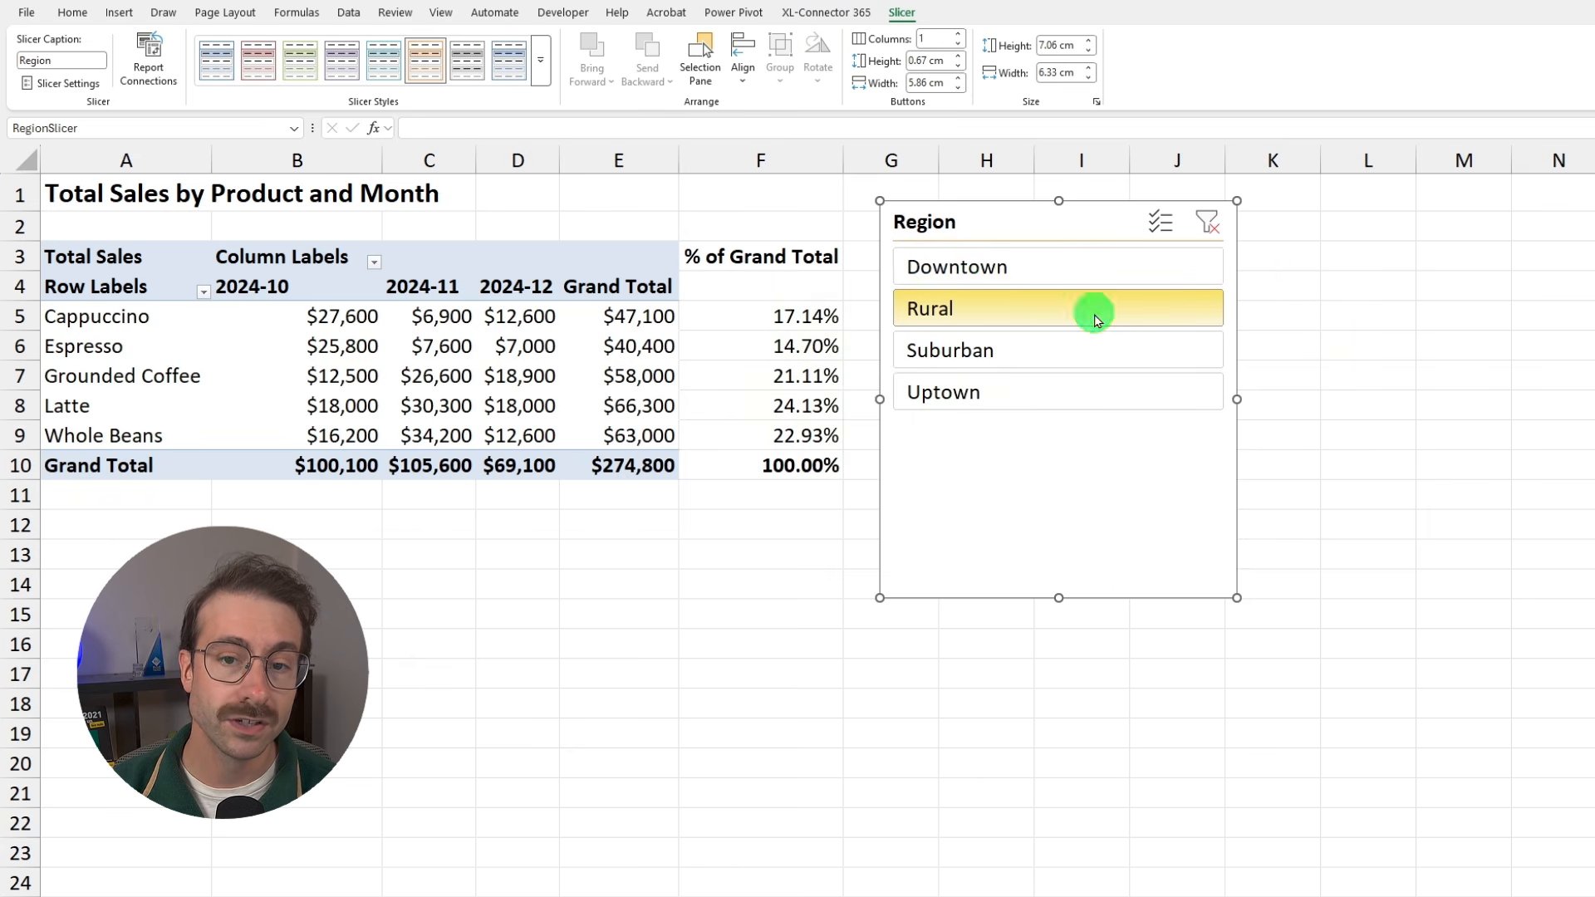
{"action": "left_click", "coordinate": [1109, 357]}
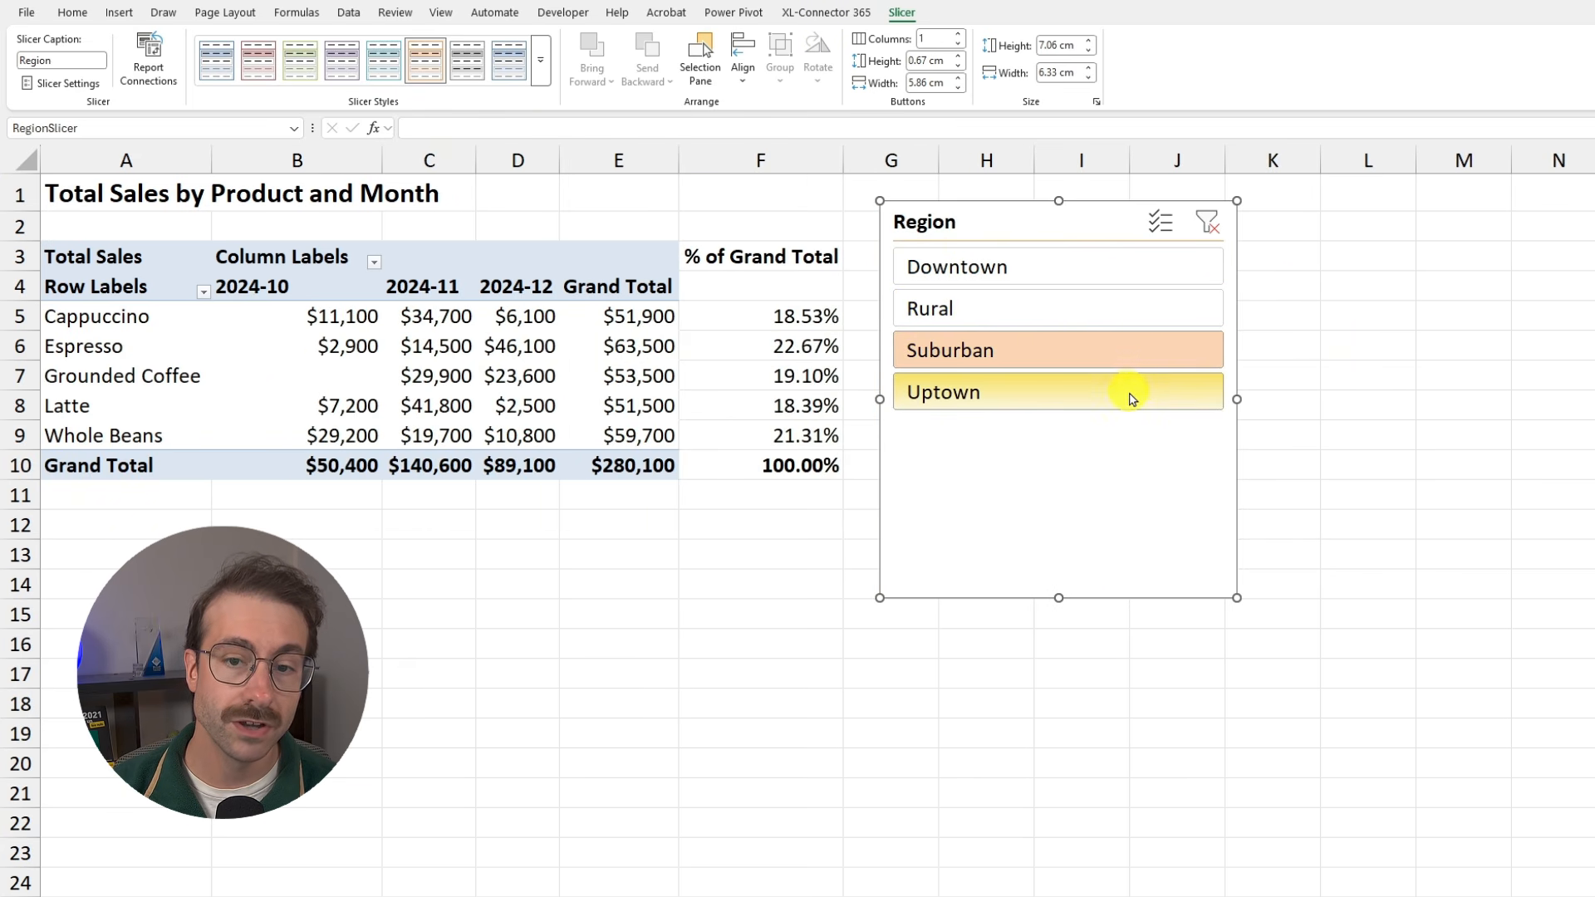
{"action": "left_click", "coordinate": [1131, 394]}
{"action": "left_click", "coordinate": [1084, 351], "text": "ctrl"}
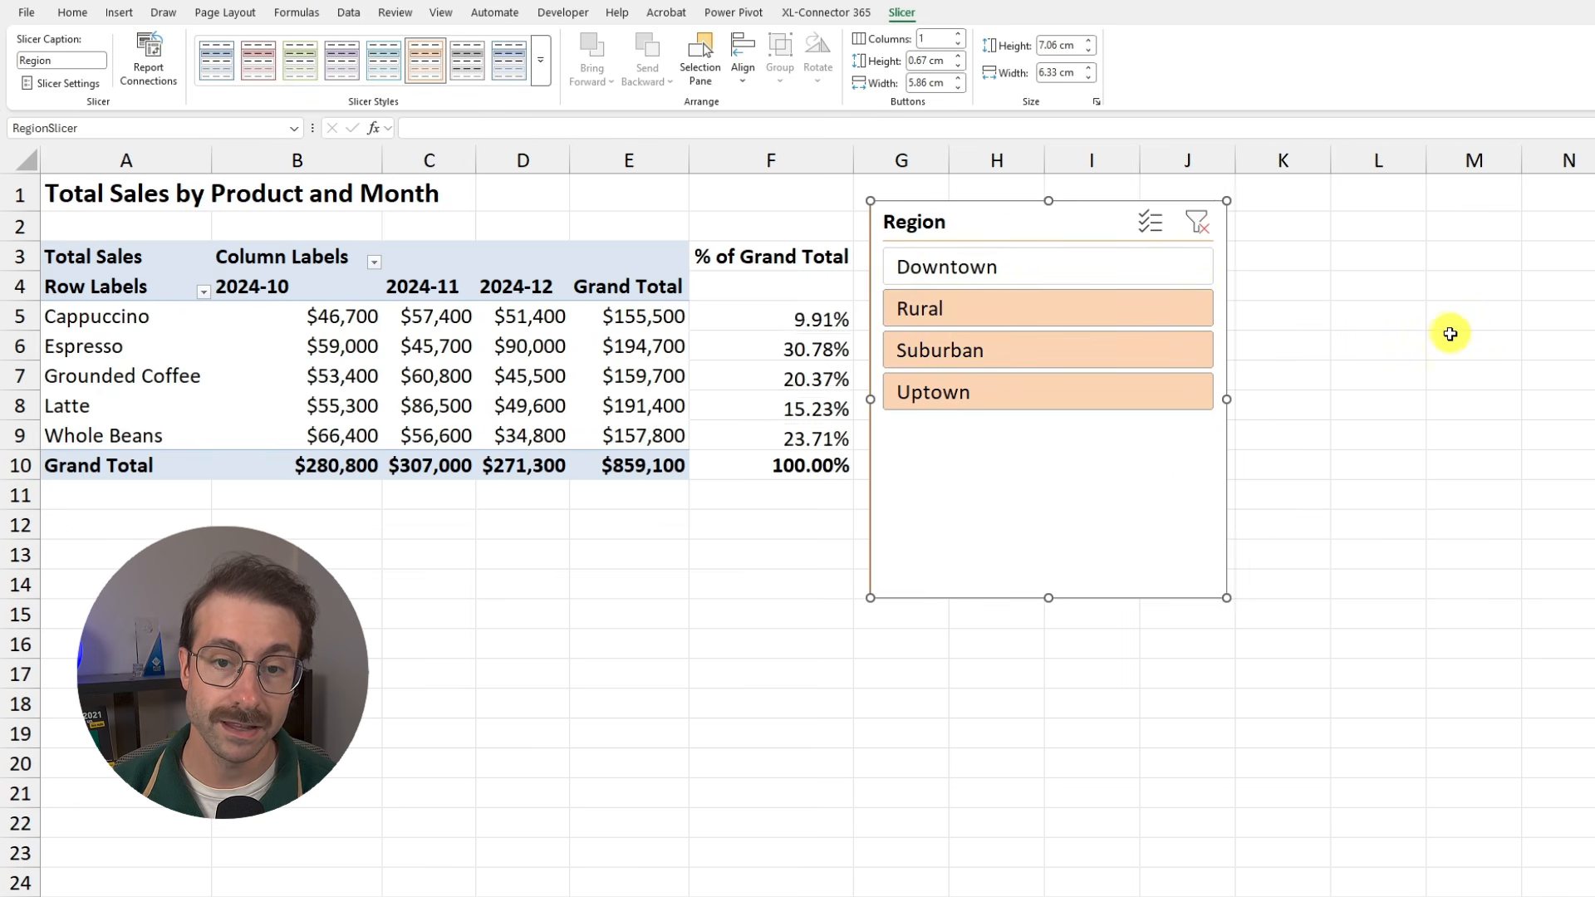
{"action": "left_click_drag", "start_coordinate": [1068, 239], "coordinate": [1169, 229]}
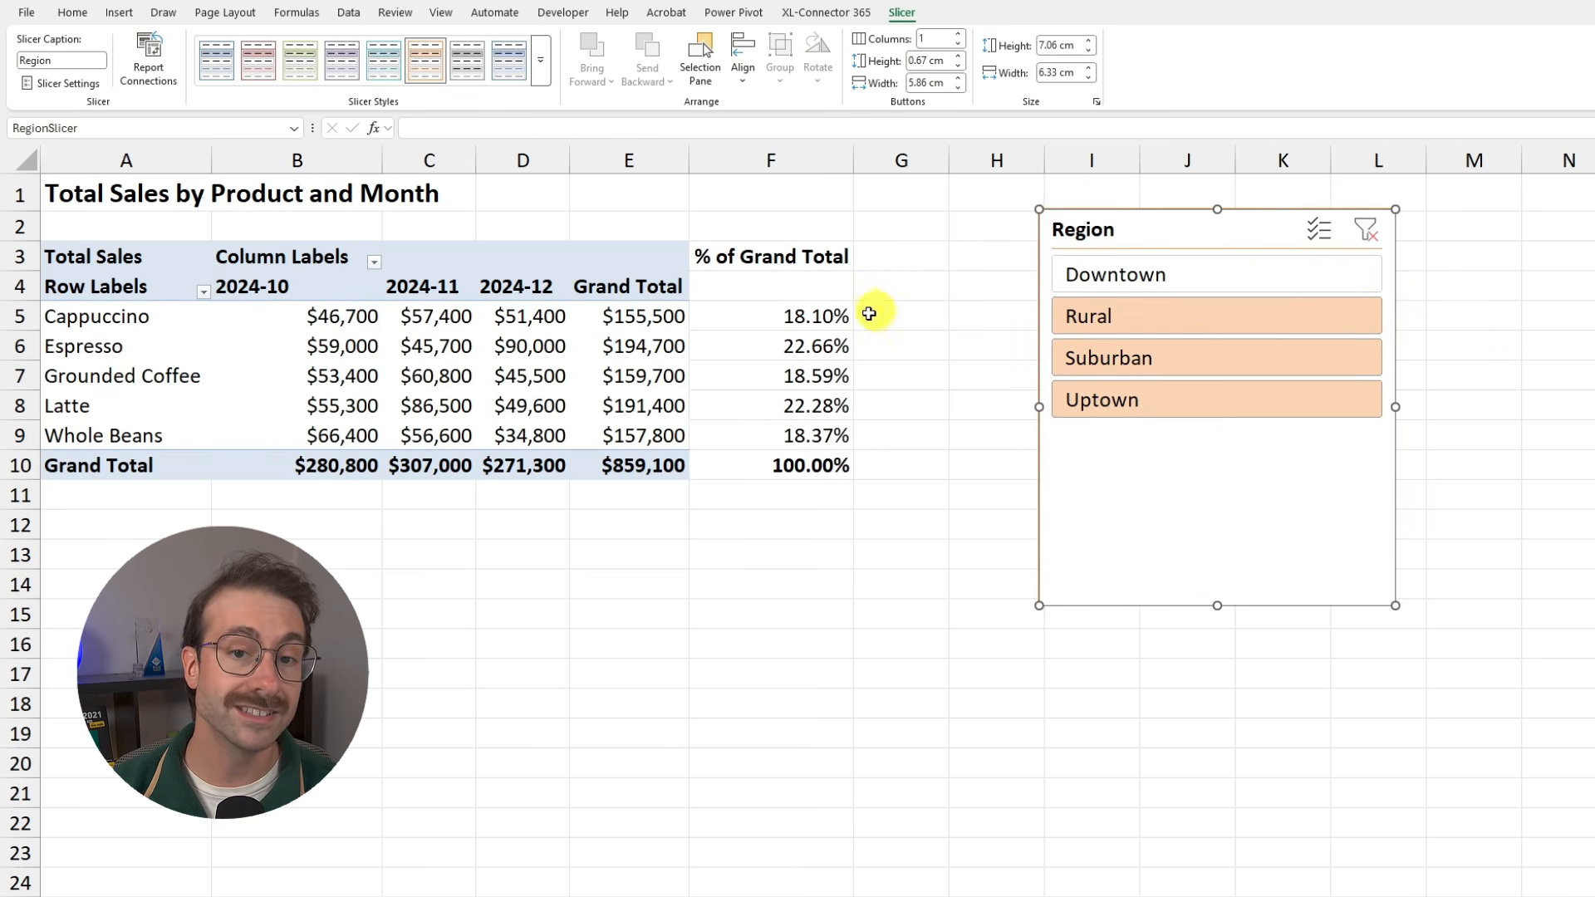
Inspect the % of Grand Total formula in cell F5 without changing it
{"action": "left_click", "coordinate": [822, 319]}
{"action": "left_click", "coordinate": [570, 131]}
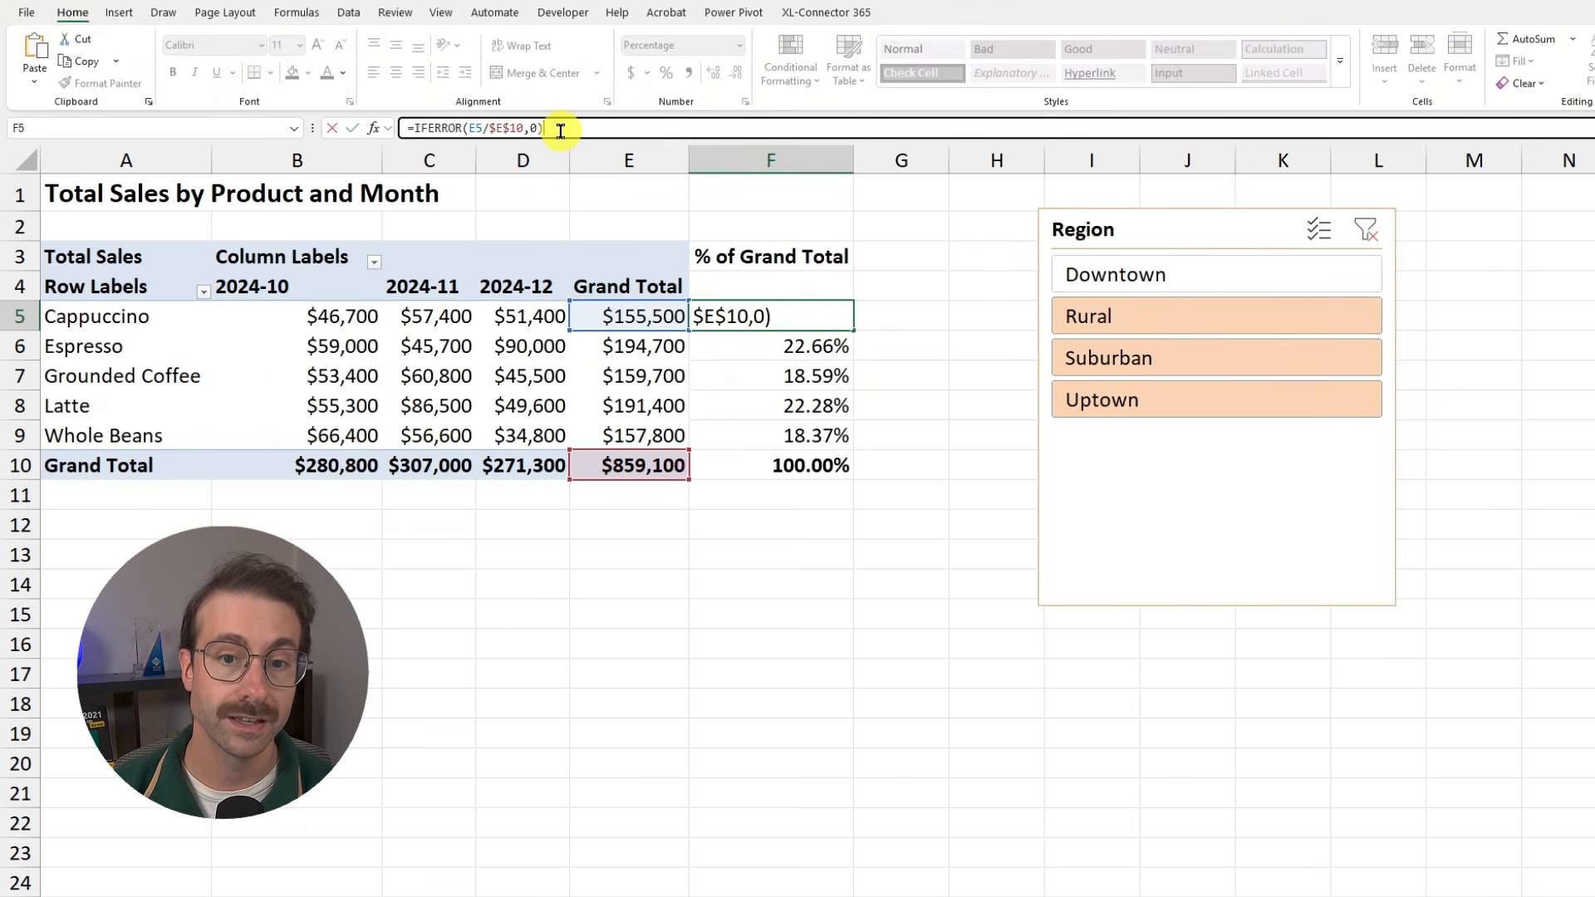
{"action": "key", "text": "Escape"}
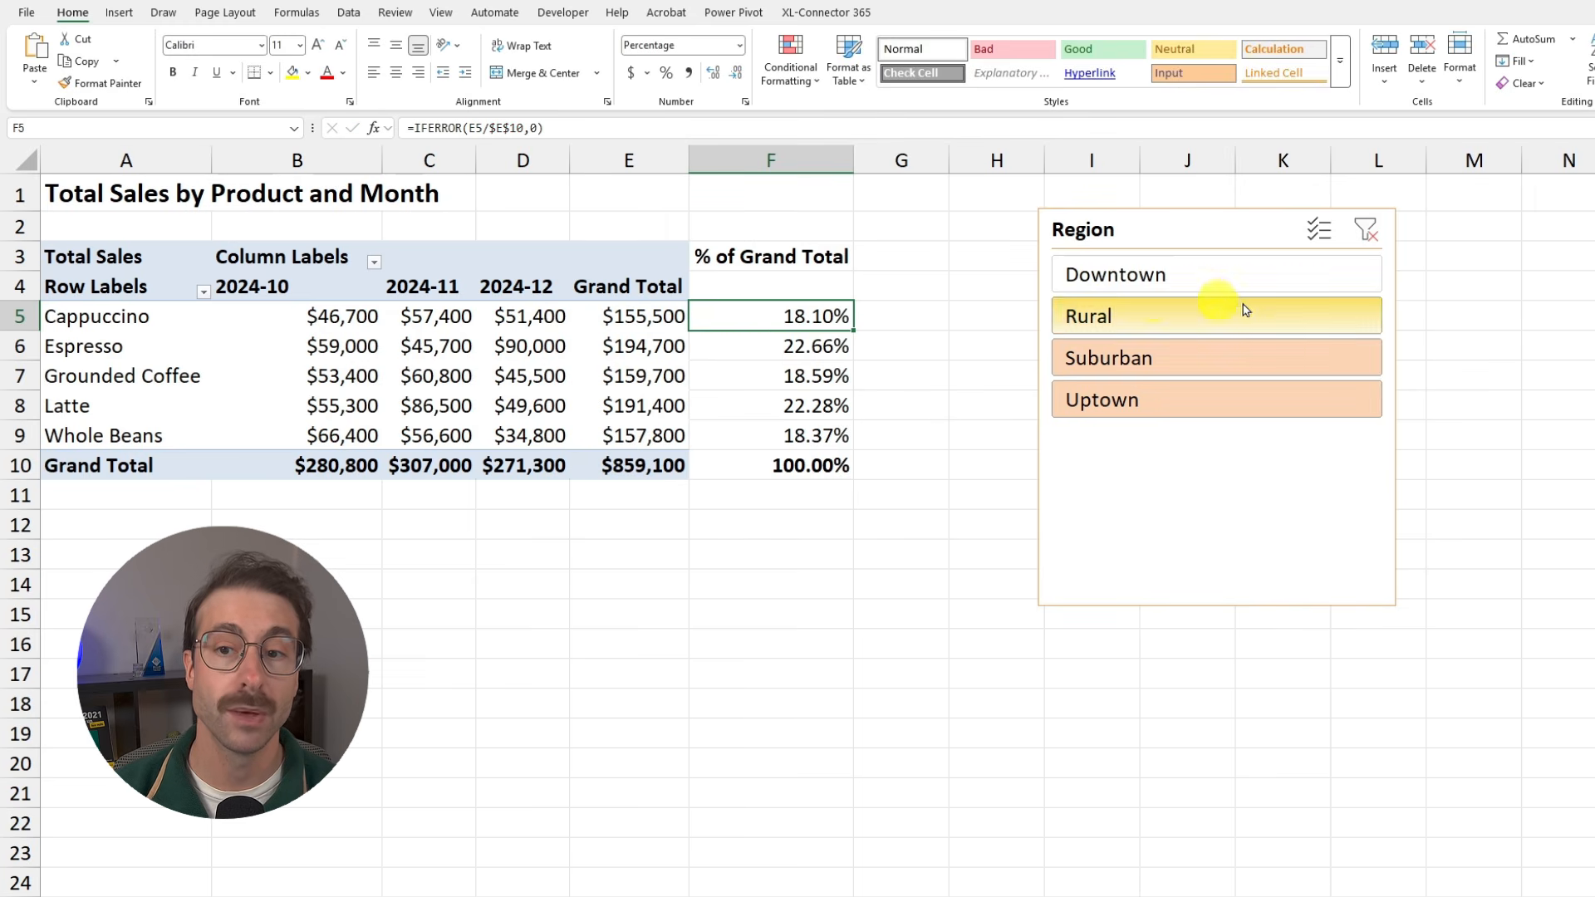
Clear the Region slicer's filter and move the slicer closer to the pivot table
{"action": "left_click", "coordinate": [1366, 232]}
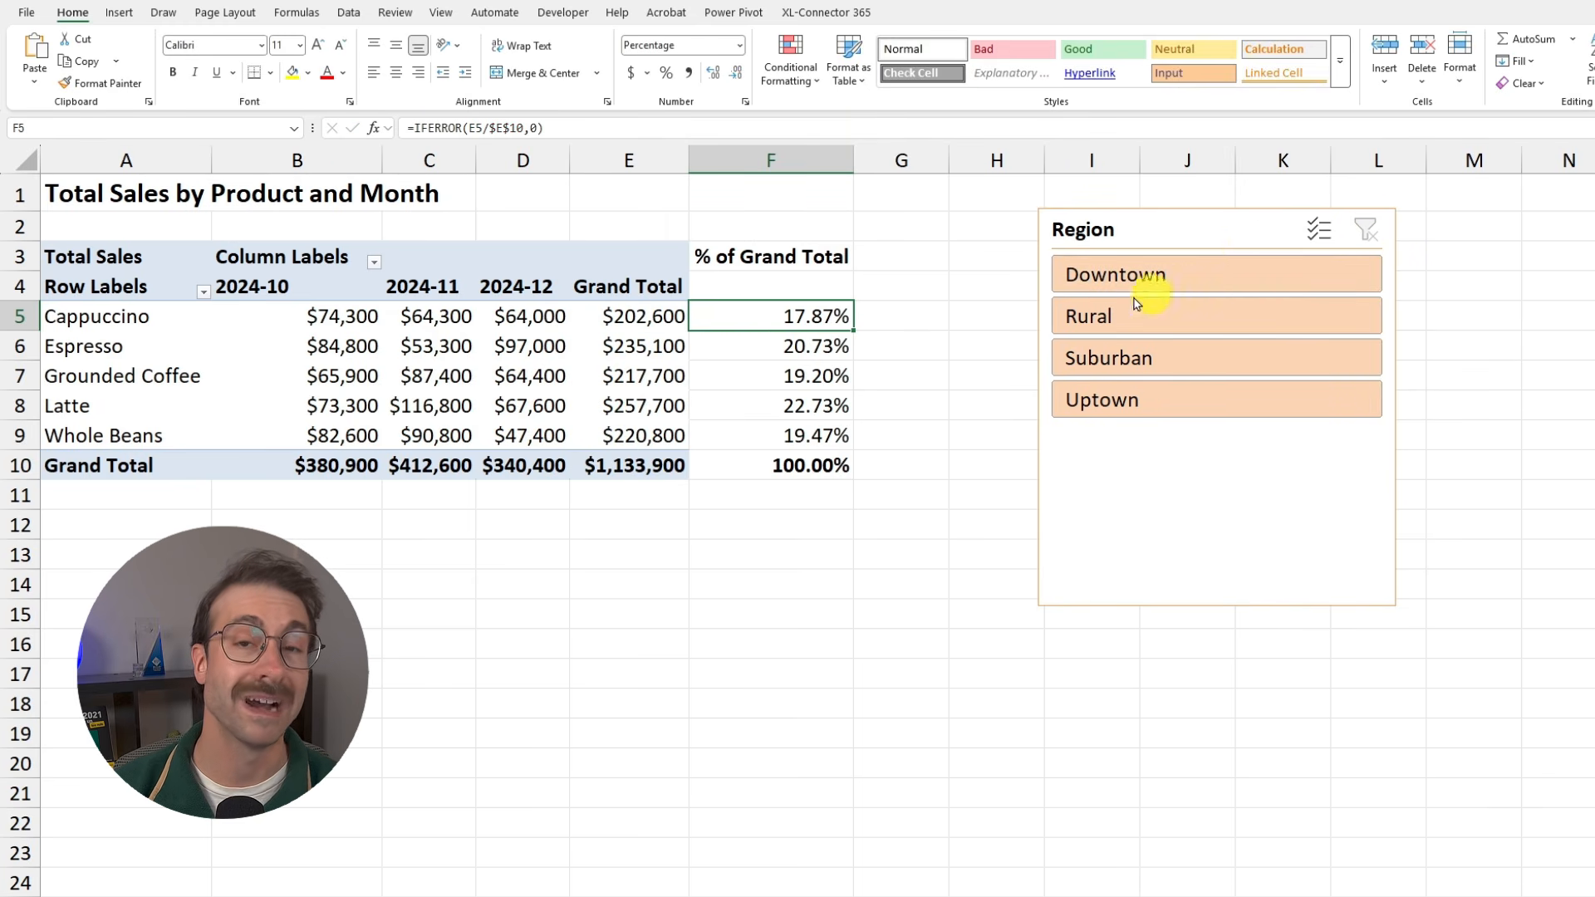
{"action": "left_click_drag", "start_coordinate": [1174, 225], "coordinate": [1031, 222]}
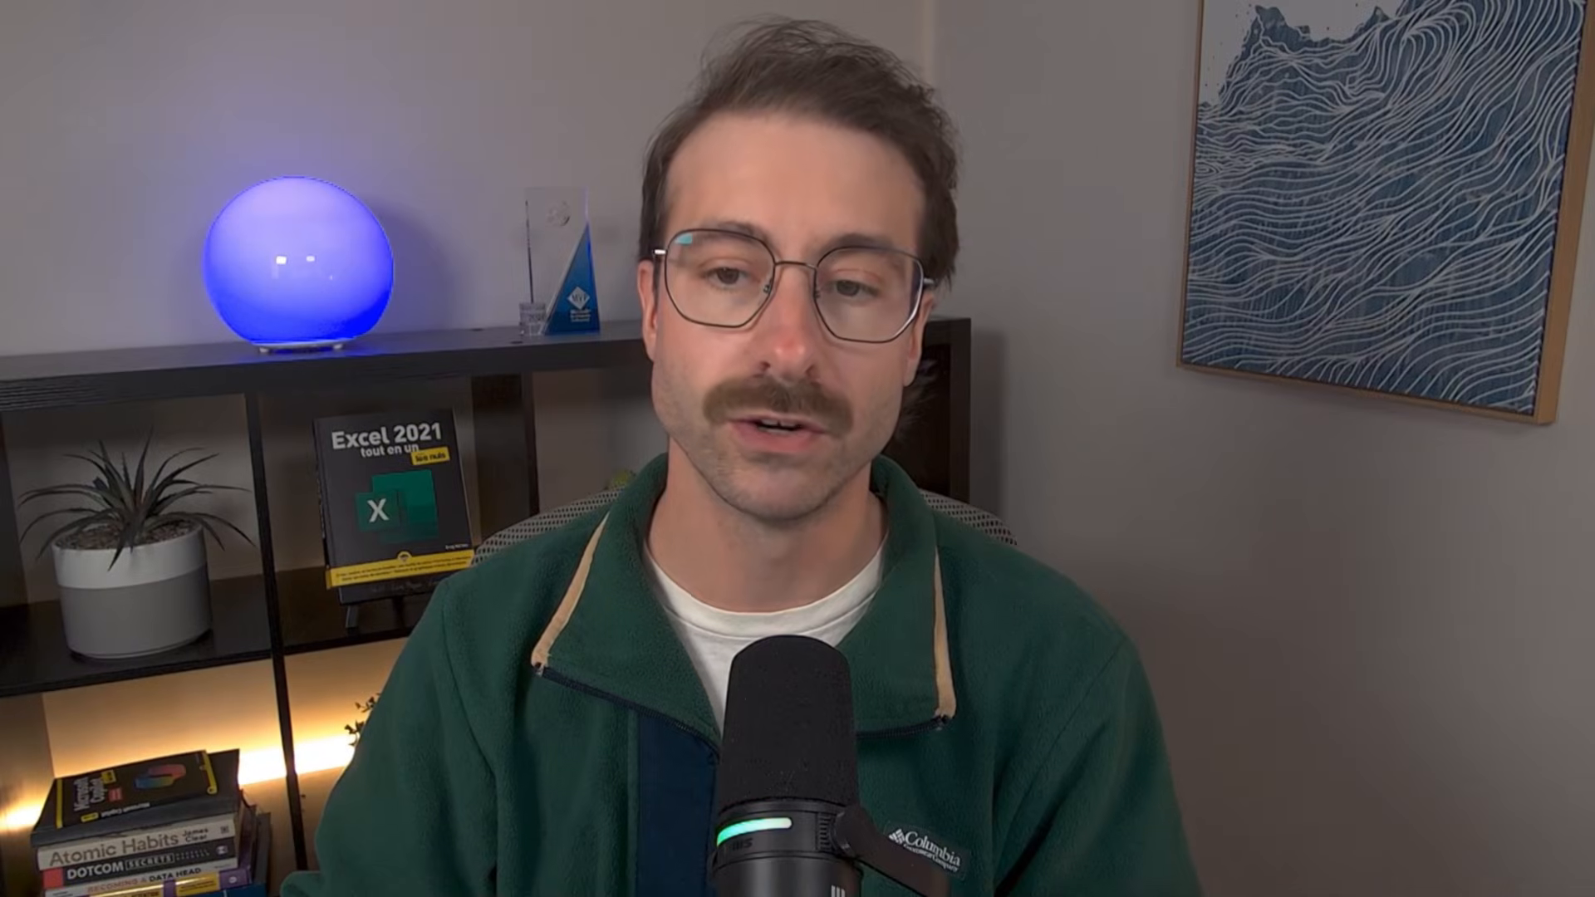